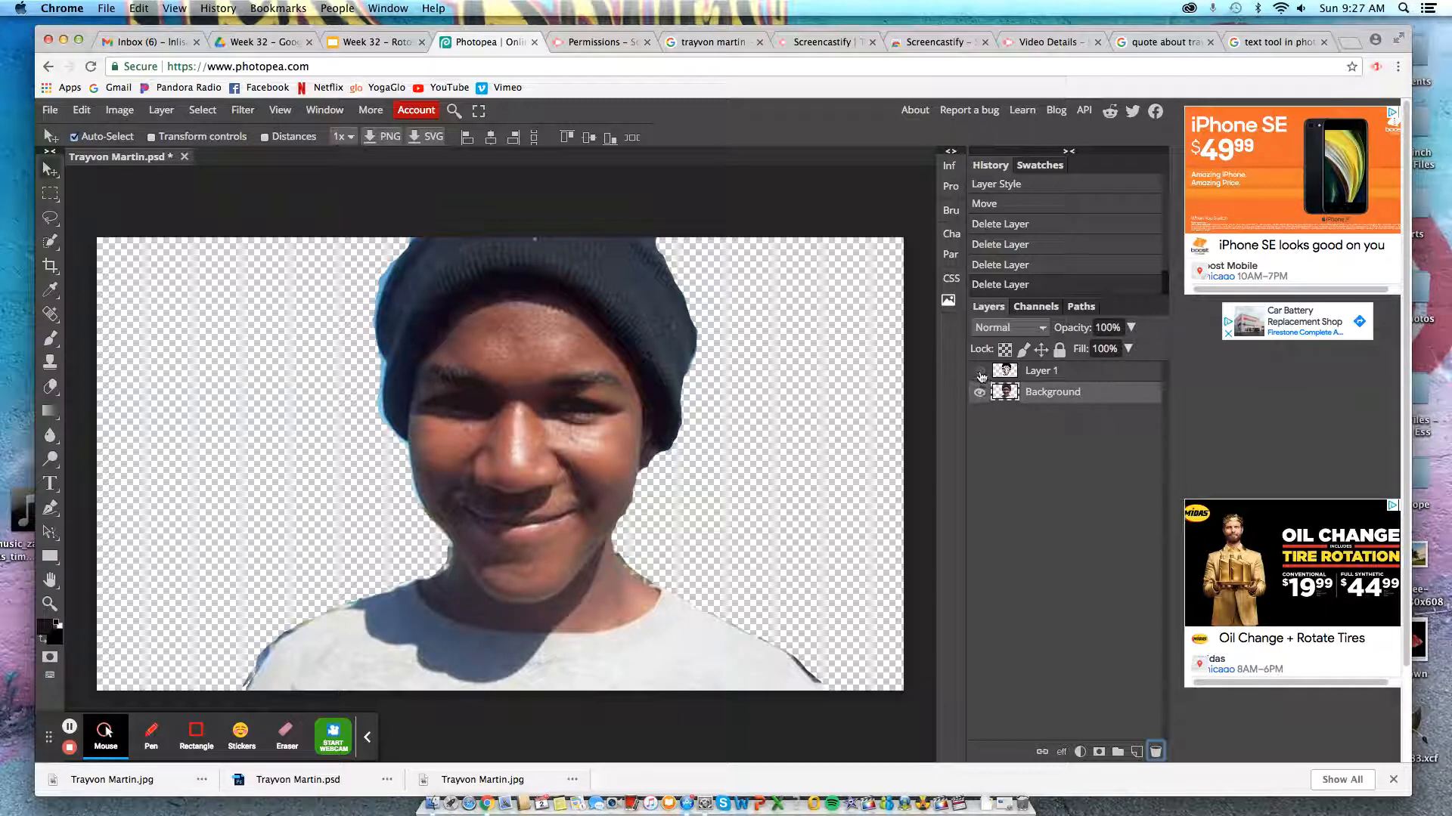
- Show and select Layer 1, and hide the Background layer so only the traced portrait is displayed
{"action": "left_click", "coordinate": [1041, 370]}
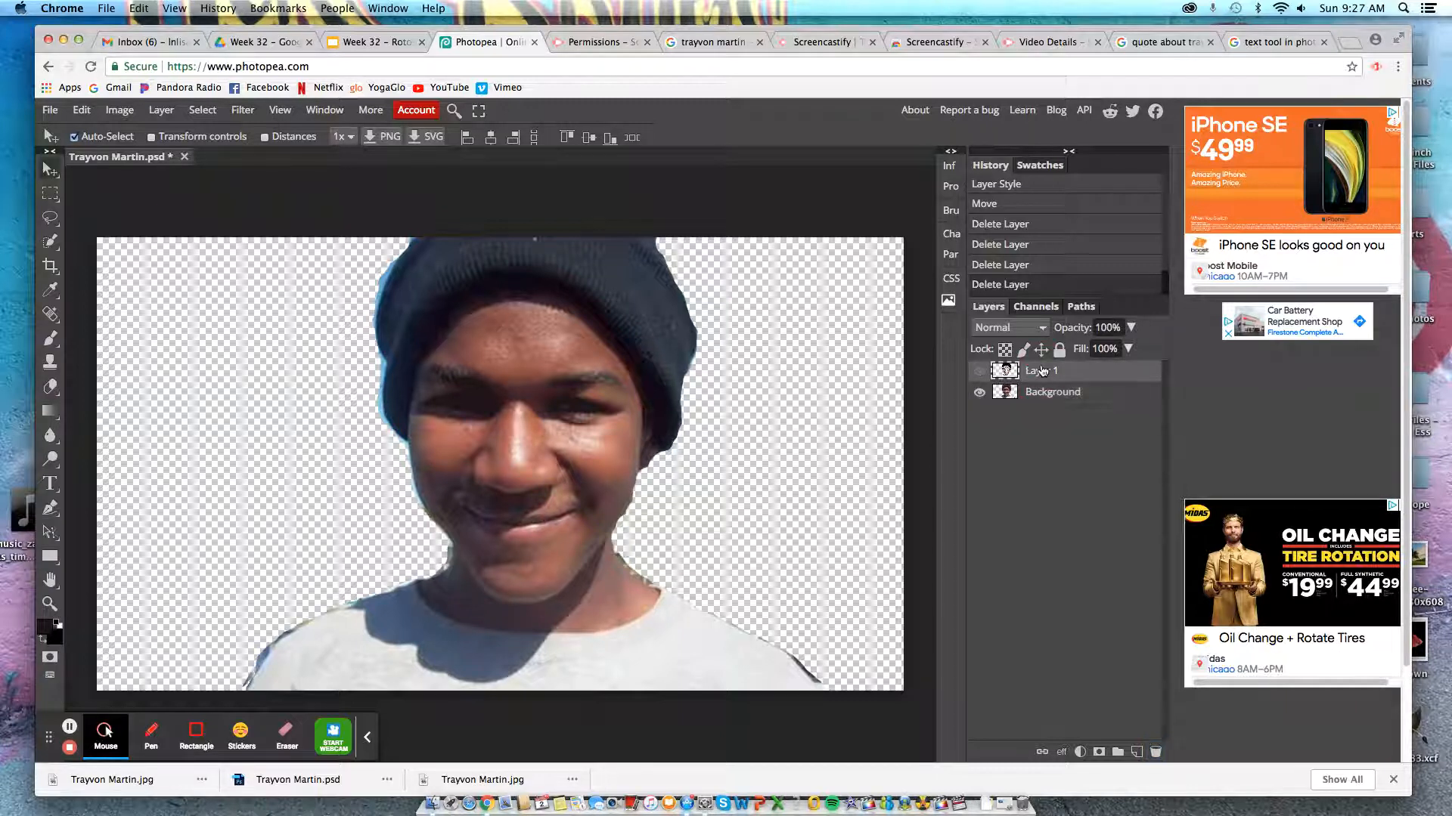
{"action": "left_click", "coordinate": [980, 372]}
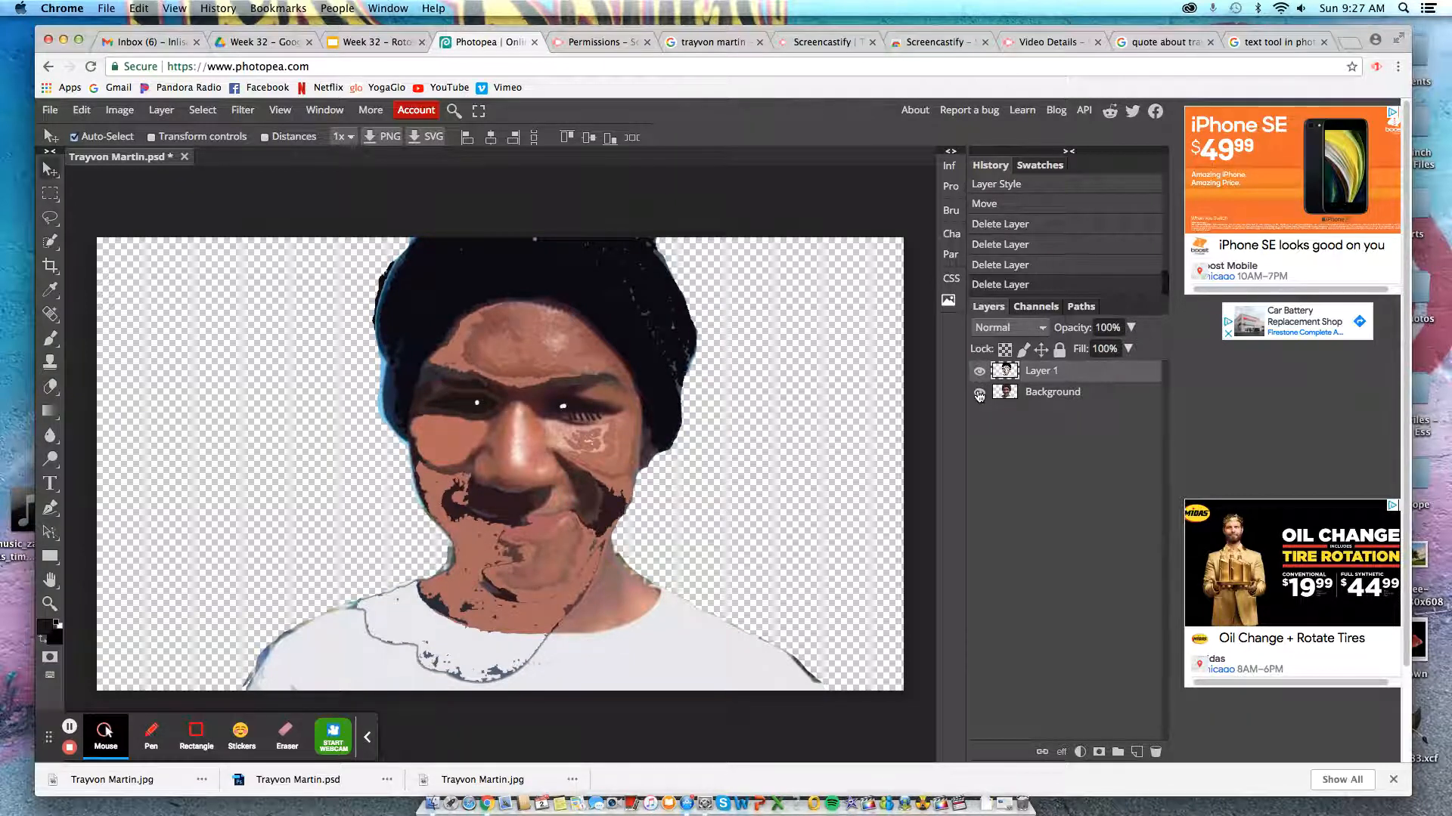
{"action": "left_click", "coordinate": [979, 393]}
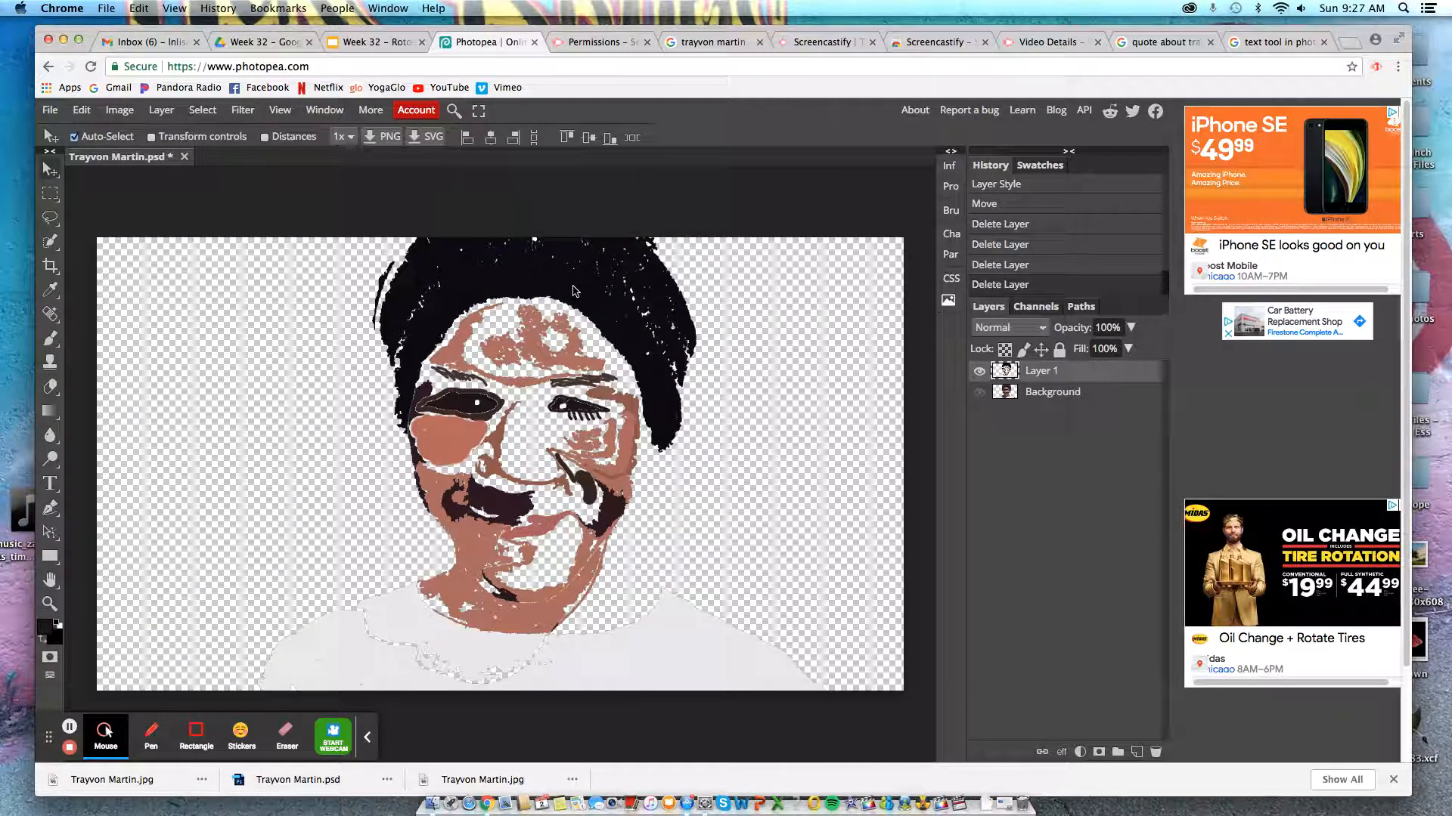
- Select the black hat on Layer 1 with the Quick Selection tool
{"action": "right_click", "coordinate": [55, 251]}
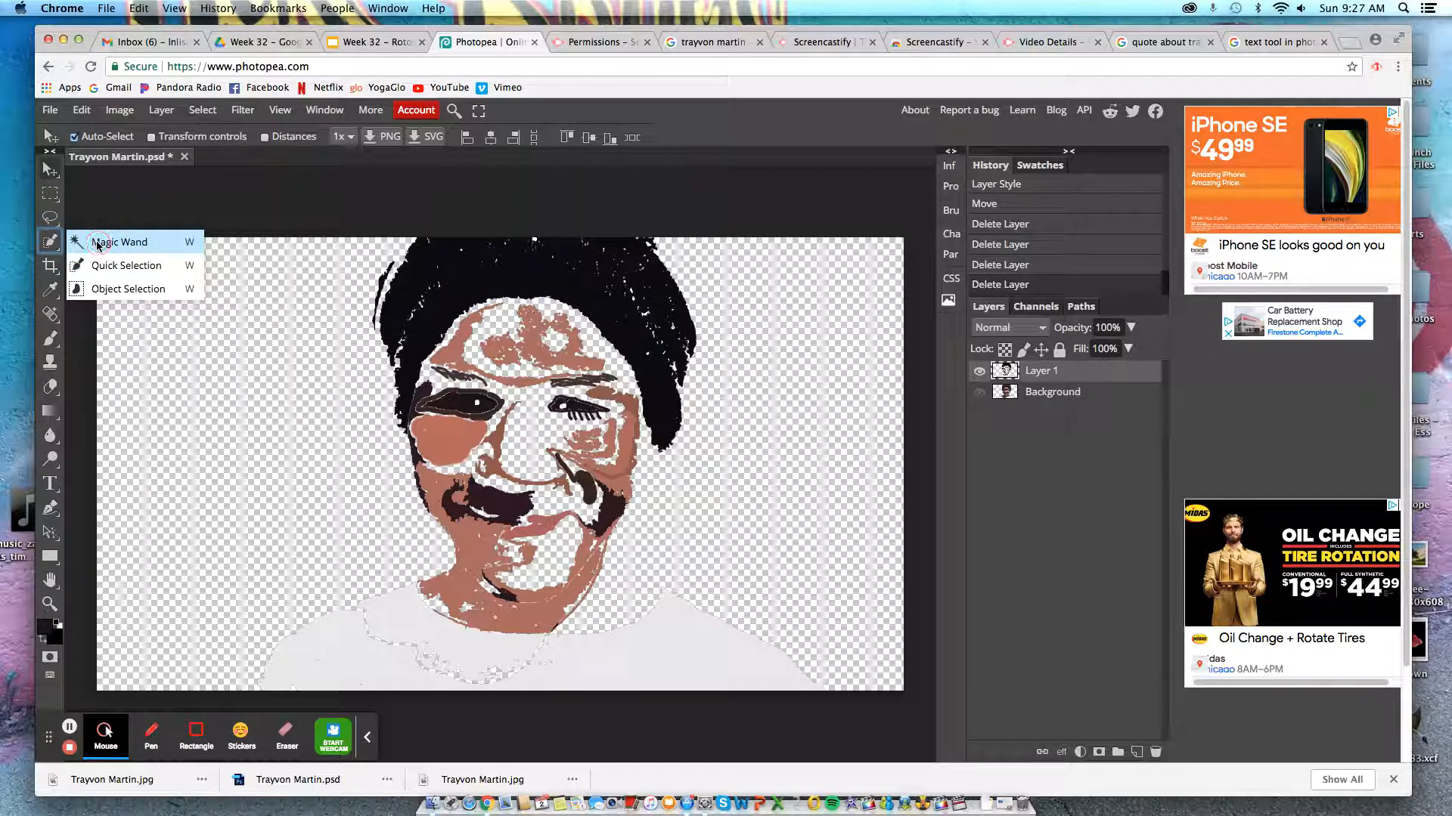
{"action": "left_click", "coordinate": [78, 247]}
{"action": "right_click", "coordinate": [59, 249]}
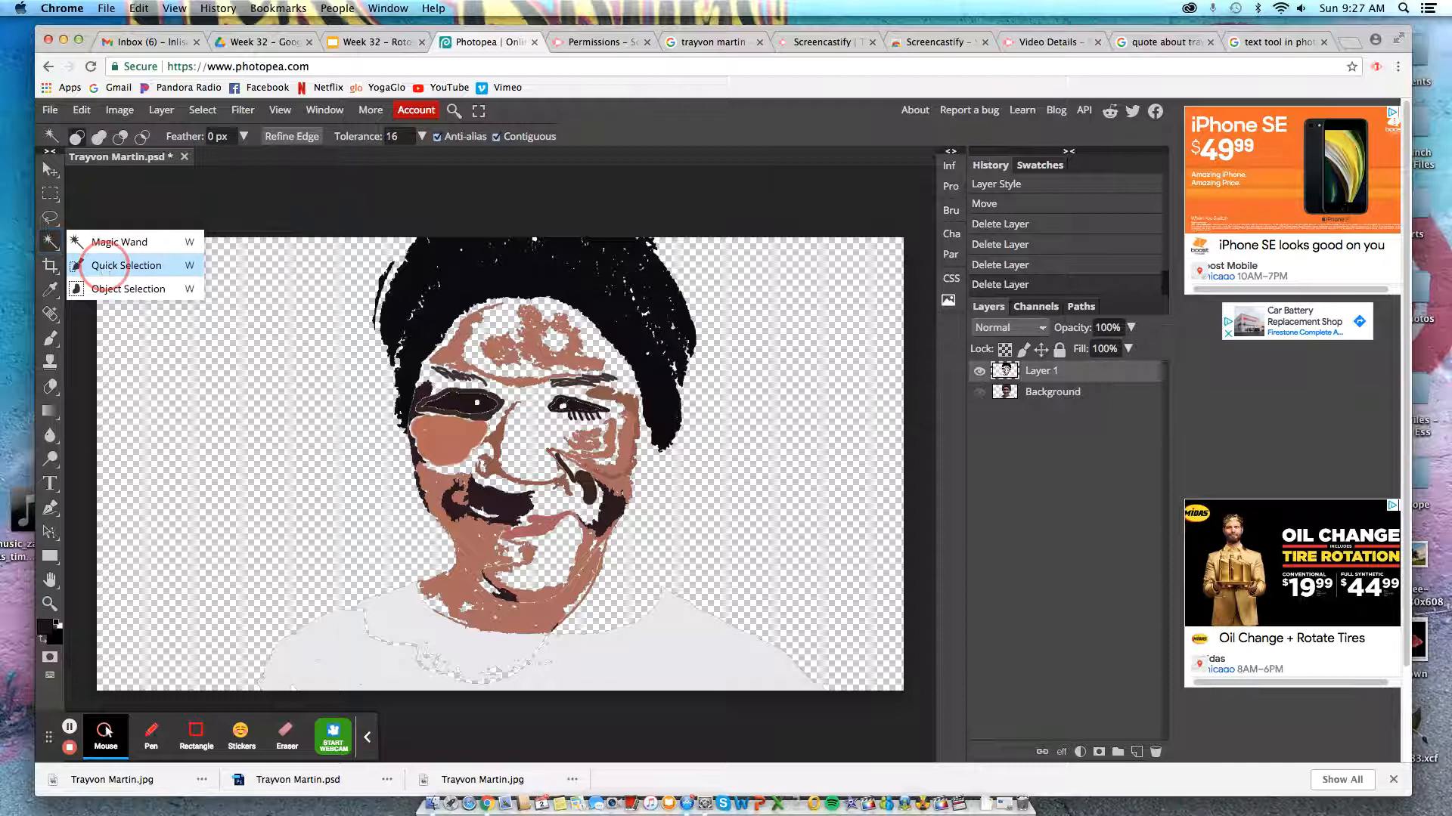
{"action": "left_click", "coordinate": [104, 266]}
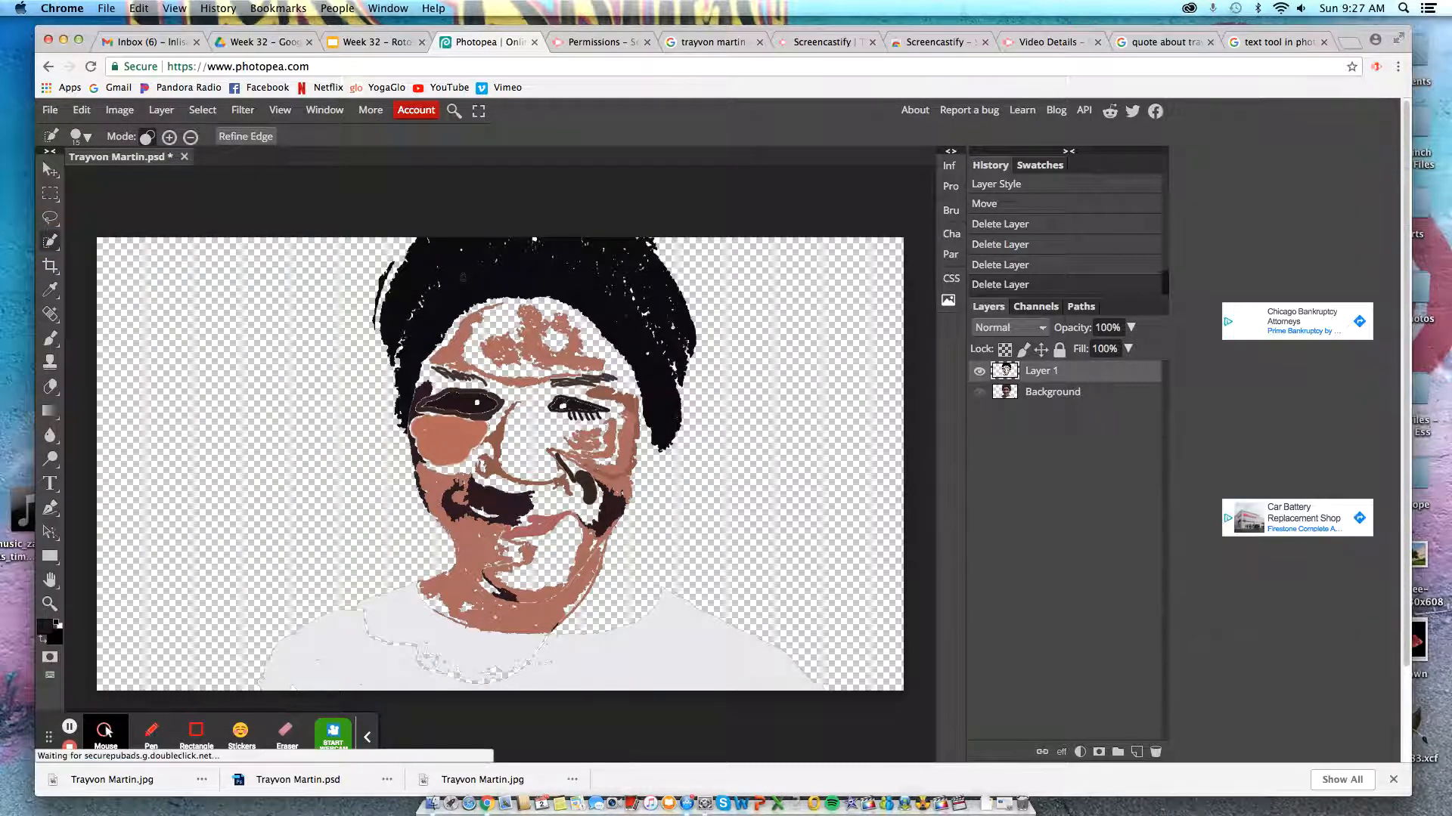
{"action": "right_click", "coordinate": [50, 241]}
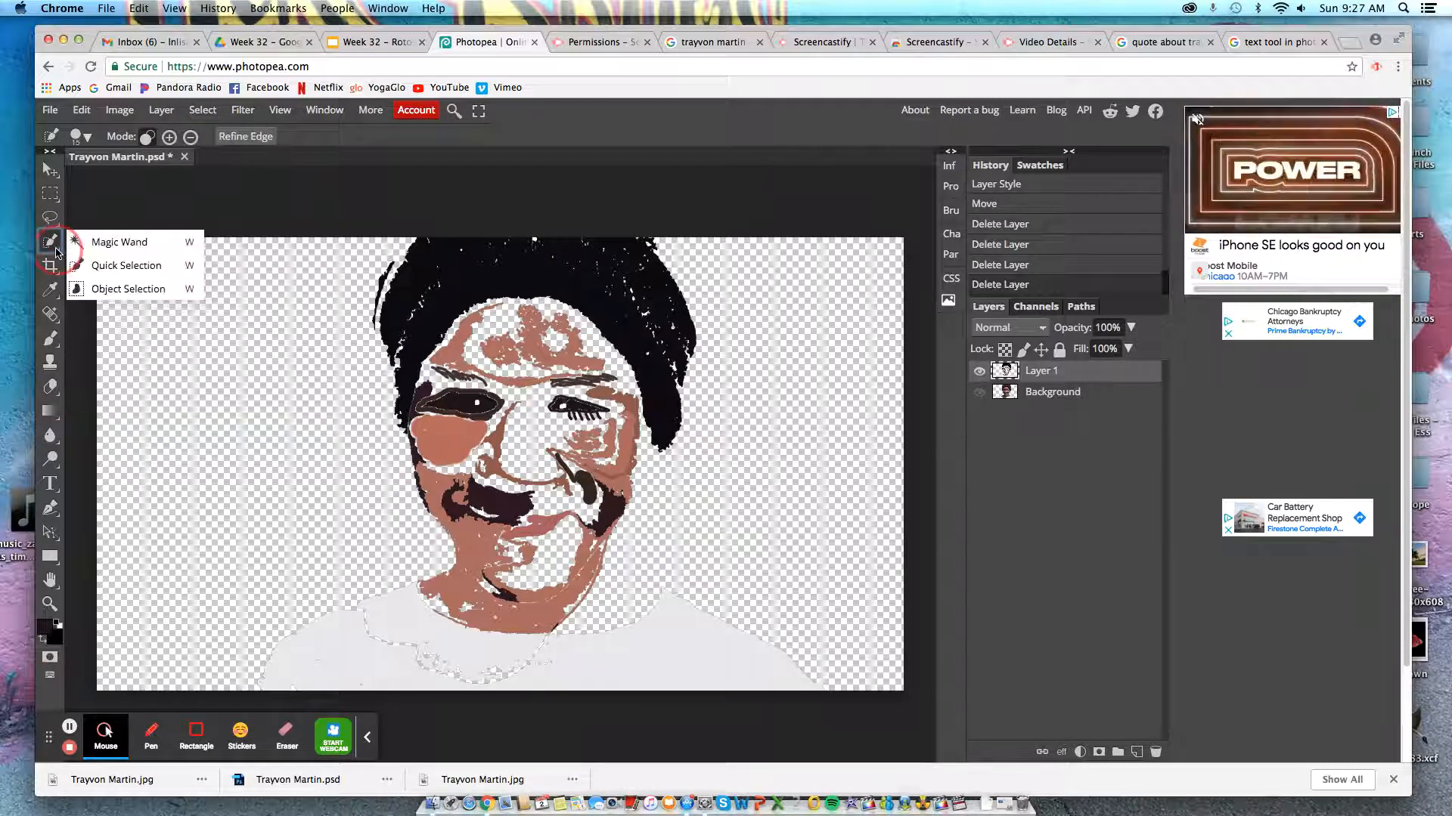
{"action": "left_click", "coordinate": [470, 278]}
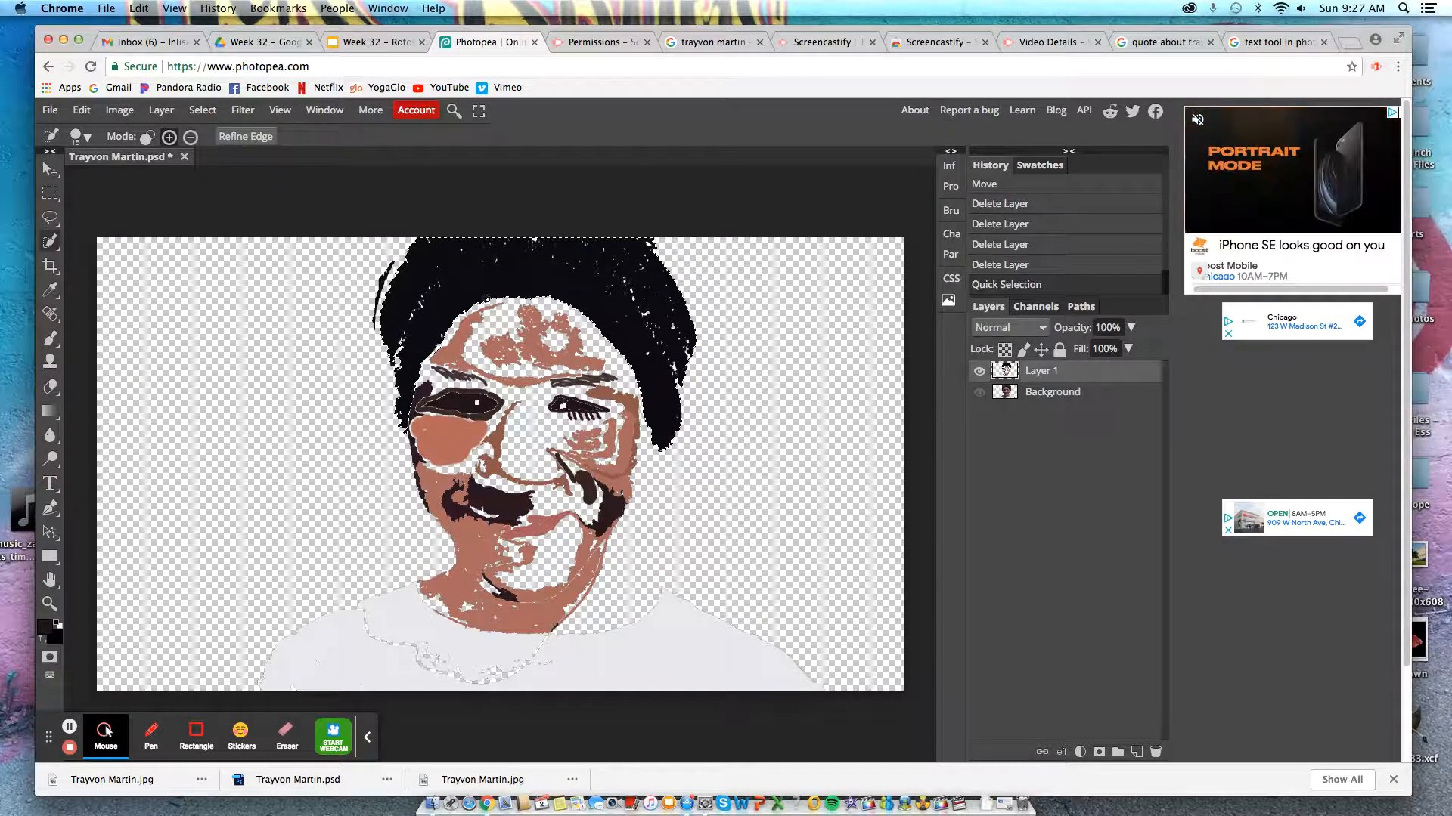
- Try the Mosaic filter on the selected hat with a 52 px cell size and discard it
{"action": "left_click", "coordinate": [242, 110]}
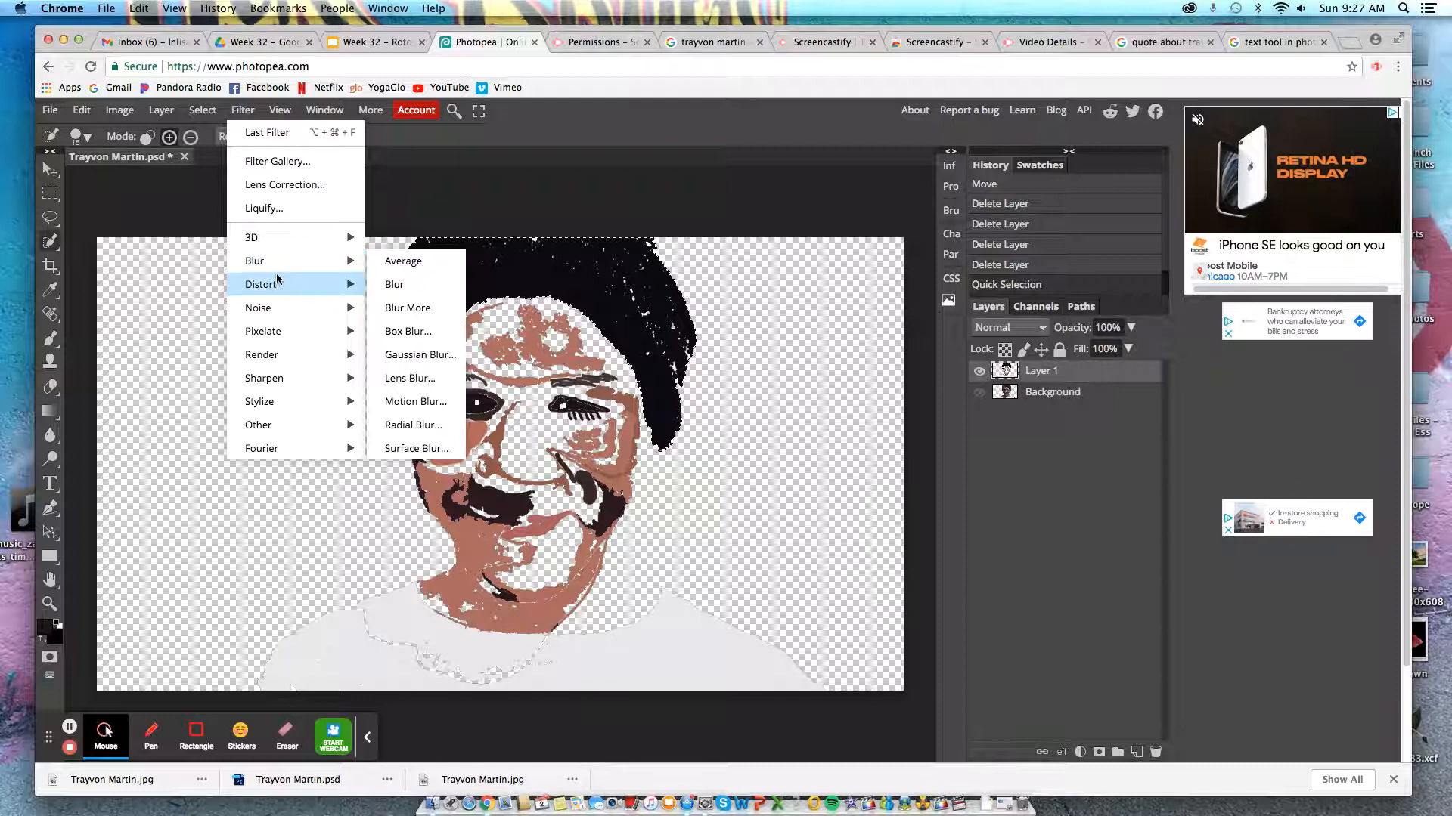
{"action": "mouse_move", "coordinate": [270, 290]}
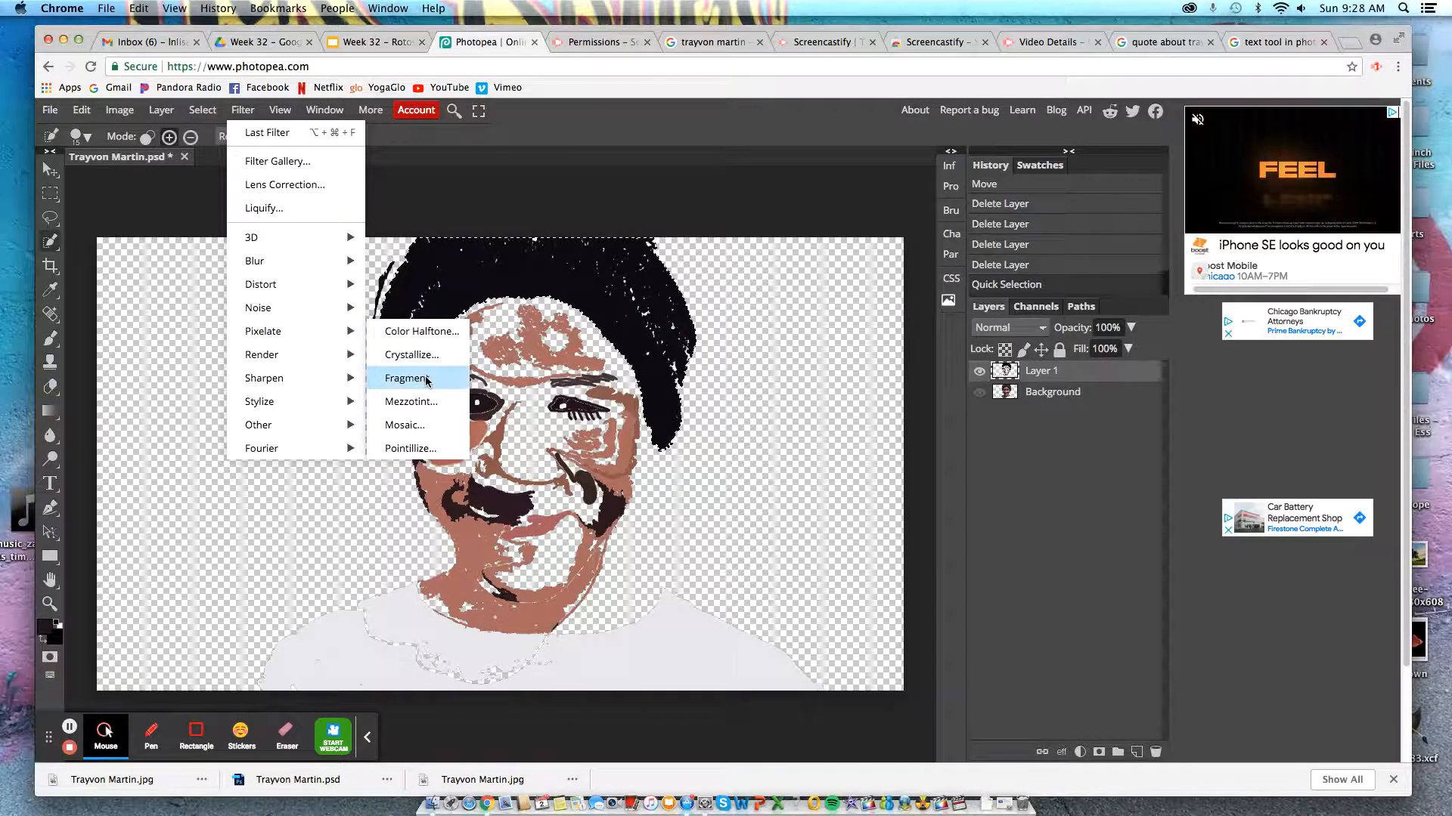
{"action": "left_click", "coordinate": [425, 424]}
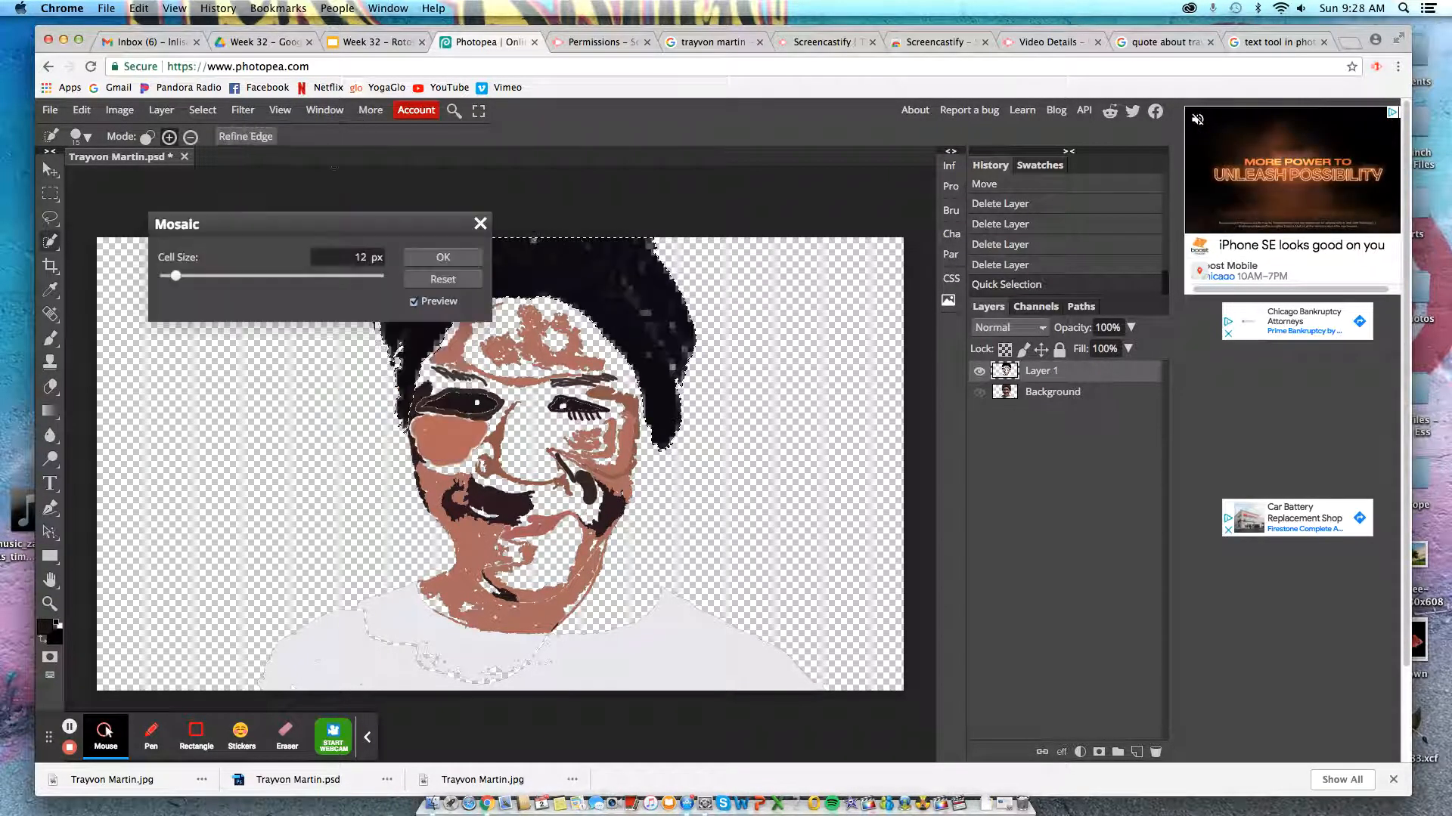
{"action": "left_click_drag", "start_coordinate": [288, 221], "coordinate": [290, 407]}
{"action": "left_click_drag", "start_coordinate": [179, 463], "coordinate": [221, 462]}
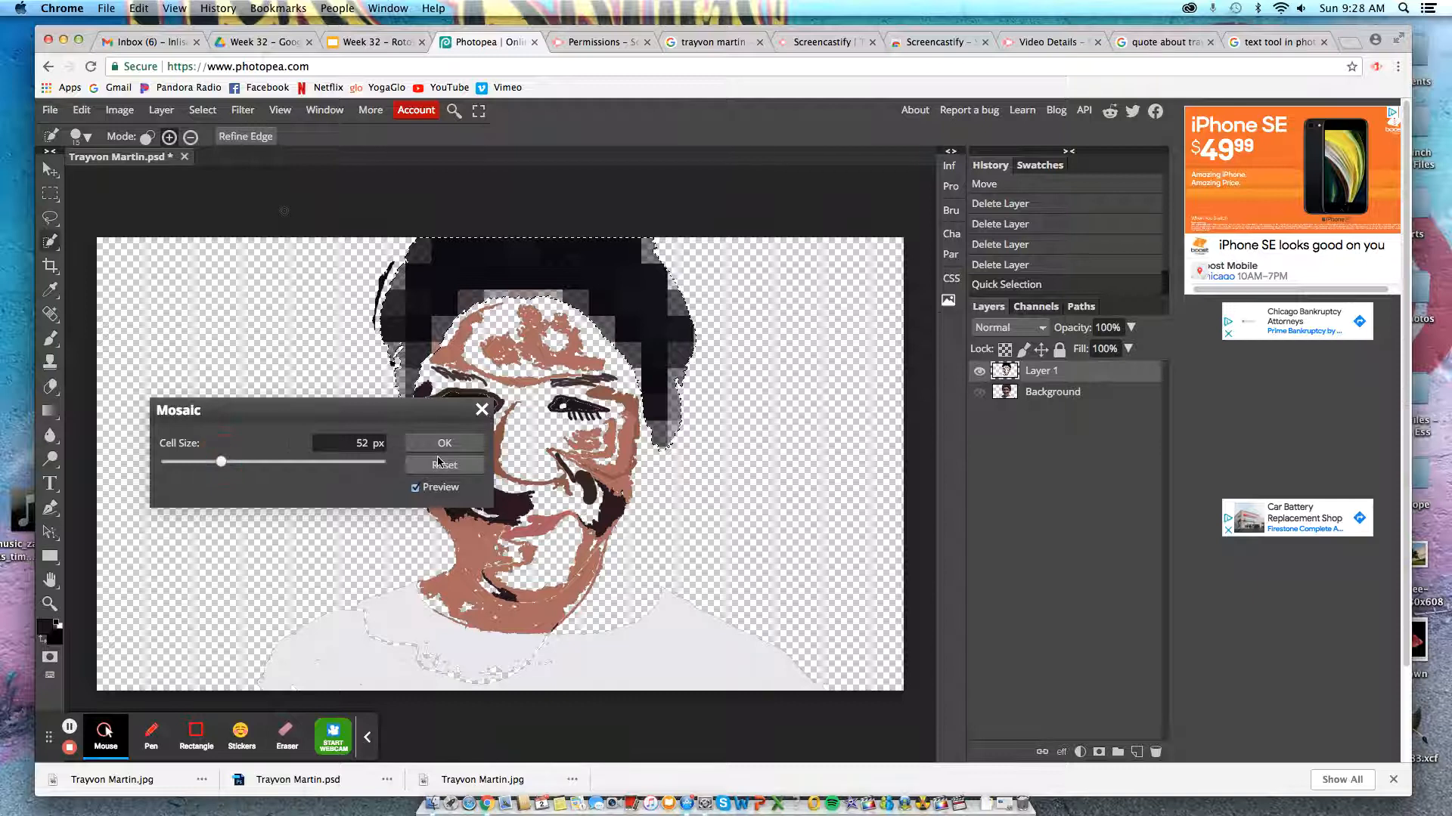
{"action": "left_click", "coordinate": [482, 411]}
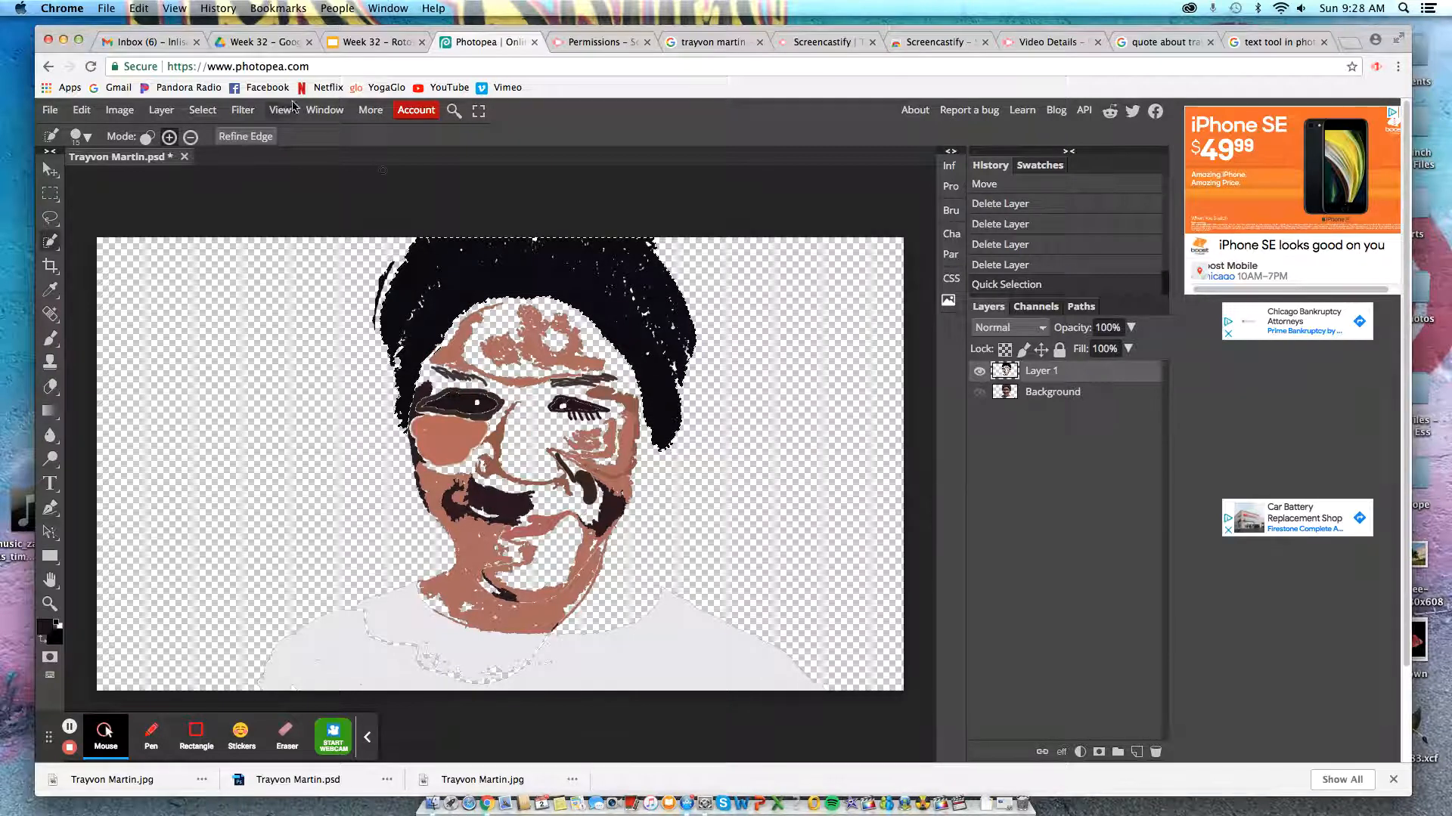
- Try the Oil Paint filter on the hat with radius 2.9 px, cleanliness 2.3 px, scale 3.4, bristle detail 4.8 and shine 4.7
{"action": "left_click", "coordinate": [242, 110]}
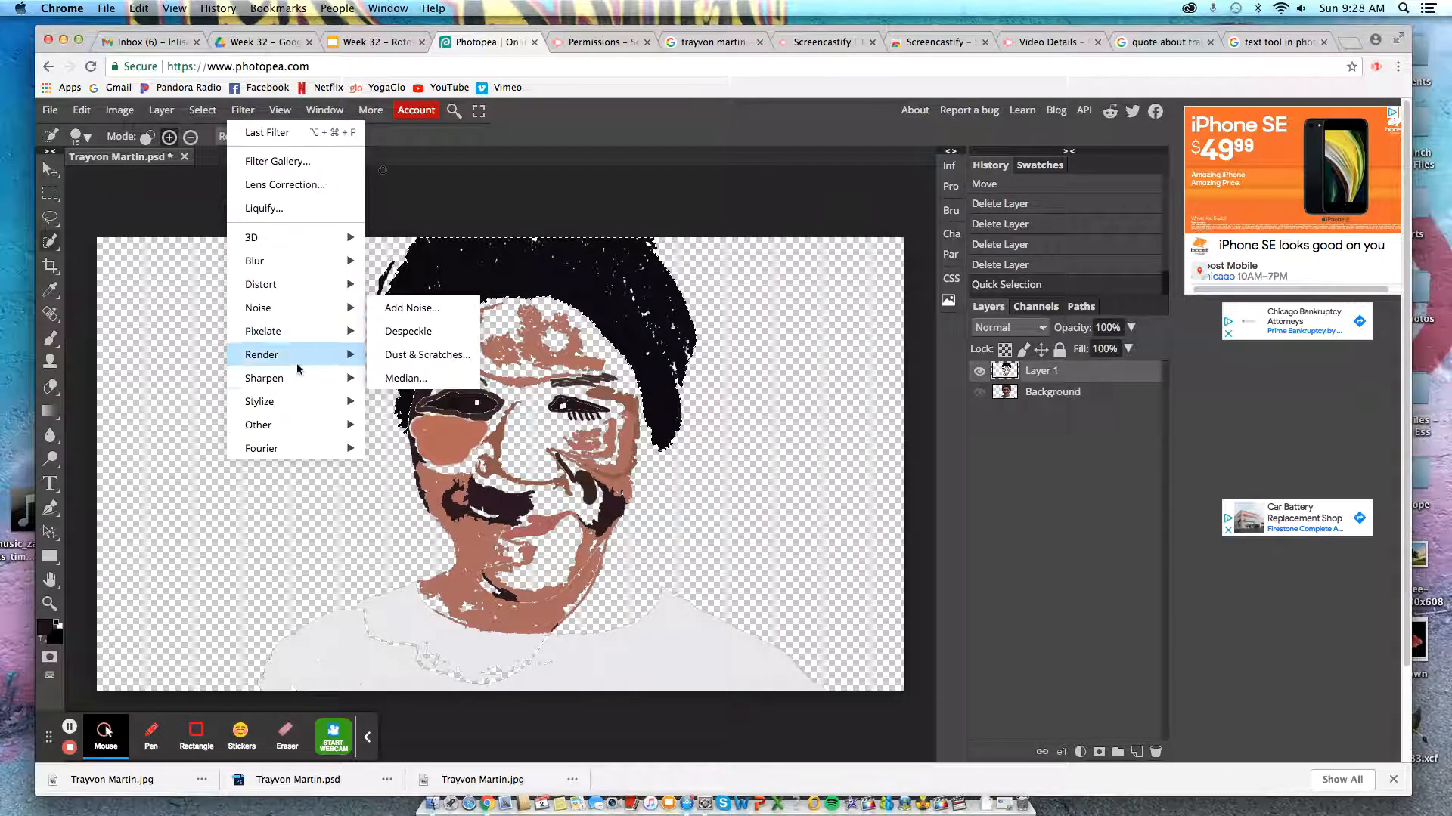
{"action": "mouse_move", "coordinate": [354, 403]}
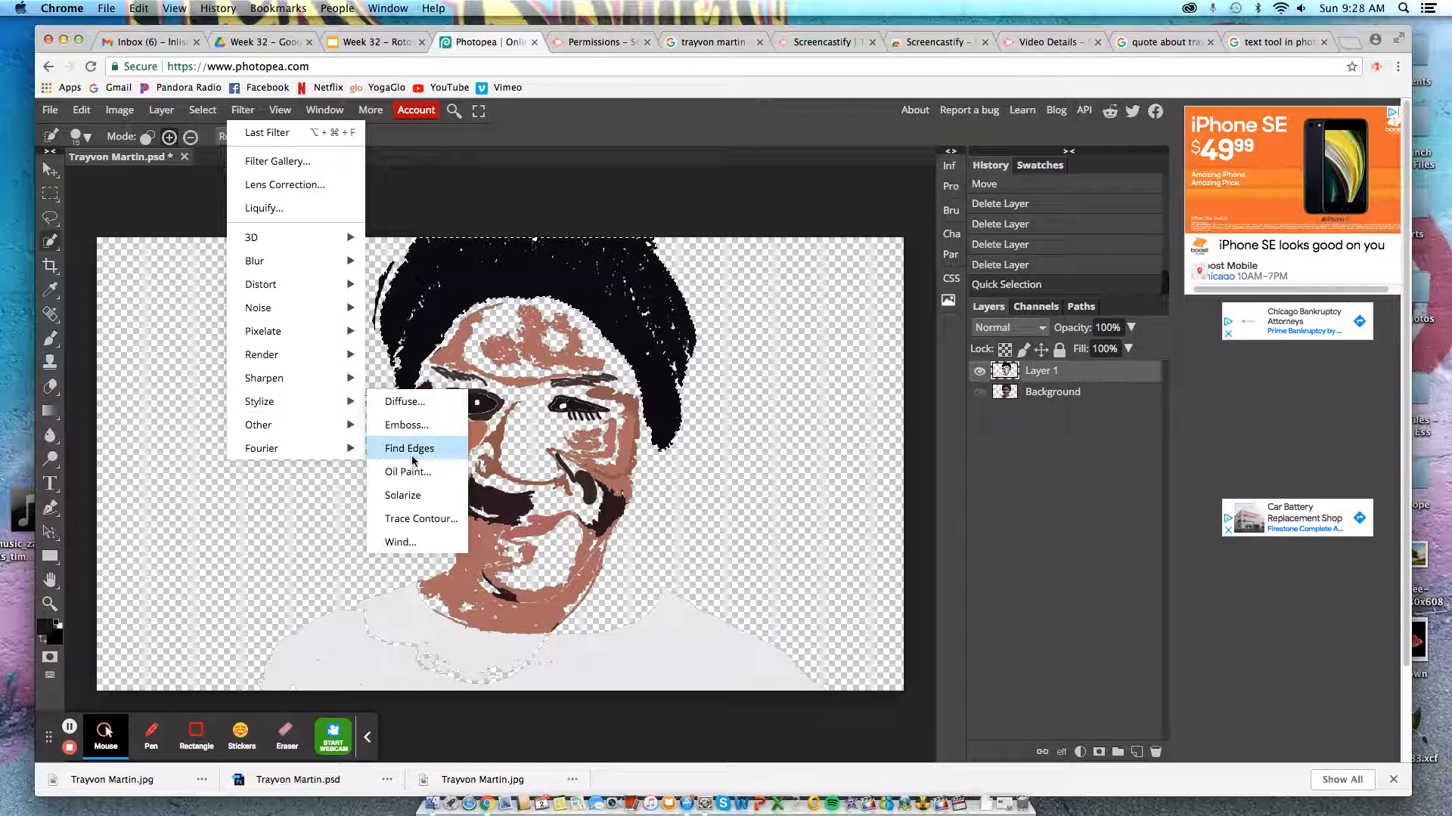
{"action": "left_click", "coordinate": [412, 475]}
{"action": "mouse_move", "coordinate": [235, 227]}
{"action": "left_mouse_down"}
{"action": "mouse_move", "coordinate": [262, 247]}
{"action": "mouse_move", "coordinate": [794, 353]}
{"action": "left_mouse_up"}
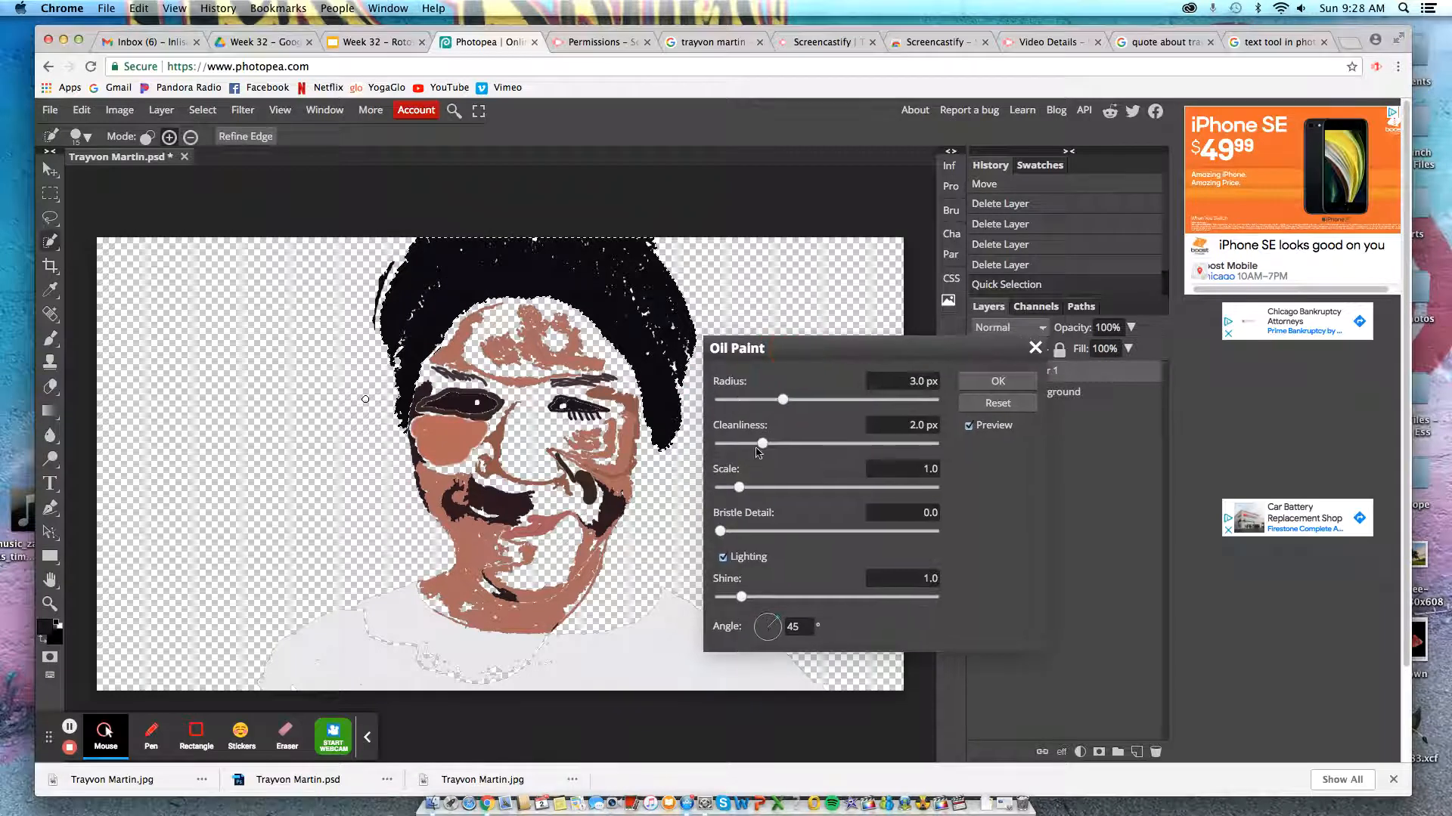
{"action": "left_click_drag", "start_coordinate": [743, 600], "coordinate": [819, 598]}
{"action": "left_click_drag", "start_coordinate": [723, 532], "coordinate": [823, 535]}
{"action": "left_click_drag", "start_coordinate": [783, 402], "coordinate": [810, 487]}
{"action": "left_click", "coordinate": [998, 381]}
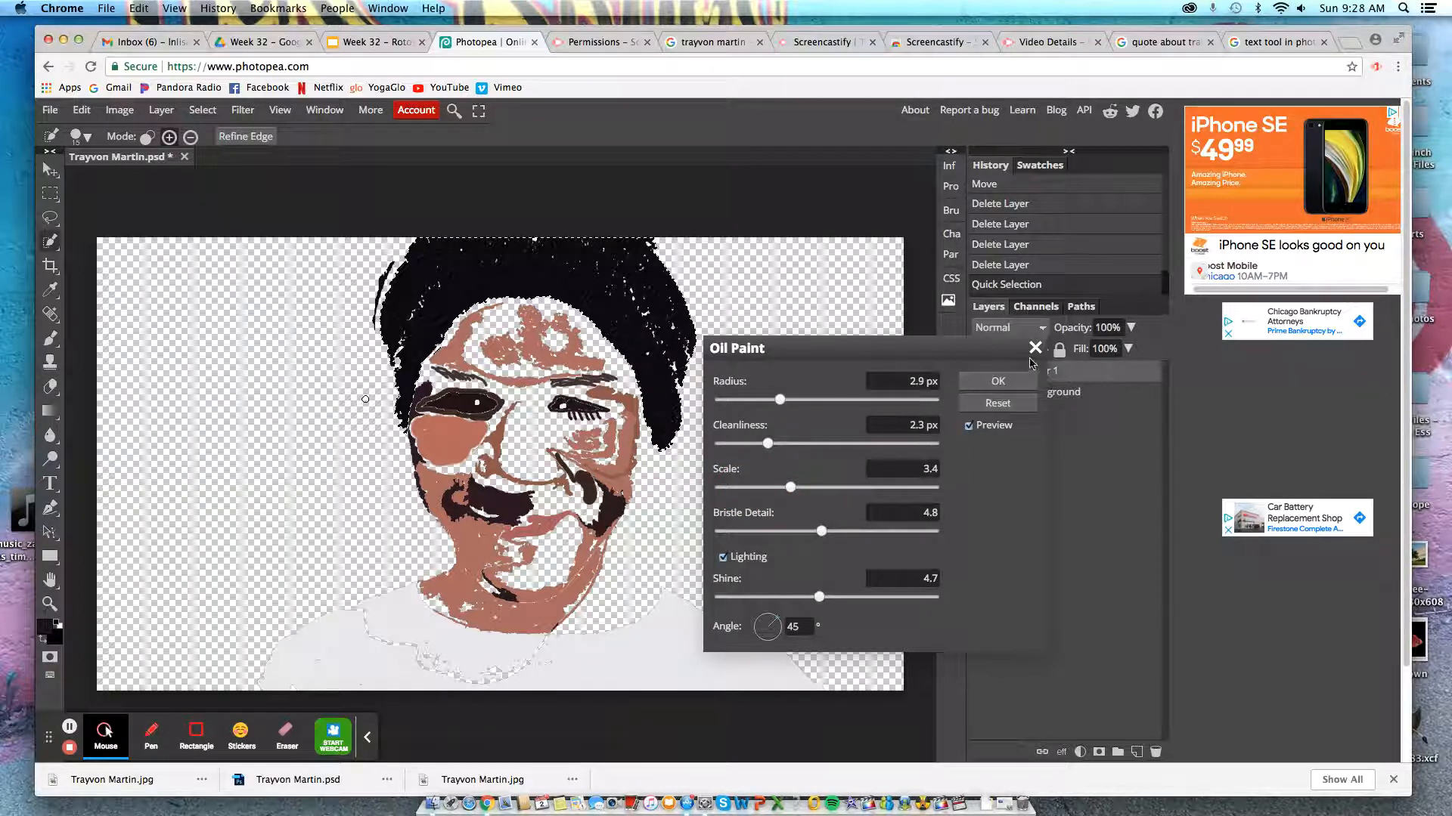
- Apply a Gaussian Blur with a 4.5 px radius to the selected hat
{"action": "left_click", "coordinate": [243, 110]}
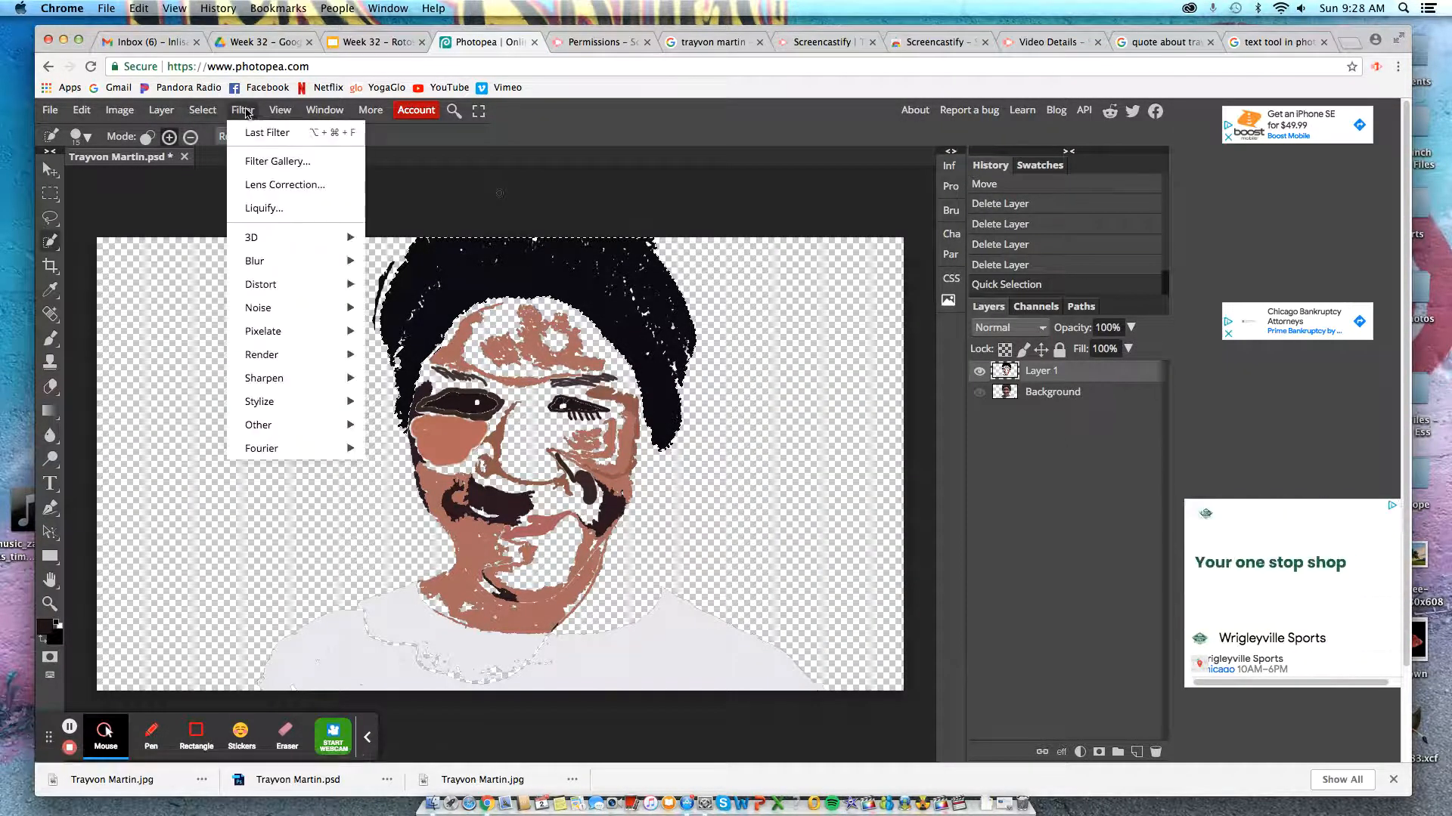
{"action": "mouse_move", "coordinate": [287, 261]}
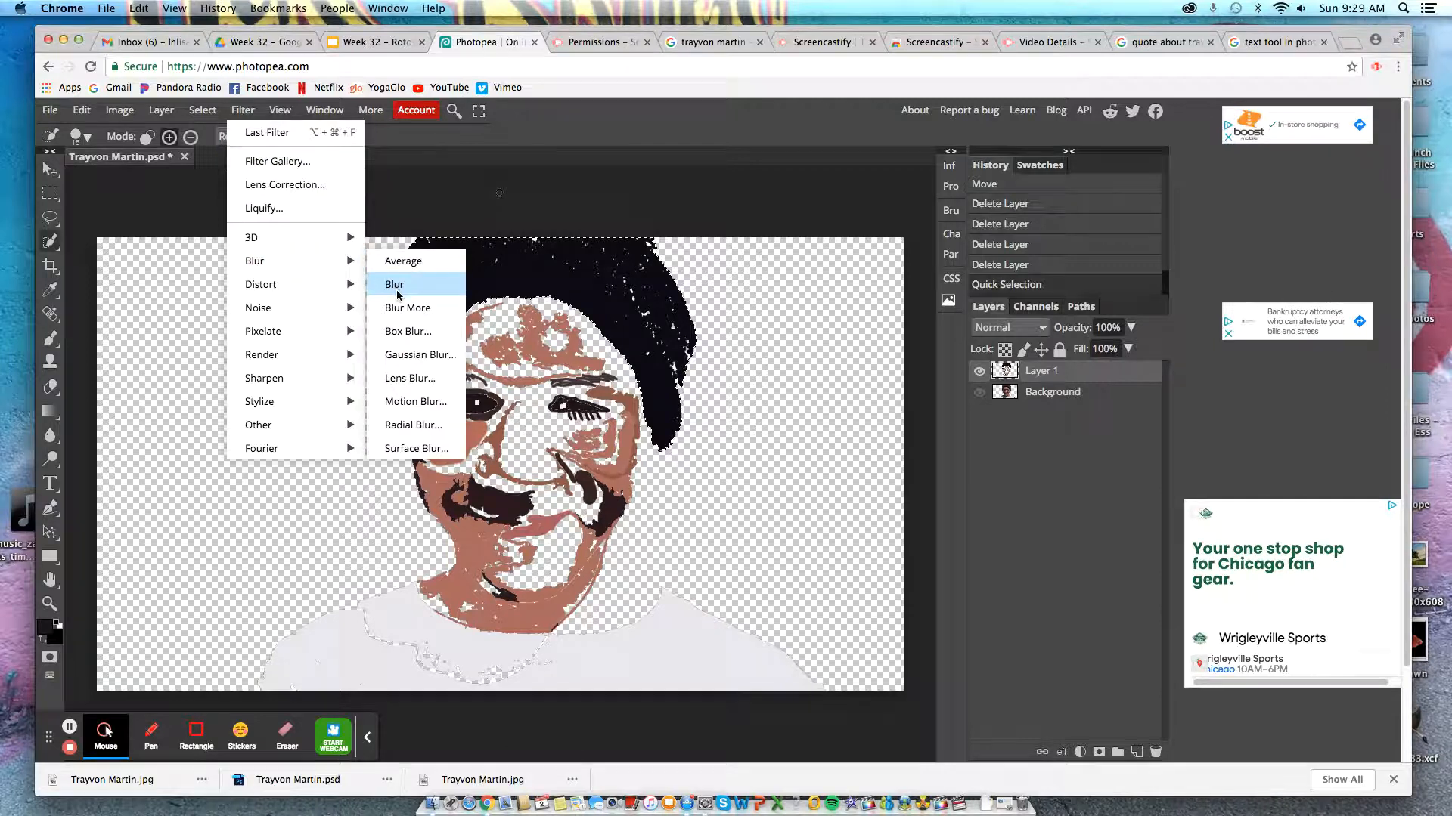
{"action": "left_click", "coordinate": [414, 356]}
{"action": "left_click_drag", "start_coordinate": [334, 431], "coordinate": [287, 464]}
{"action": "mouse_move", "coordinate": [153, 514]}
{"action": "left_mouse_down"}
{"action": "mouse_move", "coordinate": [108, 514]}
{"action": "mouse_move", "coordinate": [149, 505]}
{"action": "left_mouse_up"}
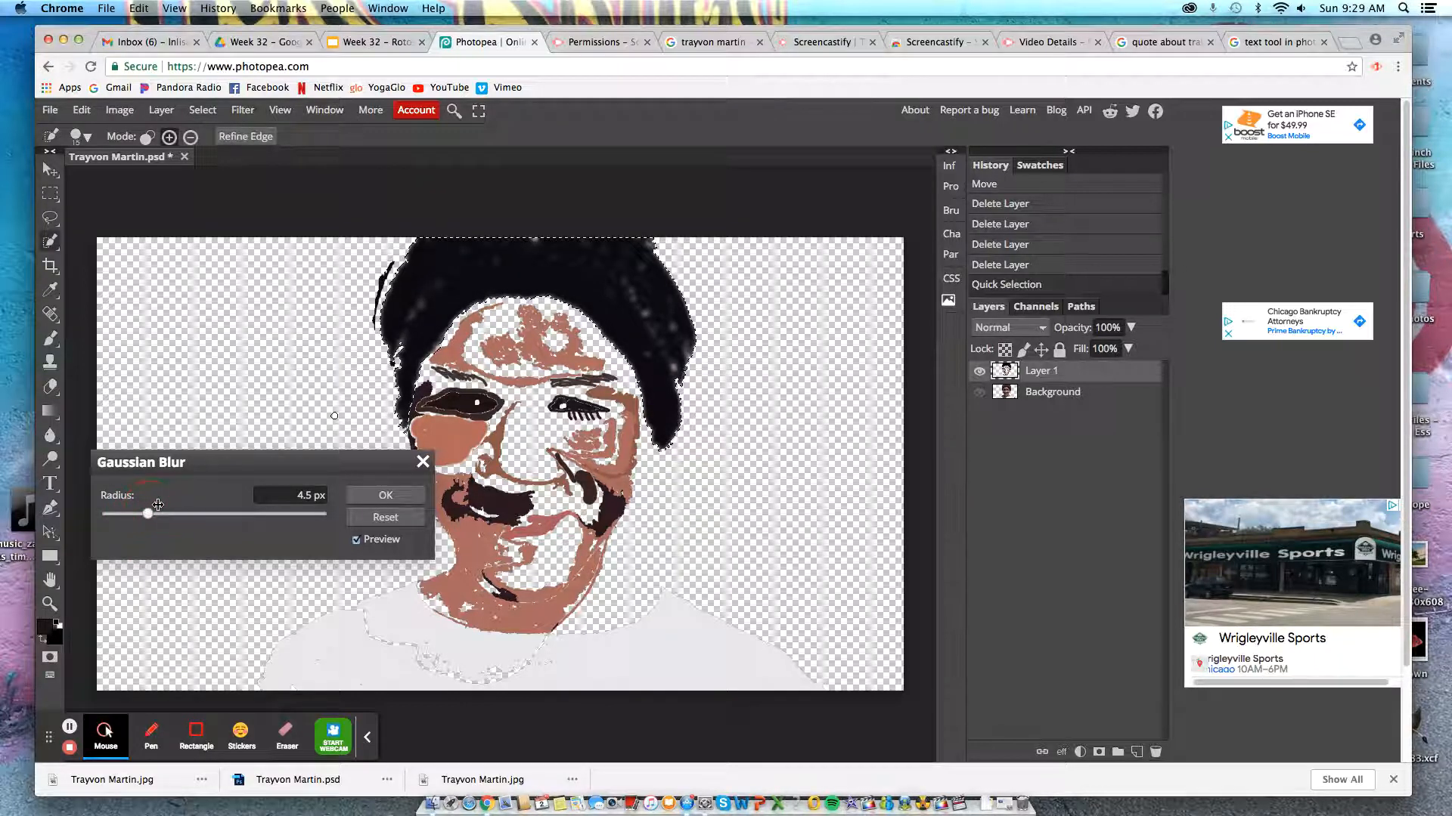
{"action": "left_click", "coordinate": [361, 498]}
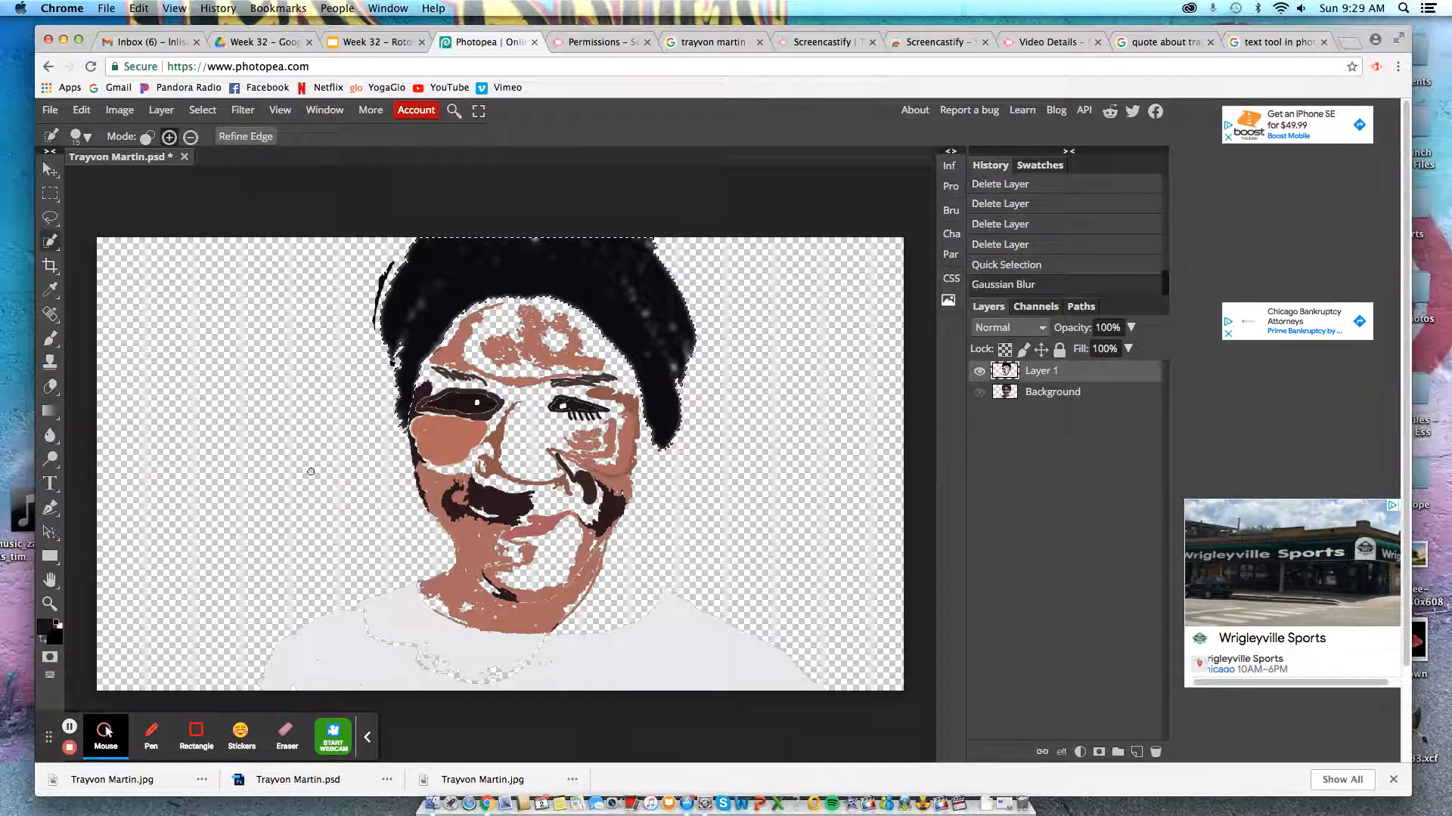
- Add the white shirt and its collar area to the hat selection with the Quick Selection tool
{"action": "right_click", "coordinate": [50, 241]}
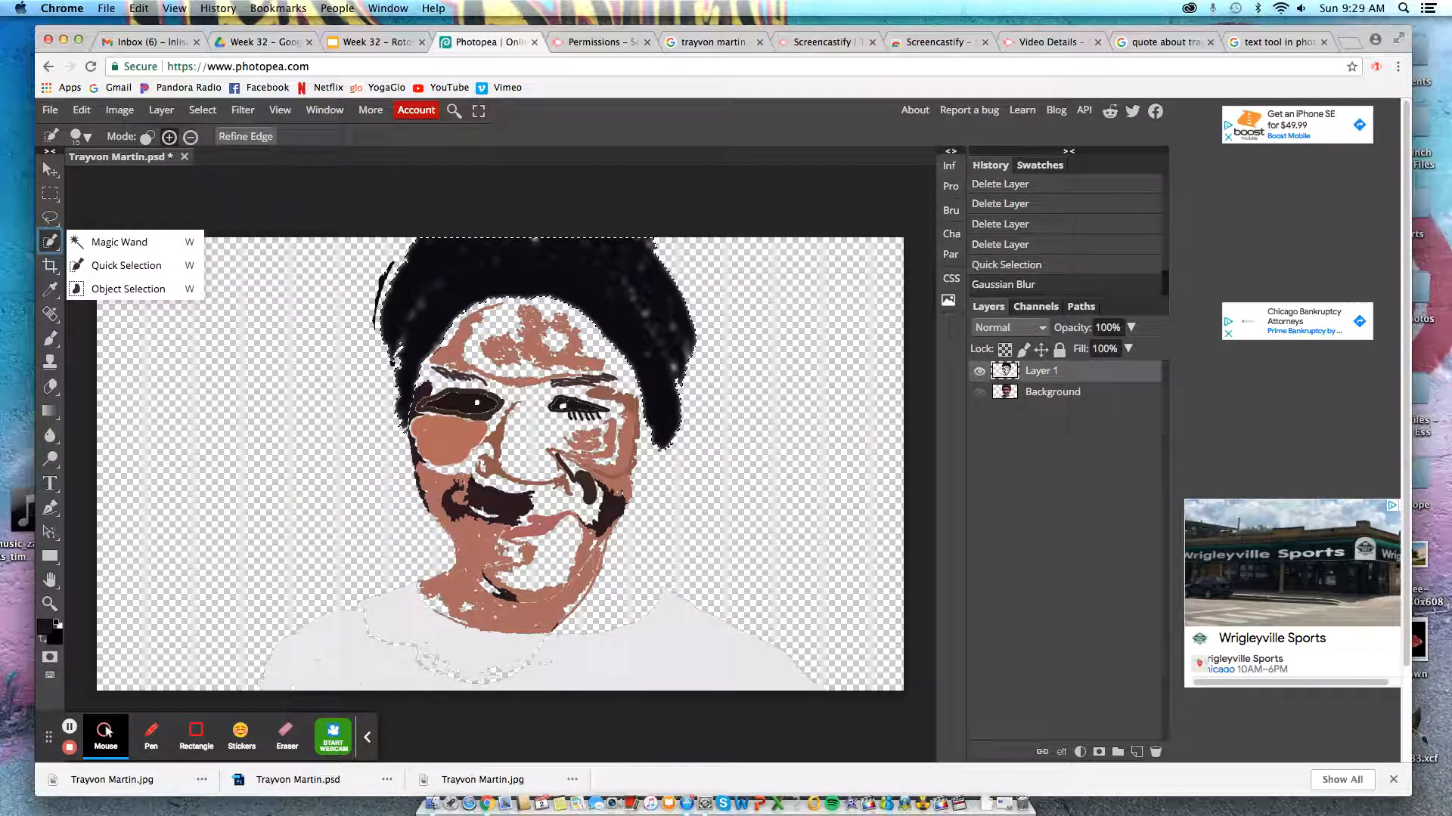
{"action": "left_click", "coordinate": [358, 661]}
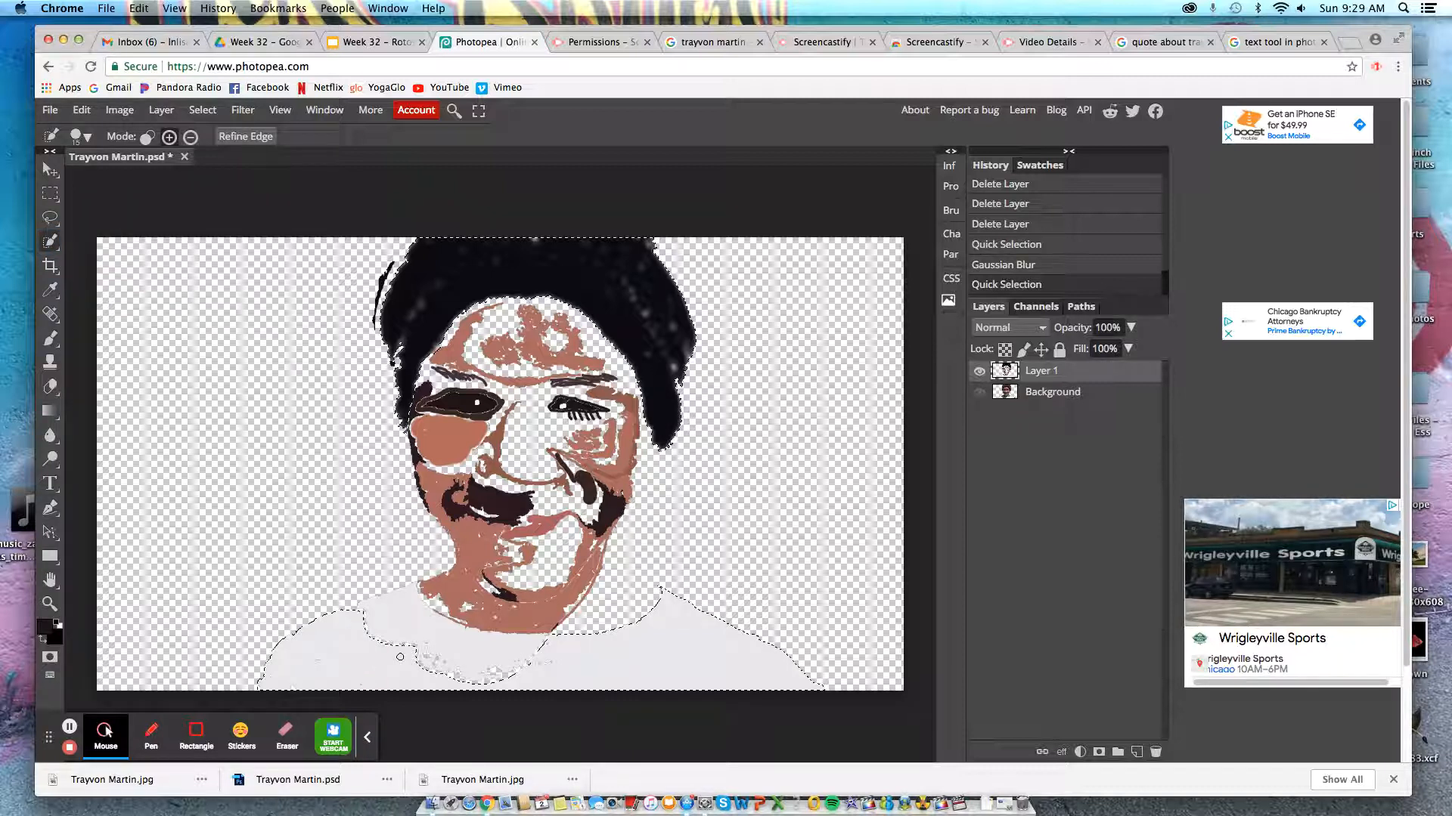
{"action": "left_click", "coordinate": [418, 626]}
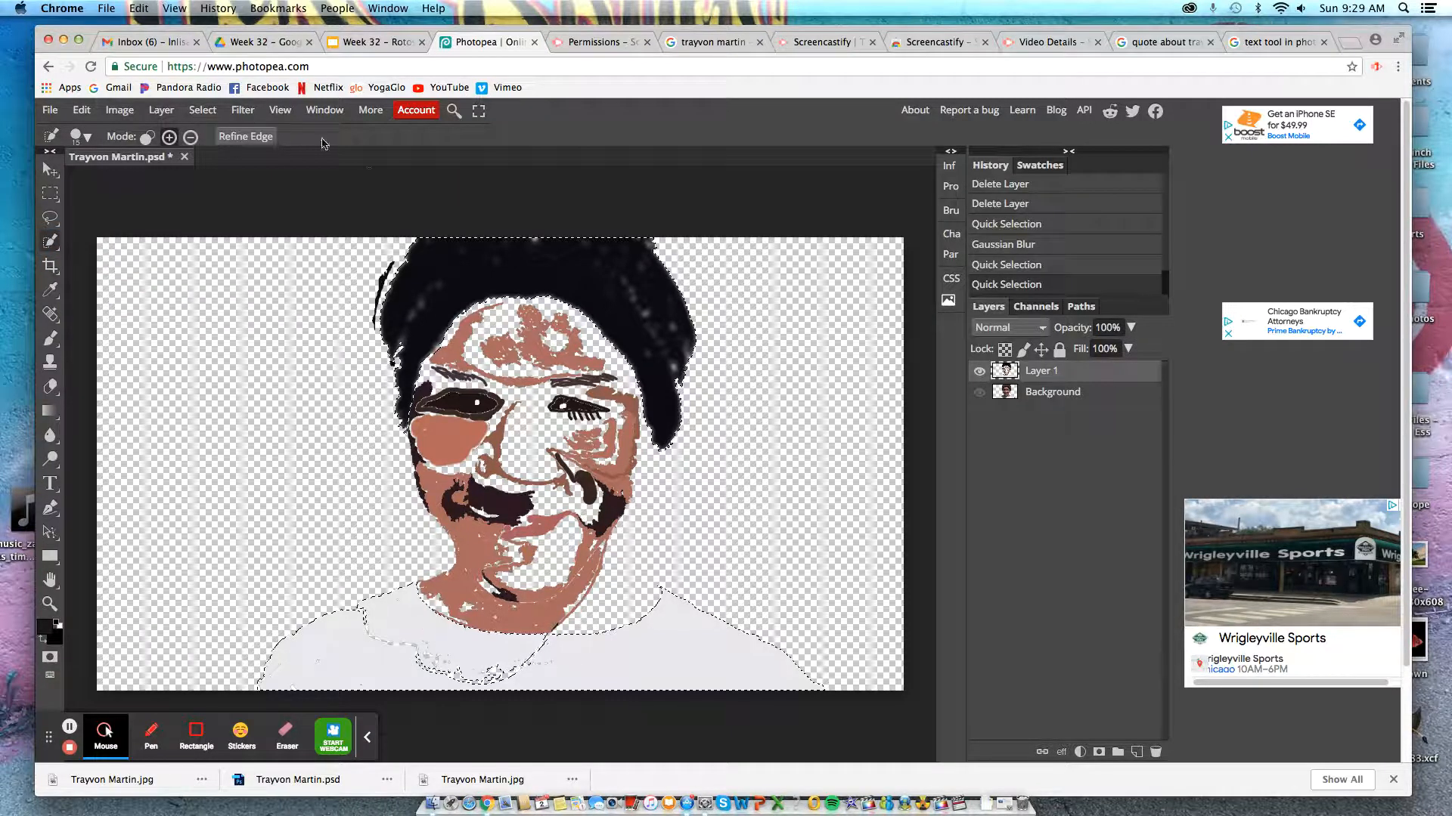
- Try the Emboss filter on the selected hat and shirt at 45°, 5 px height and 100% amount, and discard it
{"action": "left_click", "coordinate": [242, 111]}
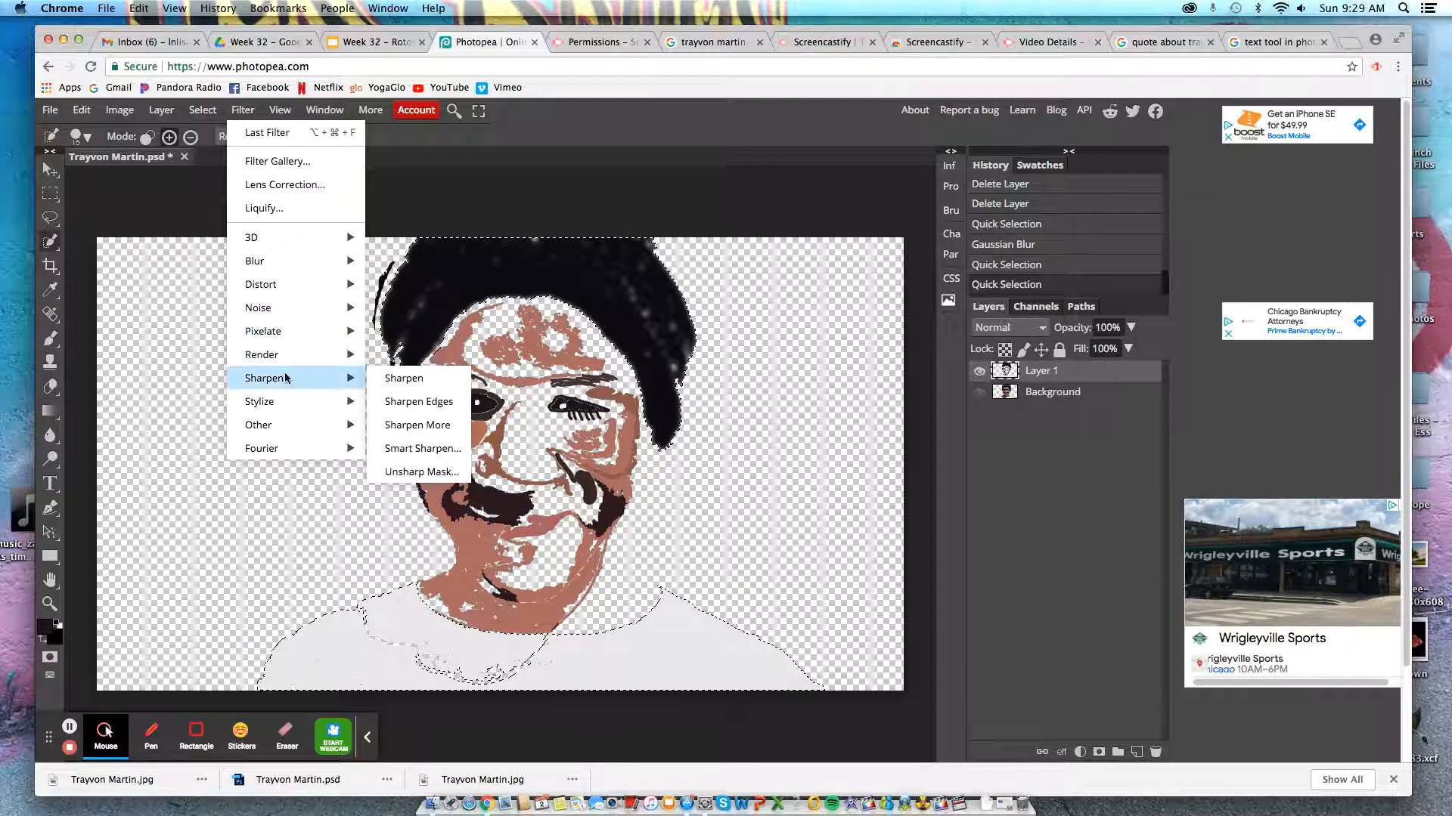
{"action": "mouse_move", "coordinate": [280, 402]}
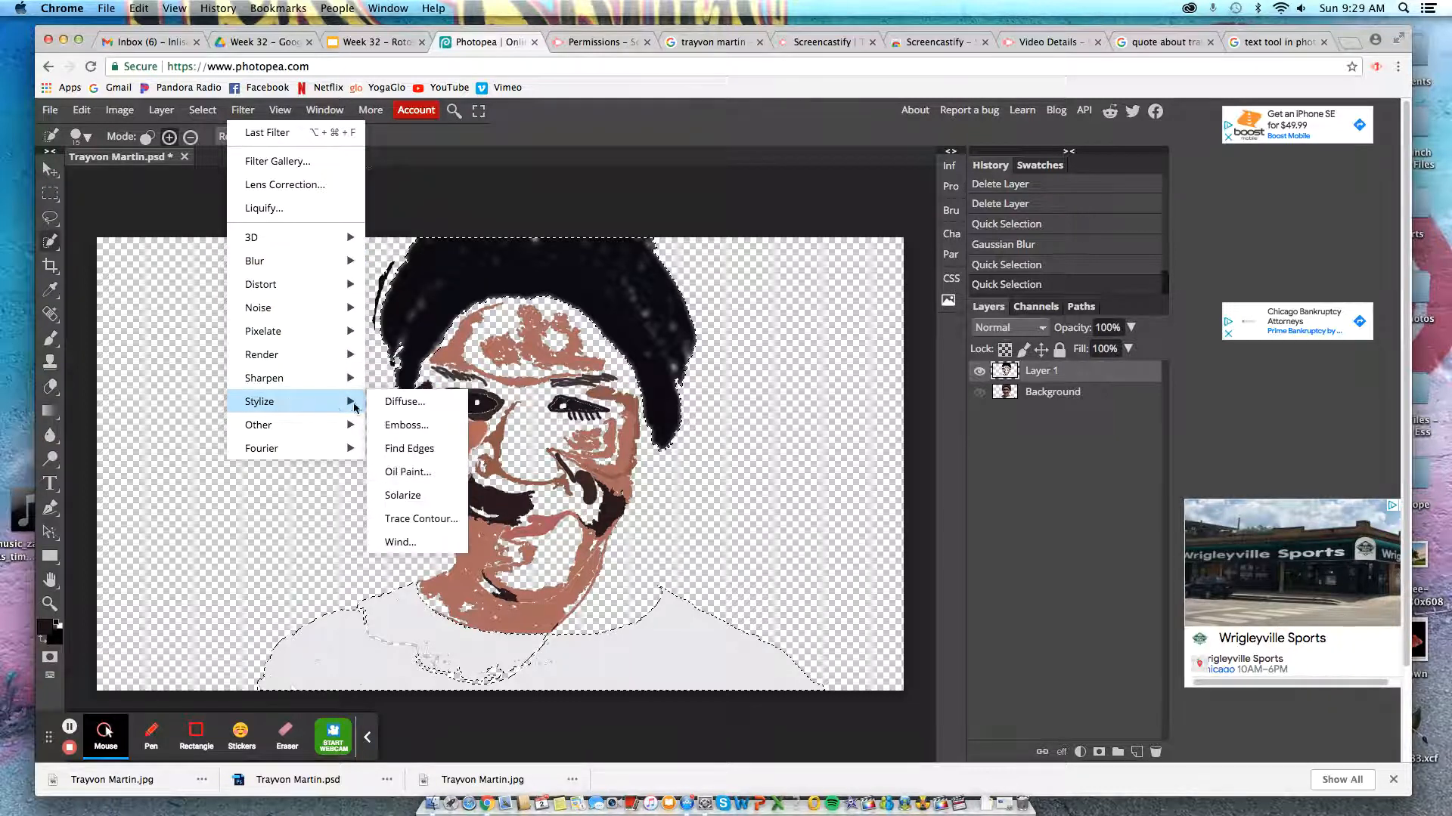
{"action": "left_click", "coordinate": [413, 427]}
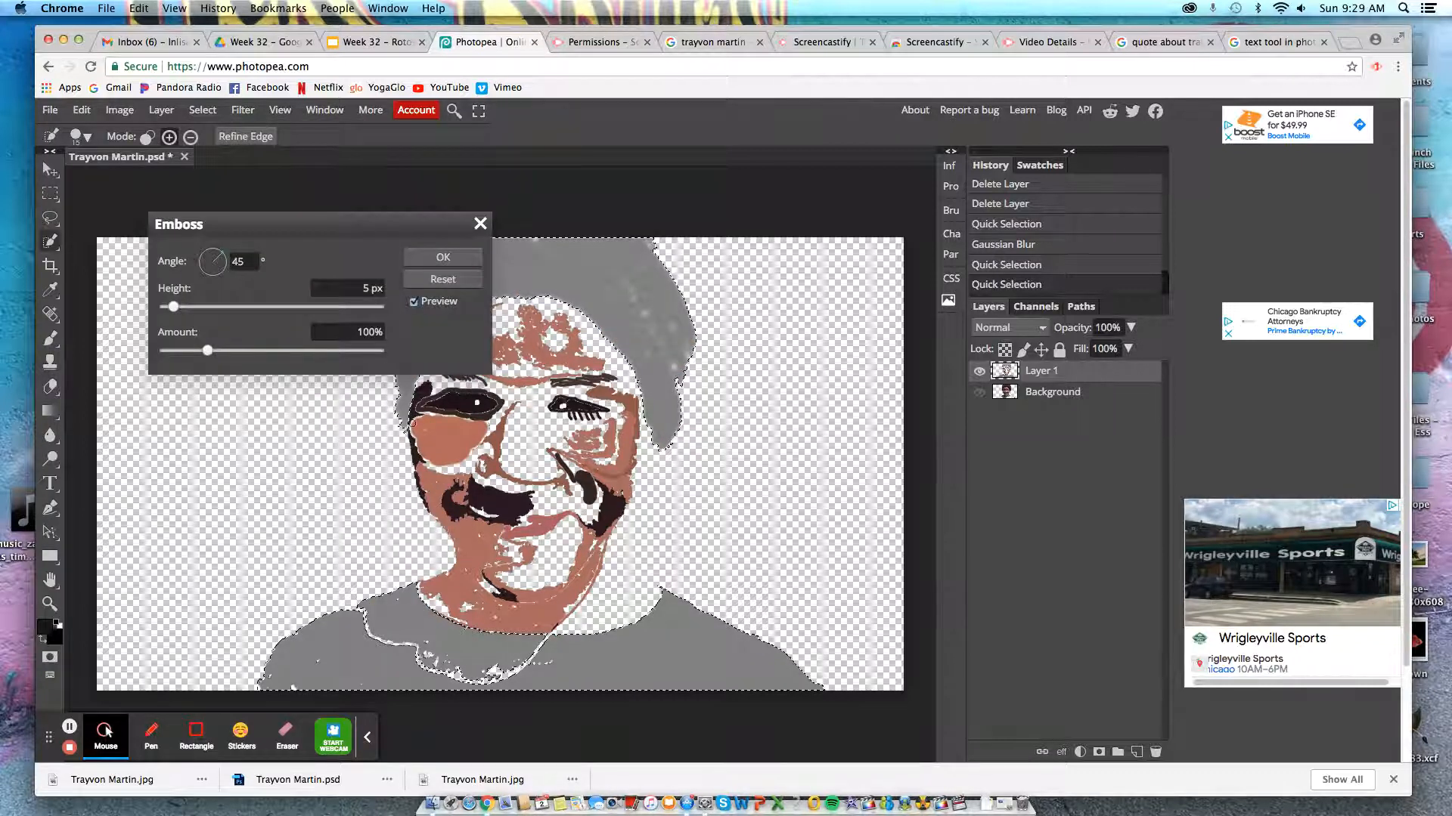
{"action": "left_click_drag", "start_coordinate": [378, 226], "coordinate": [927, 279]}
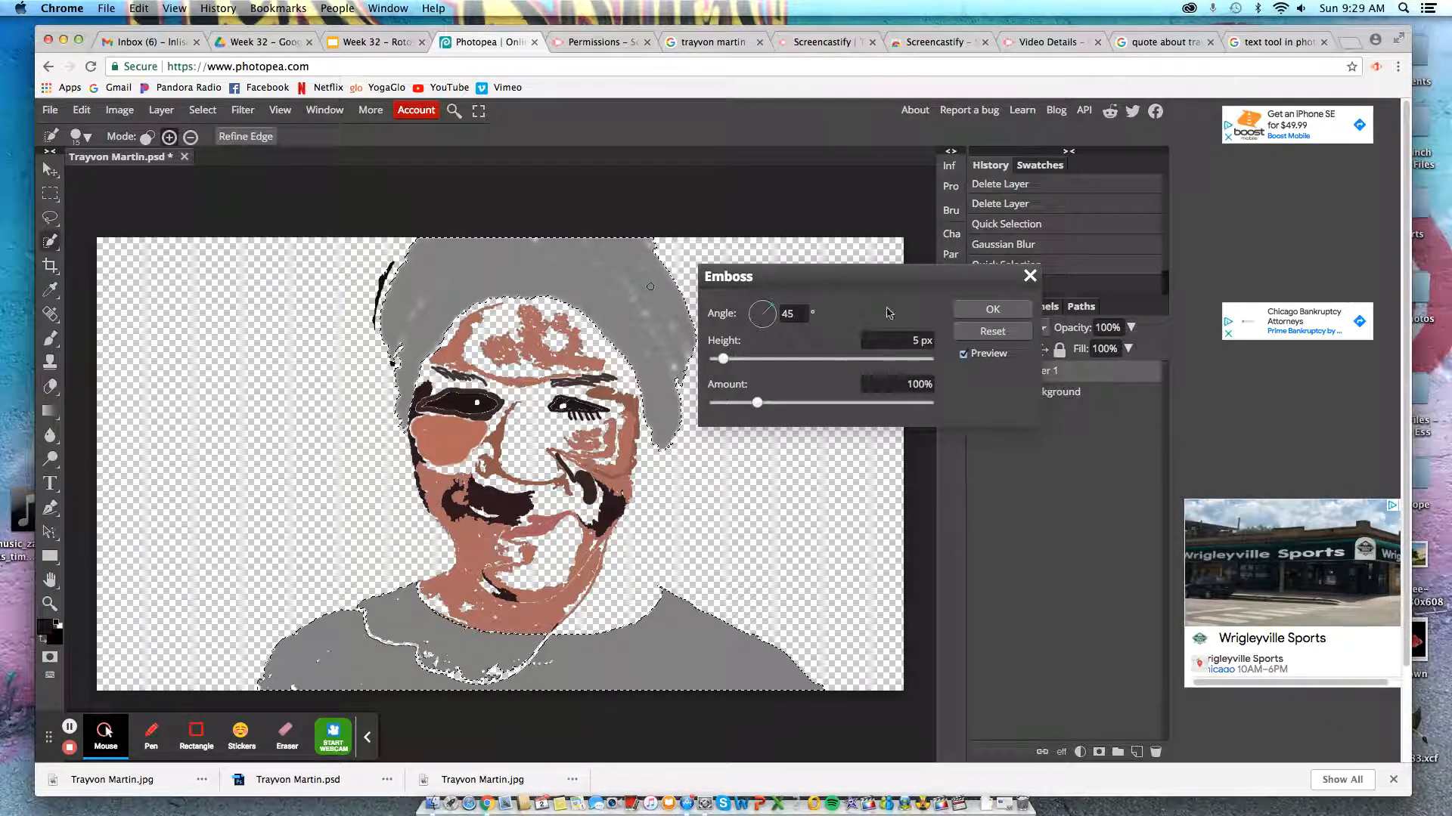
{"action": "left_click", "coordinate": [1030, 276]}
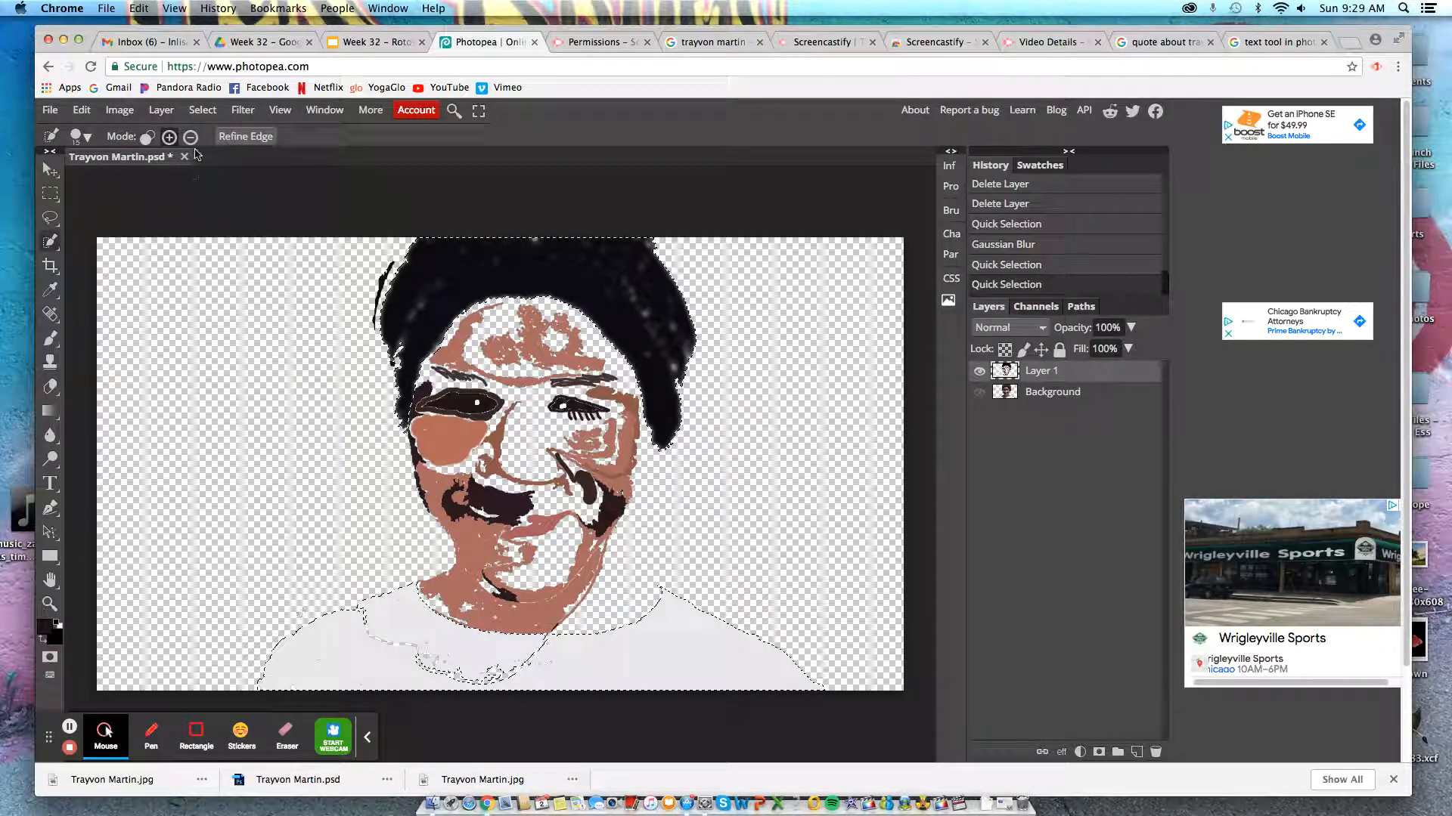
- Clear the combined selection and select only the white shirt with the Quick Selection tool
{"action": "left_click", "coordinate": [204, 112]}
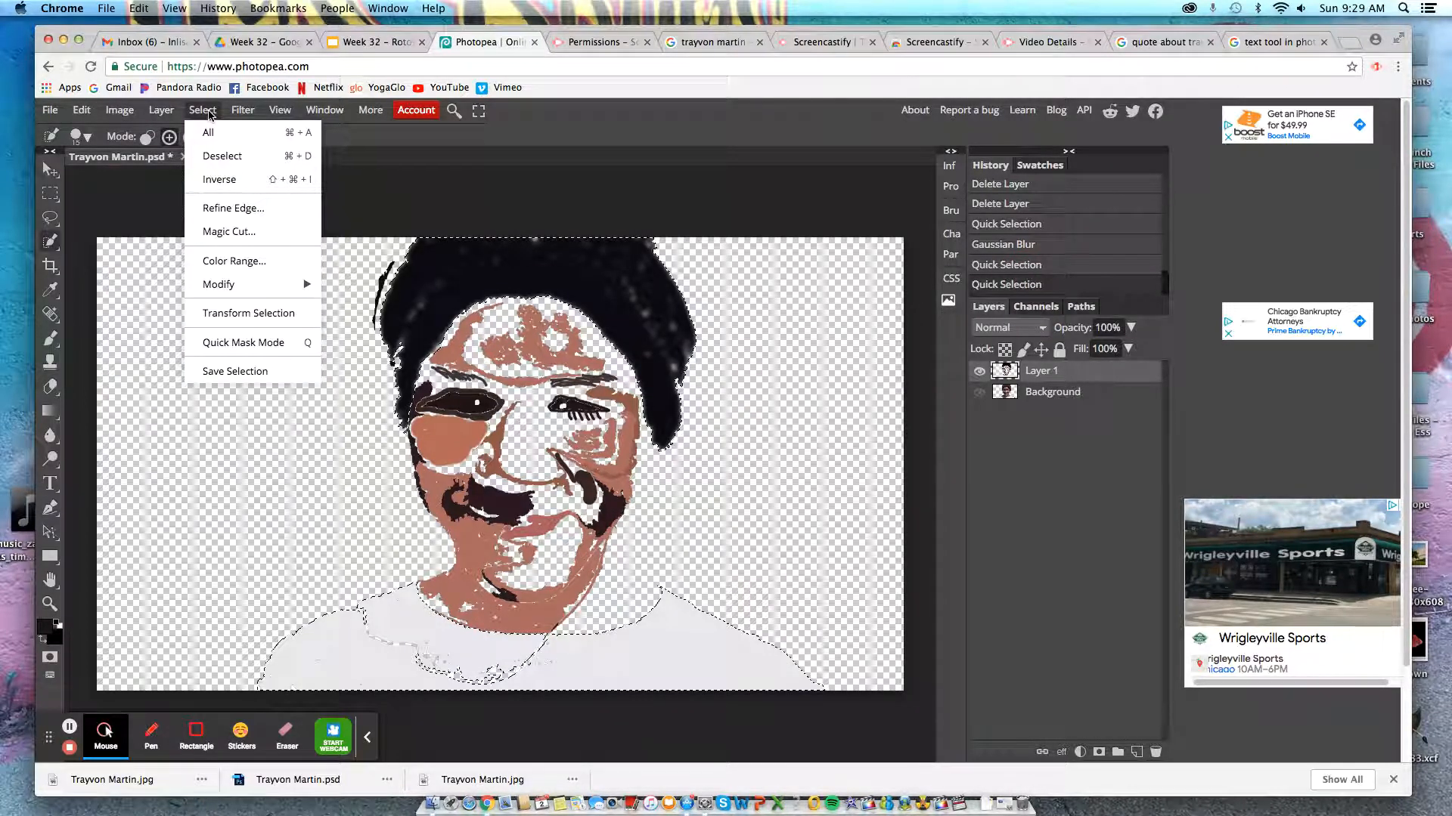
{"action": "left_click", "coordinate": [220, 158]}
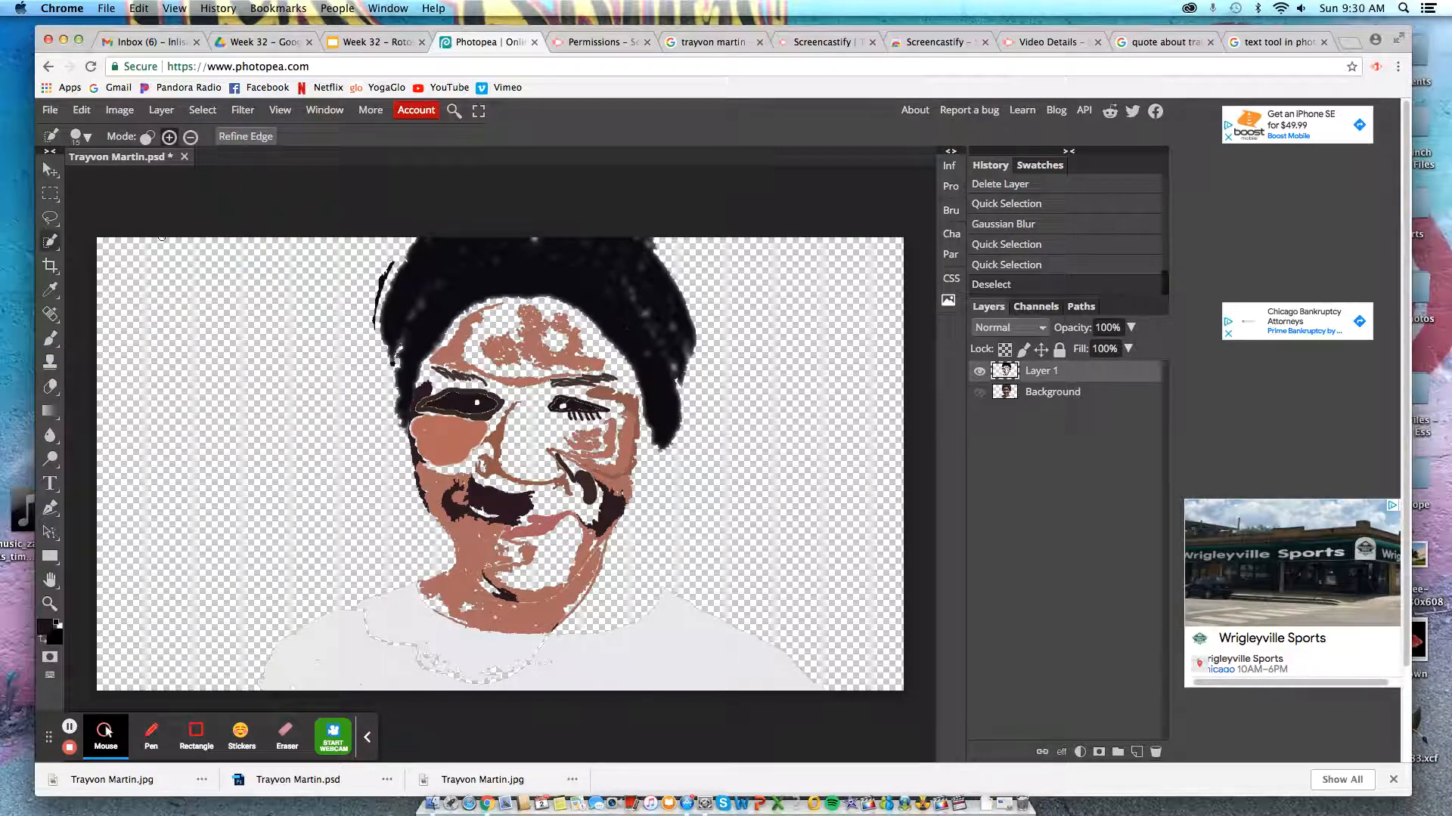
{"action": "left_click", "coordinate": [50, 243]}
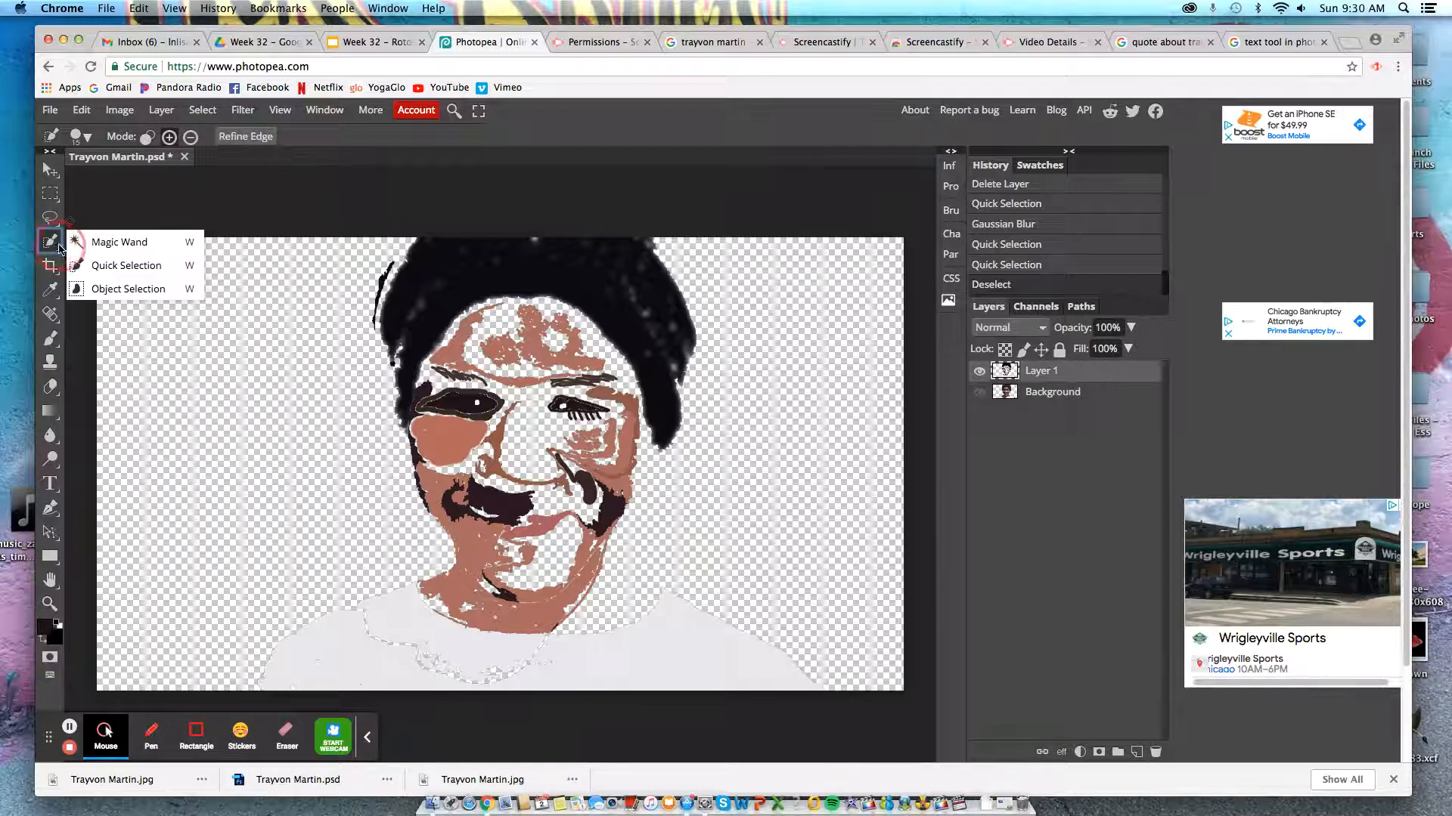
{"action": "left_click", "coordinate": [106, 266]}
{"action": "mouse_move", "coordinate": [260, 600]}
{"action": "left_mouse_down"}
{"action": "mouse_move", "coordinate": [336, 659]}
{"action": "mouse_move", "coordinate": [408, 622]}
{"action": "left_mouse_up"}
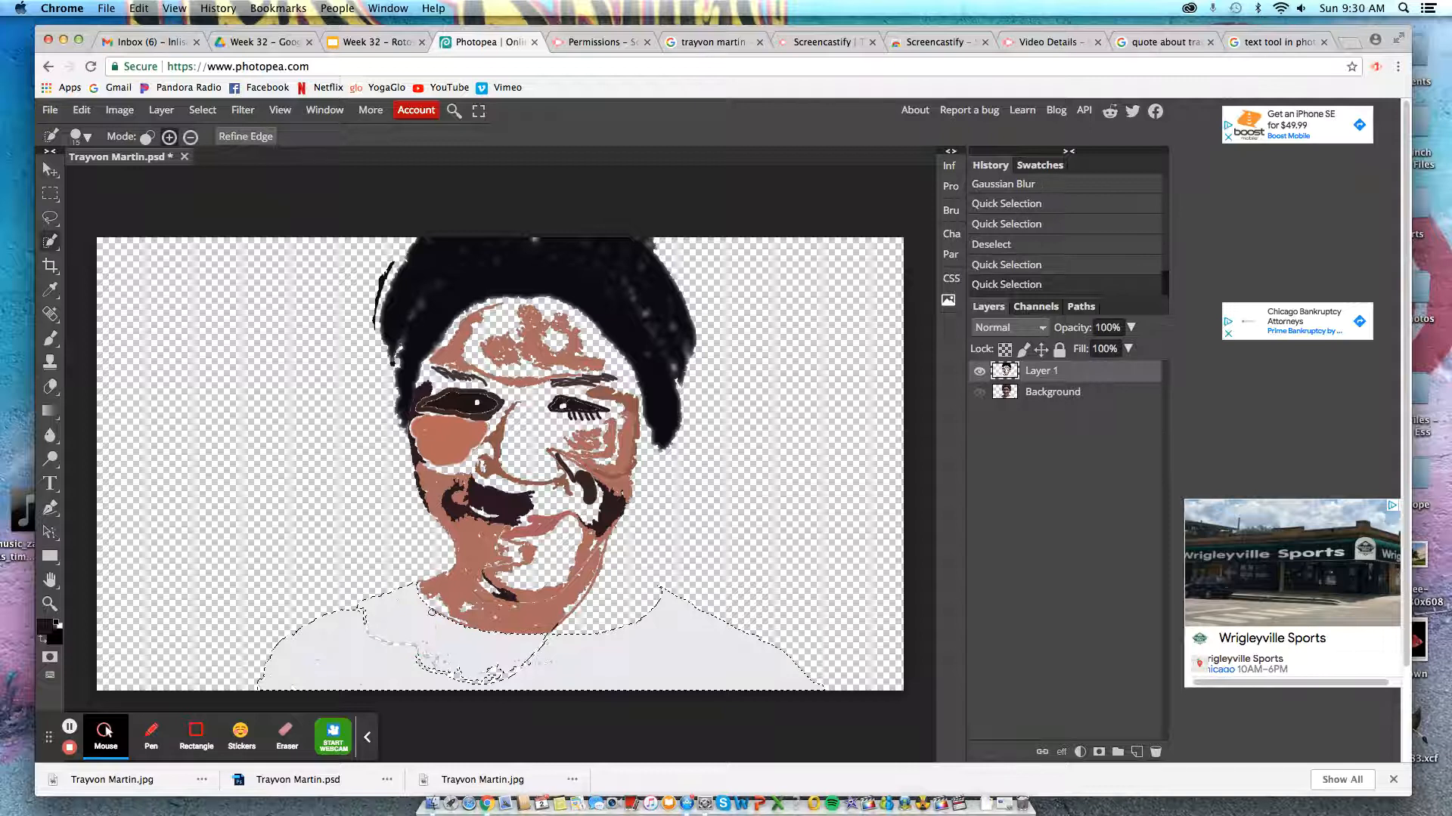
- Try the Solarize filter on the selected shirt and undo it
{"action": "left_click", "coordinate": [242, 109]}
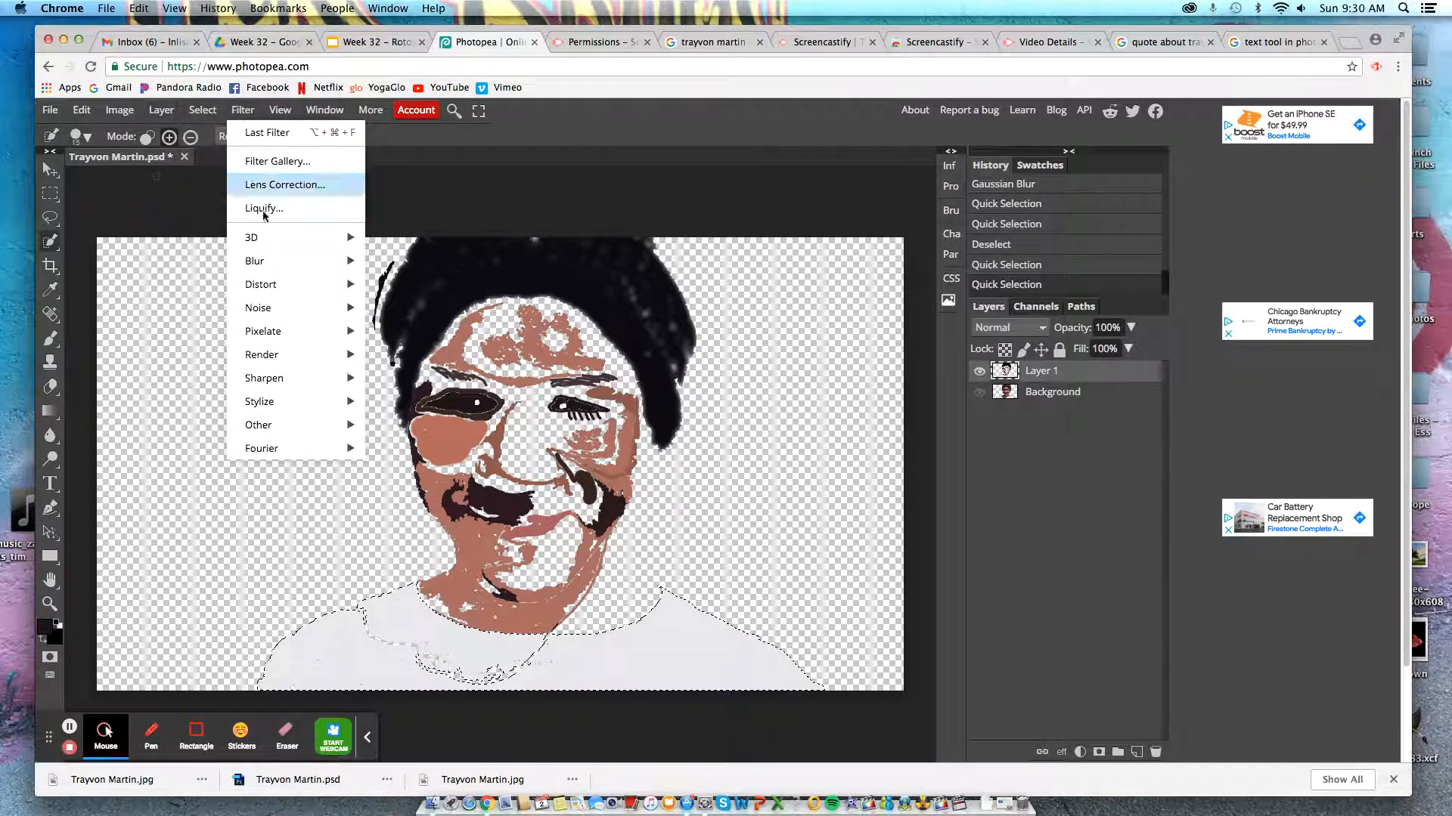
{"action": "mouse_move", "coordinate": [277, 331]}
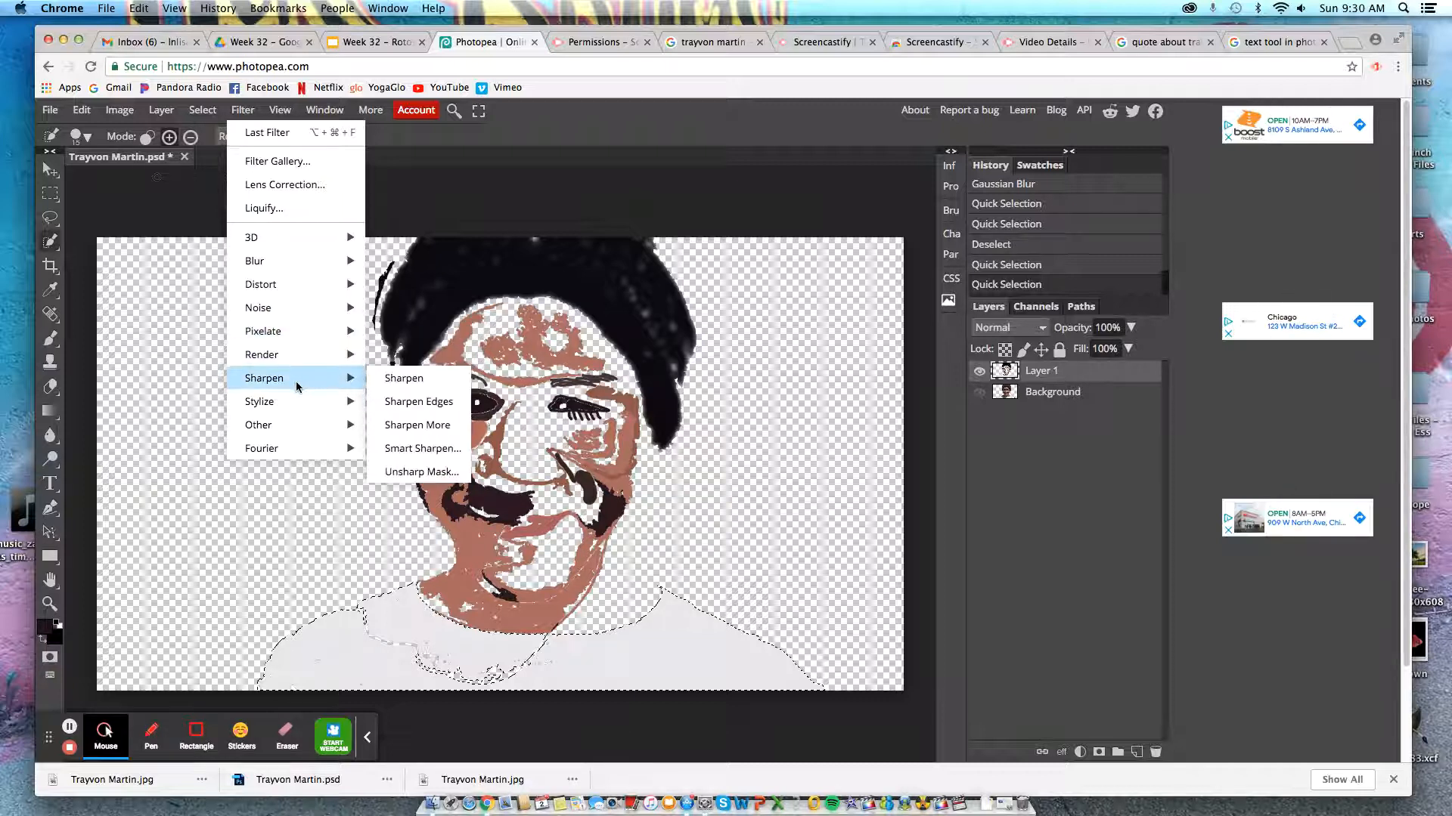
{"action": "mouse_move", "coordinate": [298, 409]}
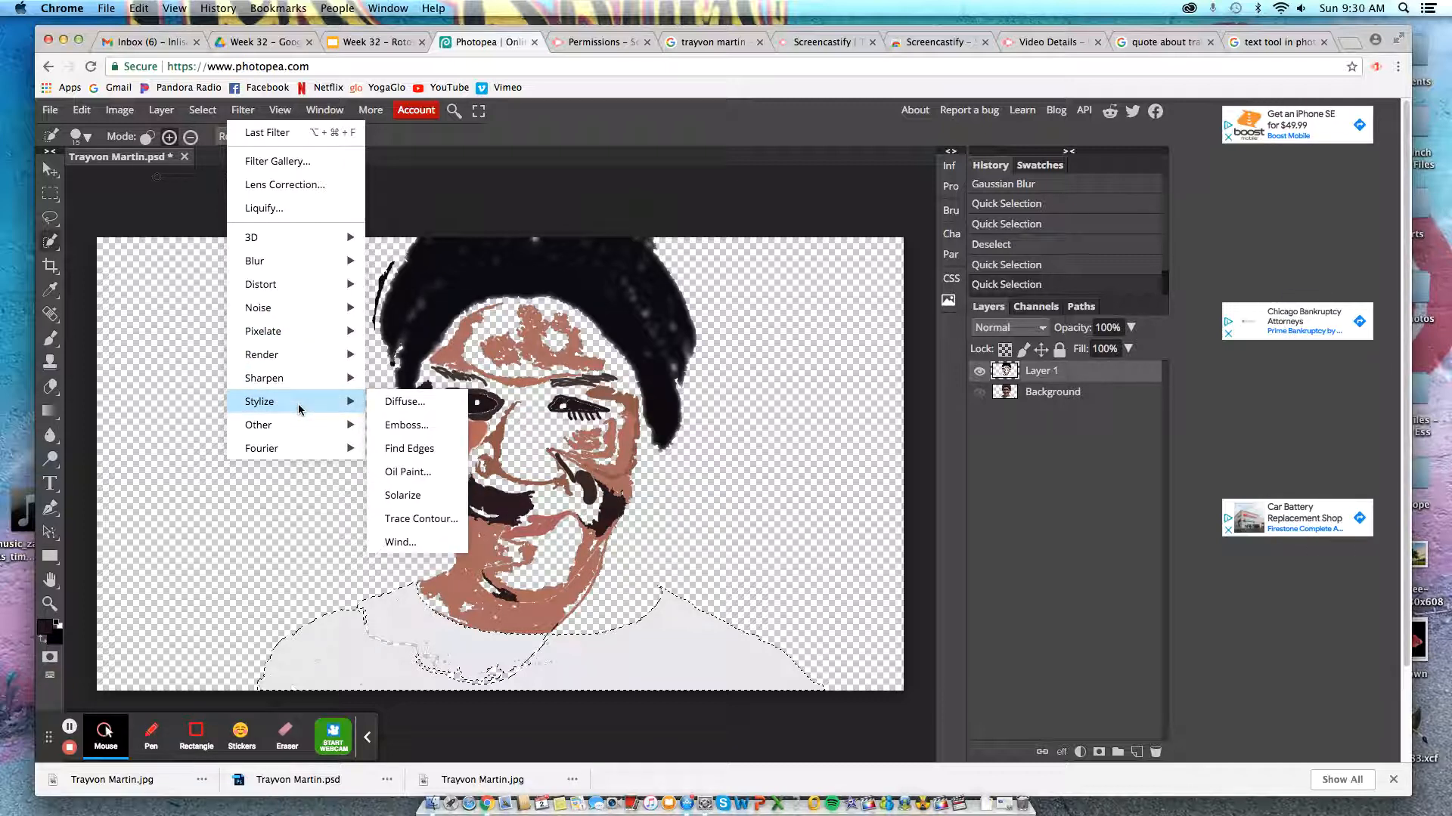
{"action": "left_click", "coordinate": [412, 495]}
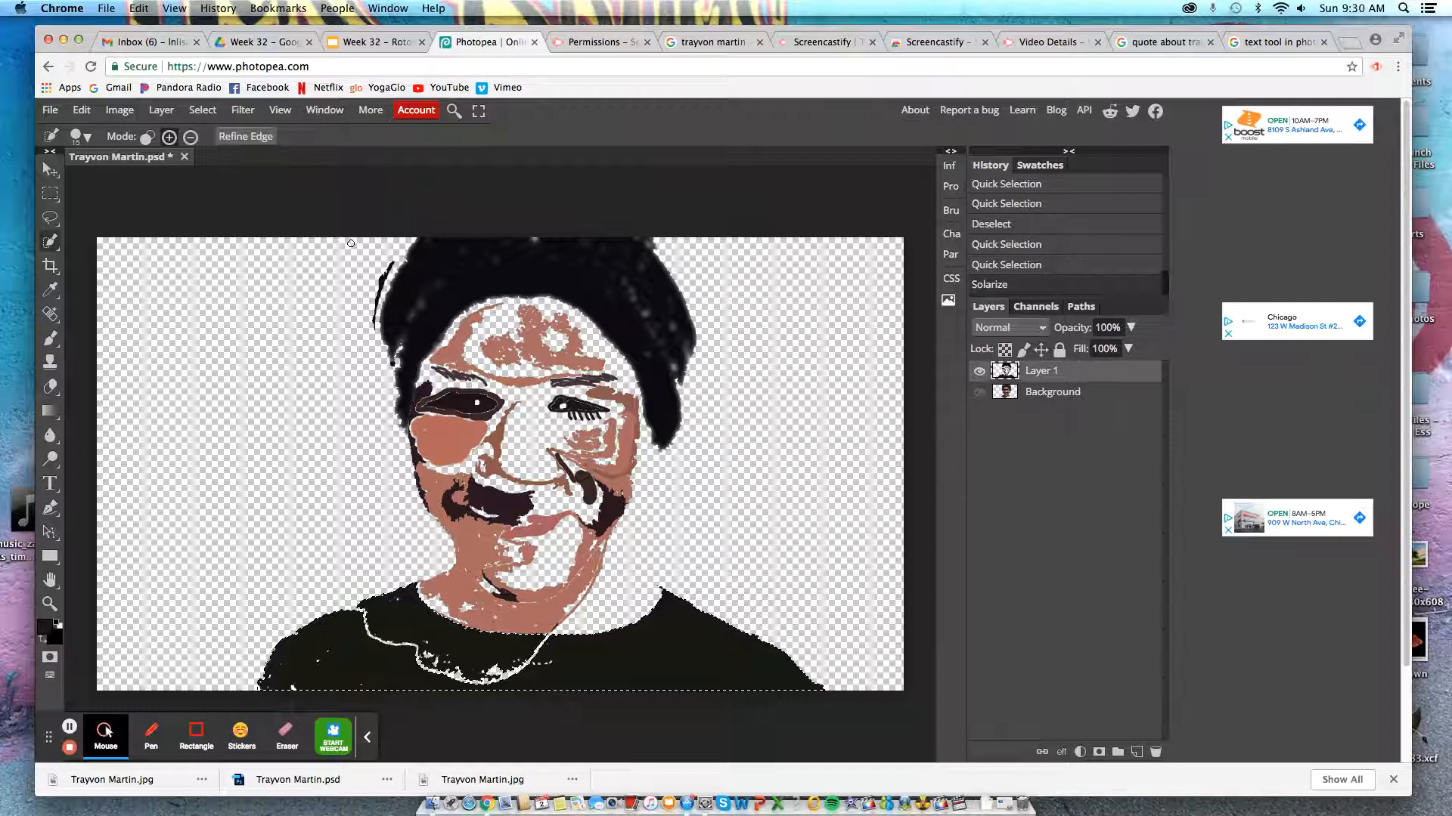
{"action": "key", "text": "super+z"}
- Try the Fragment pixelate filter on the selected shirt and undo it
{"action": "left_click", "coordinate": [242, 110]}
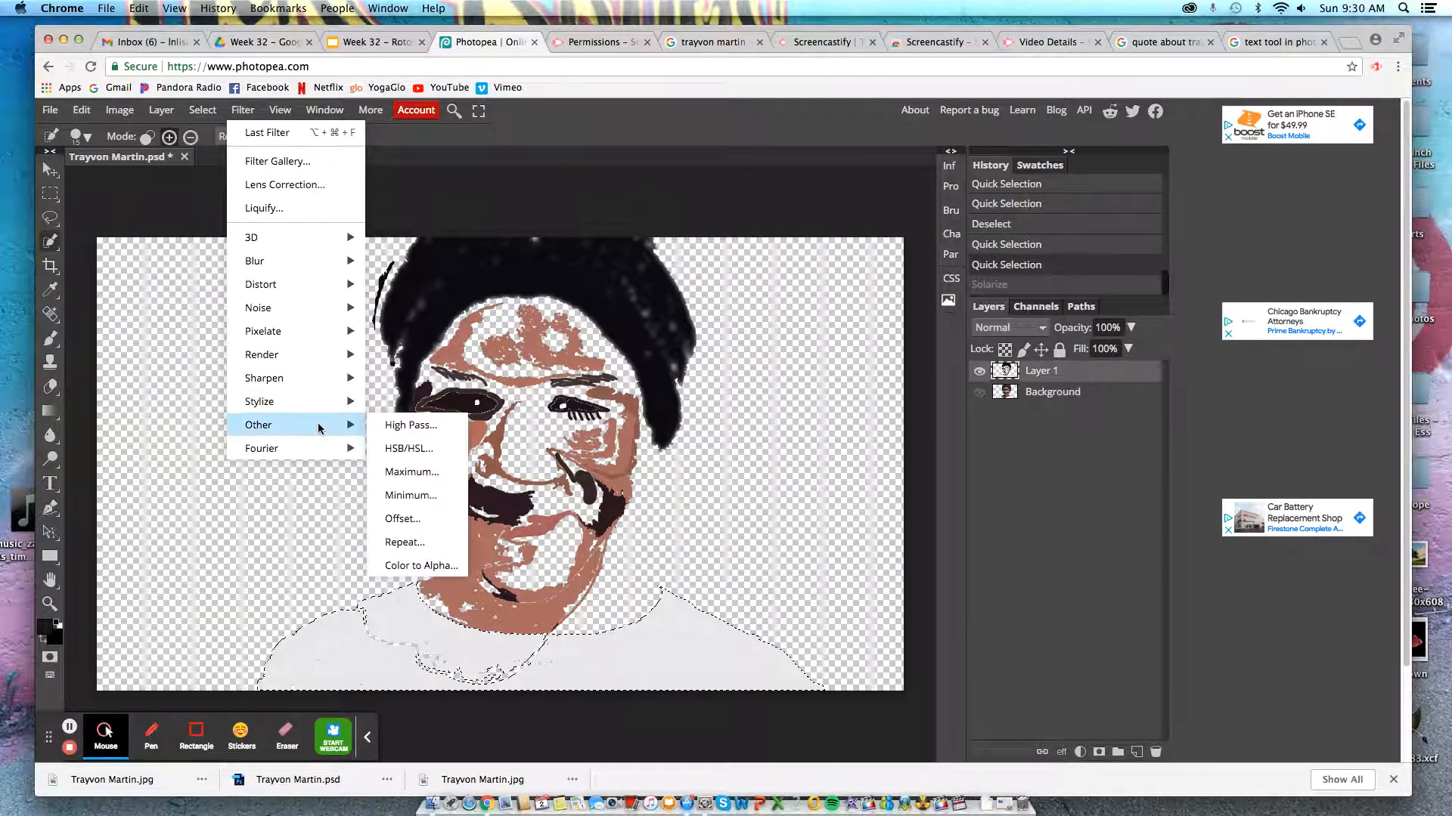
{"action": "mouse_move", "coordinate": [313, 400]}
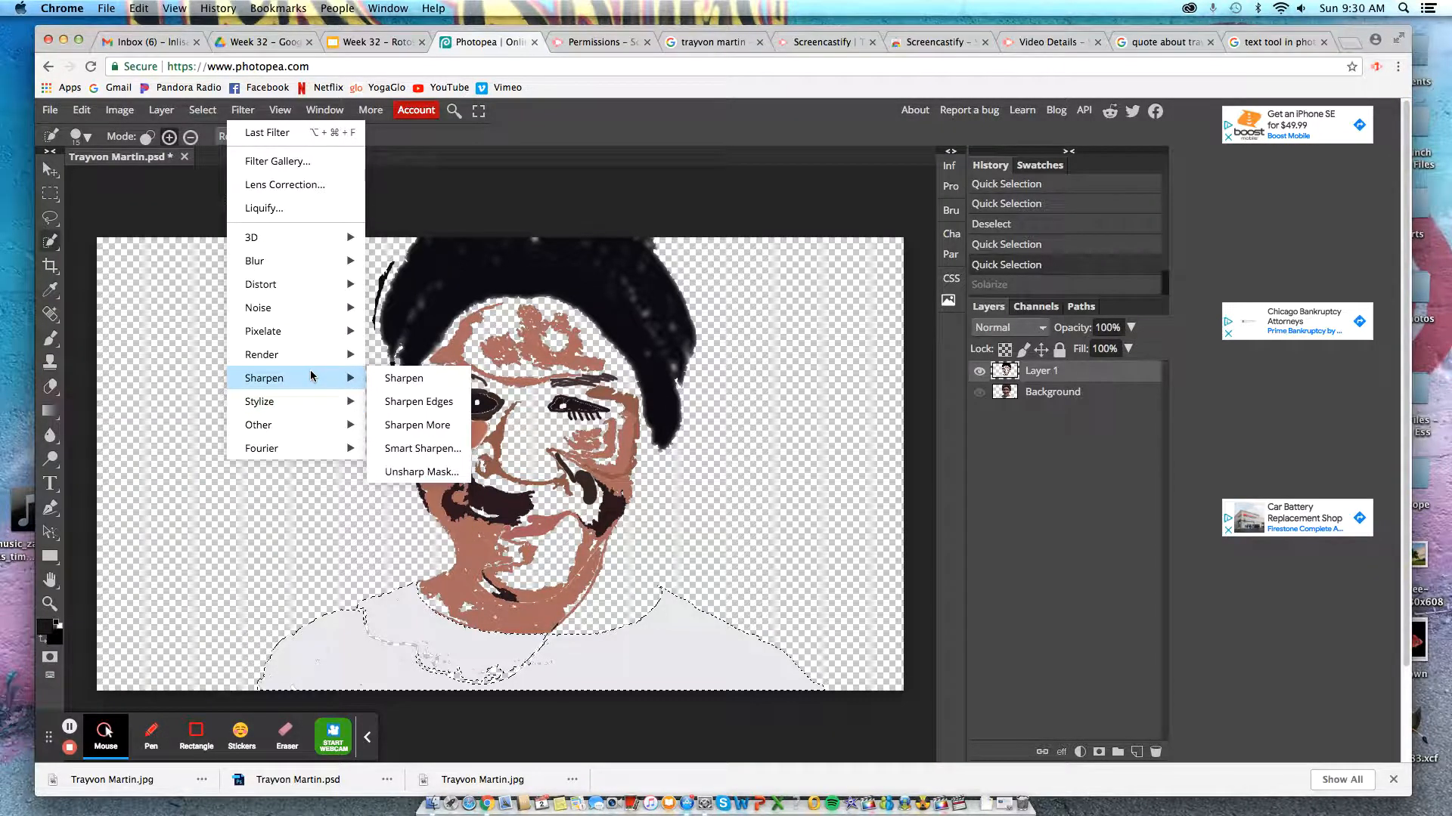
{"action": "mouse_move", "coordinate": [303, 332]}
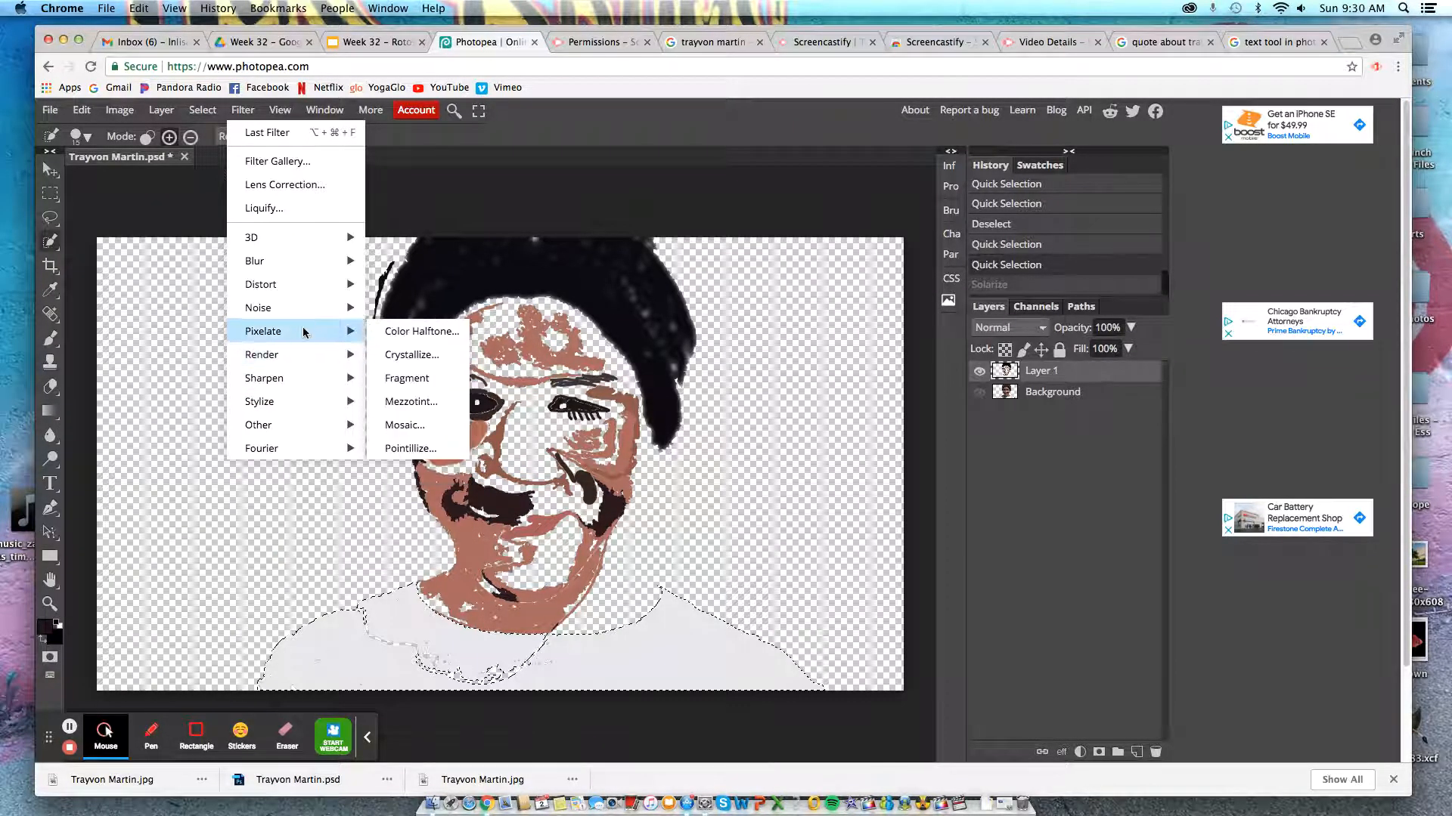
{"action": "left_click", "coordinate": [429, 380]}
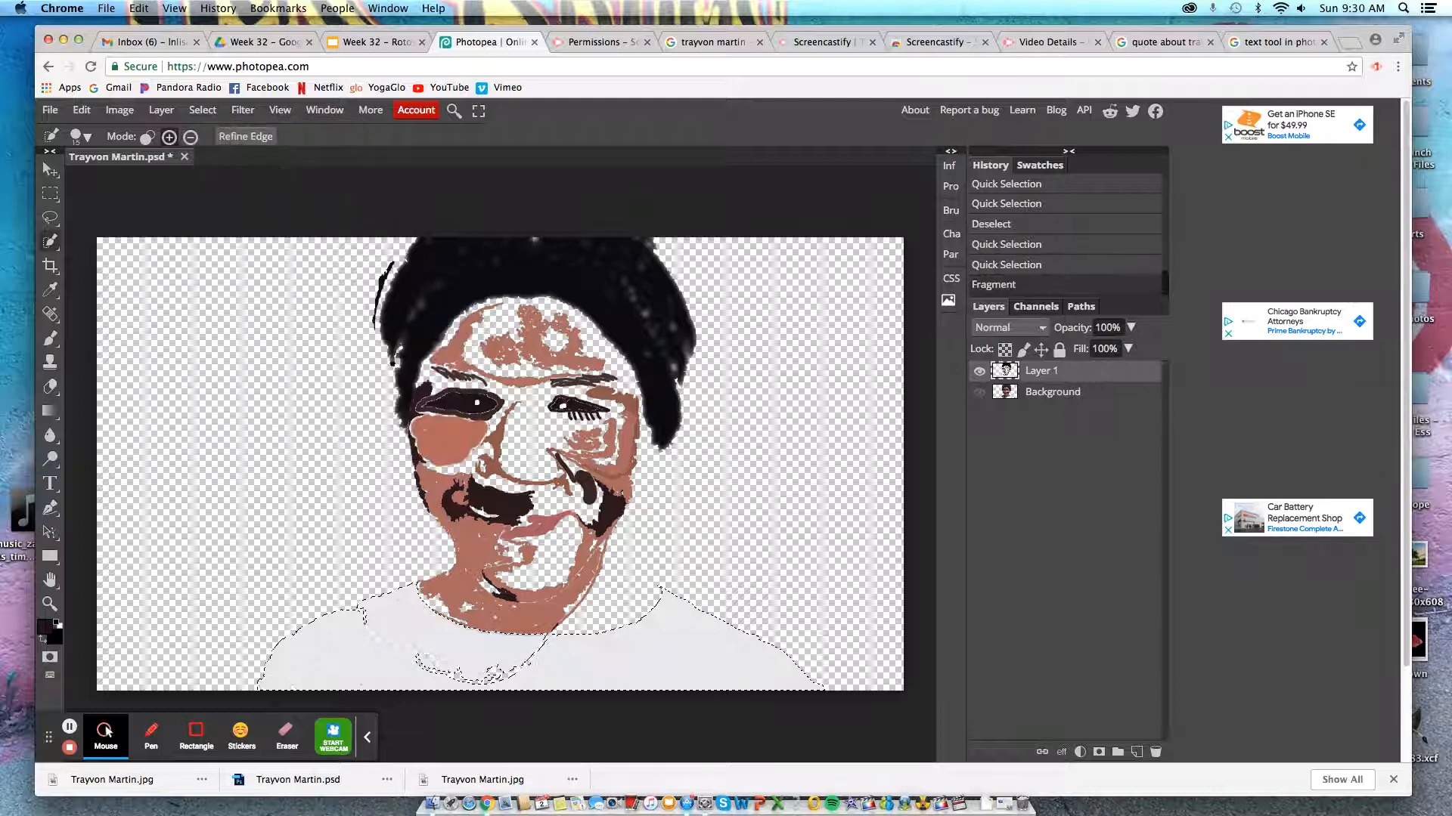
{"action": "key", "text": "super+z"}
- Try the Mosaic filter on the selected shirt with a 14 px cell size, and discard it
{"action": "left_click", "coordinate": [243, 111]}
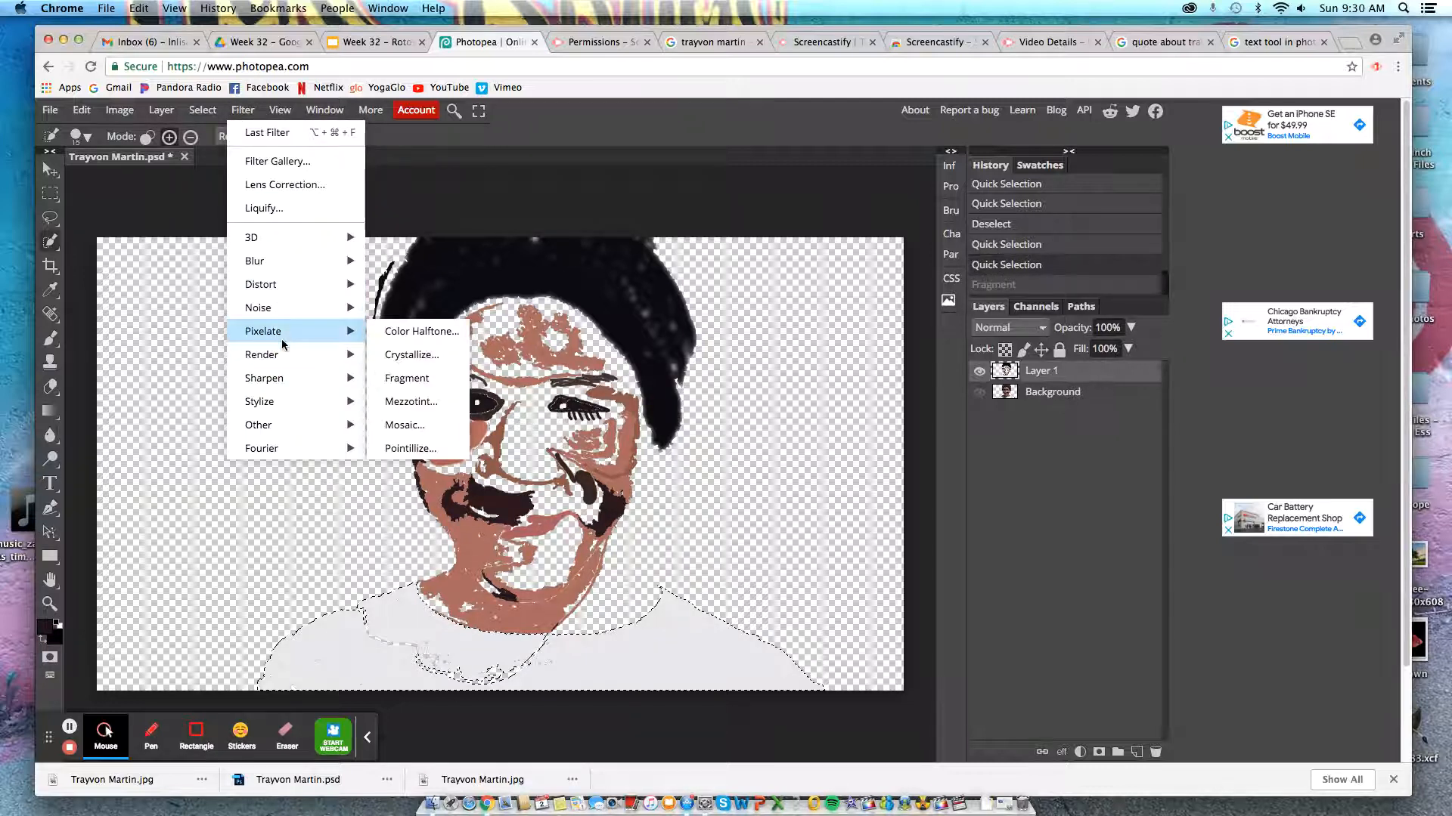
{"action": "mouse_move", "coordinate": [285, 356]}
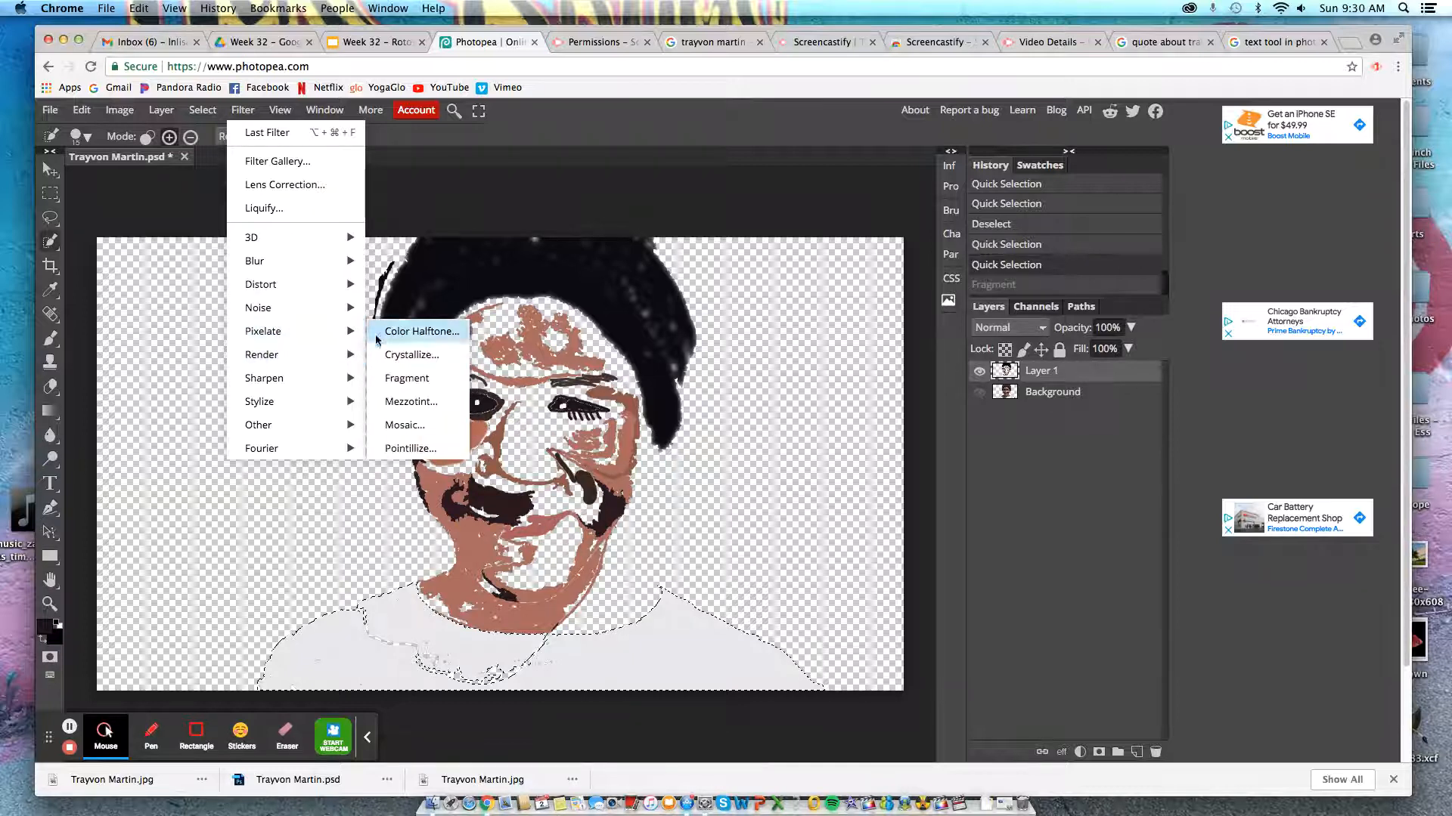
{"action": "left_click", "coordinate": [417, 425]}
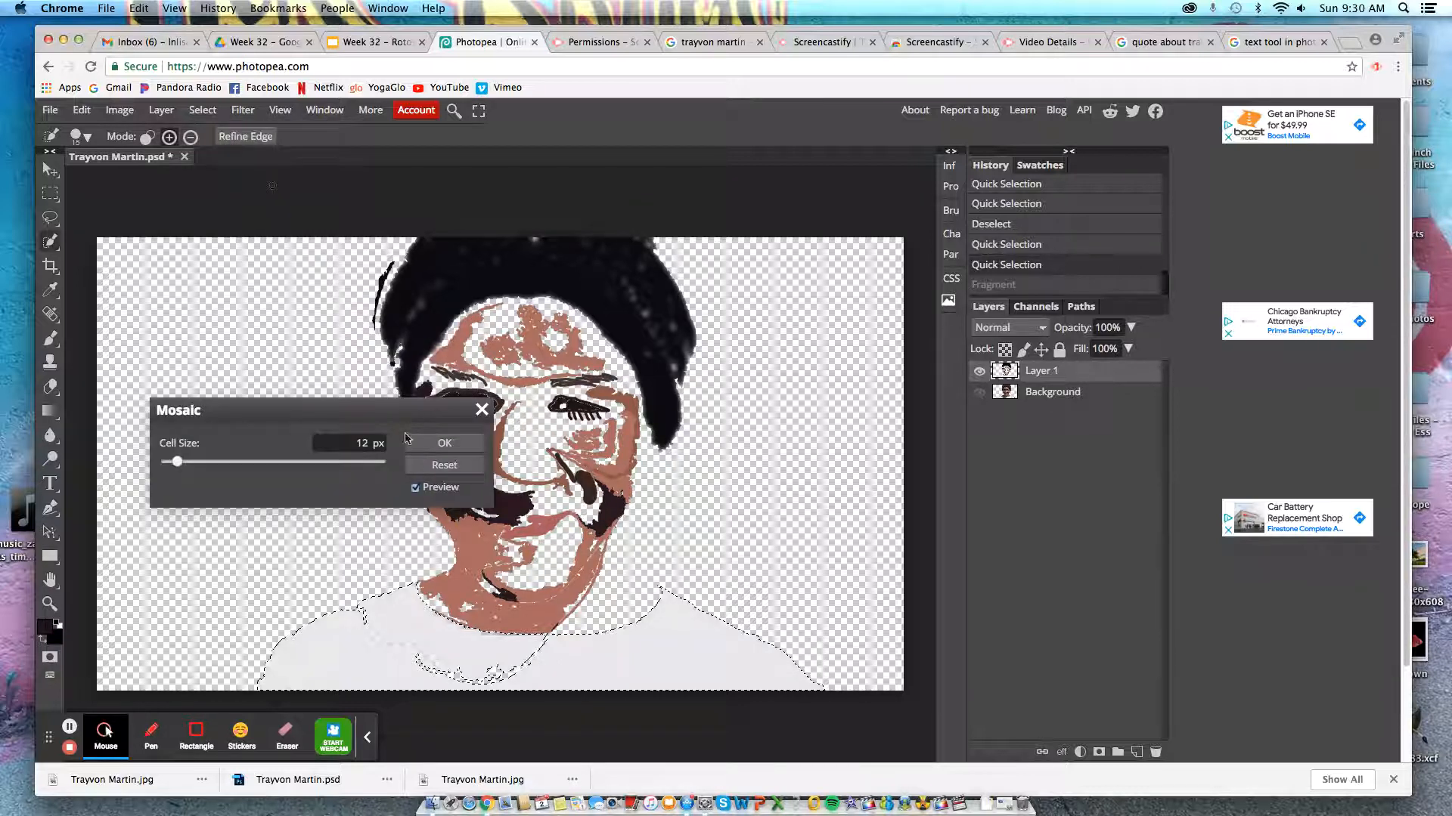
{"action": "mouse_move", "coordinate": [175, 464]}
{"action": "left_mouse_down"}
{"action": "mouse_move", "coordinate": [238, 465]}
{"action": "mouse_move", "coordinate": [178, 463]}
{"action": "left_mouse_up"}
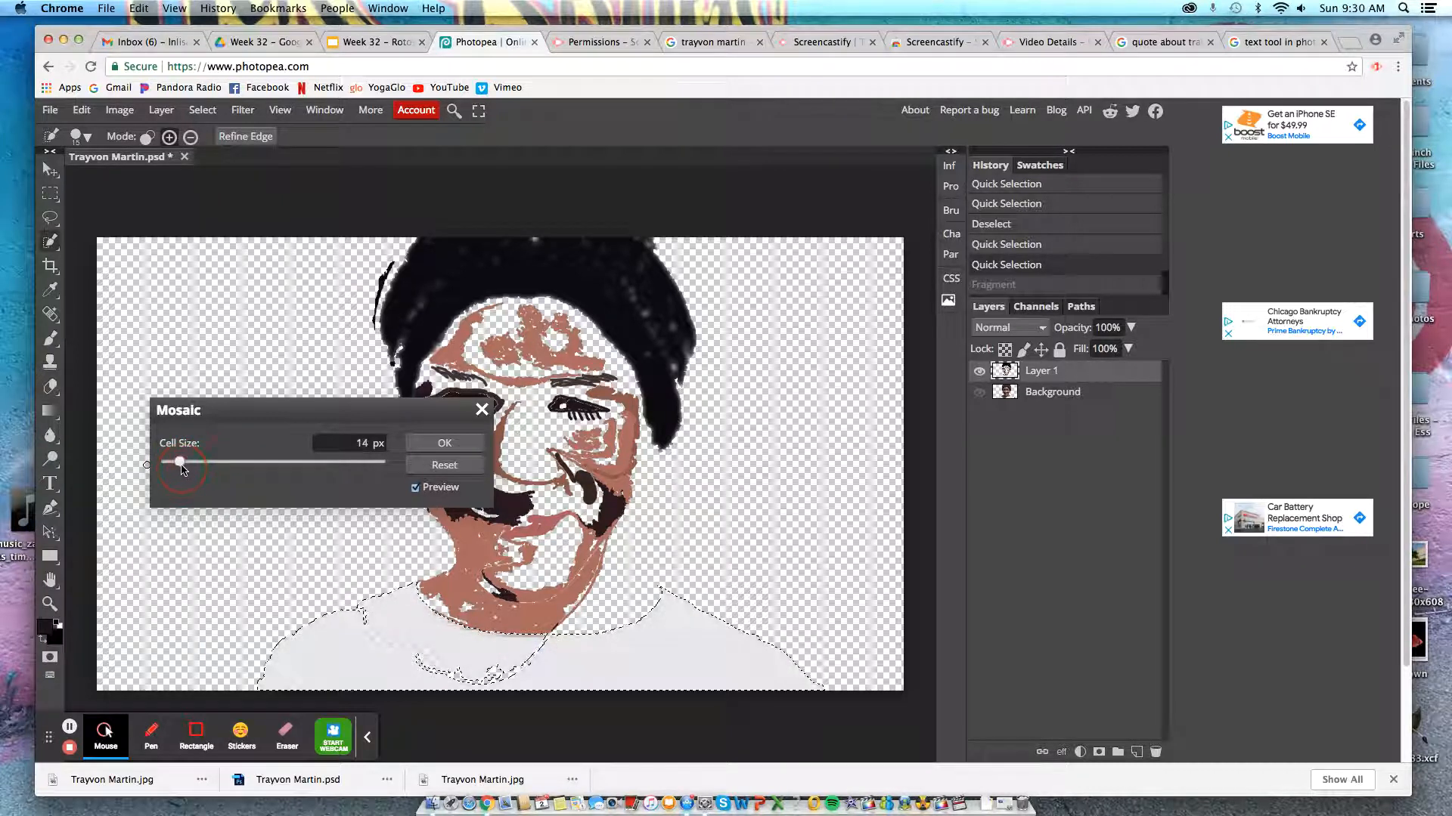
{"action": "left_click", "coordinate": [481, 410]}
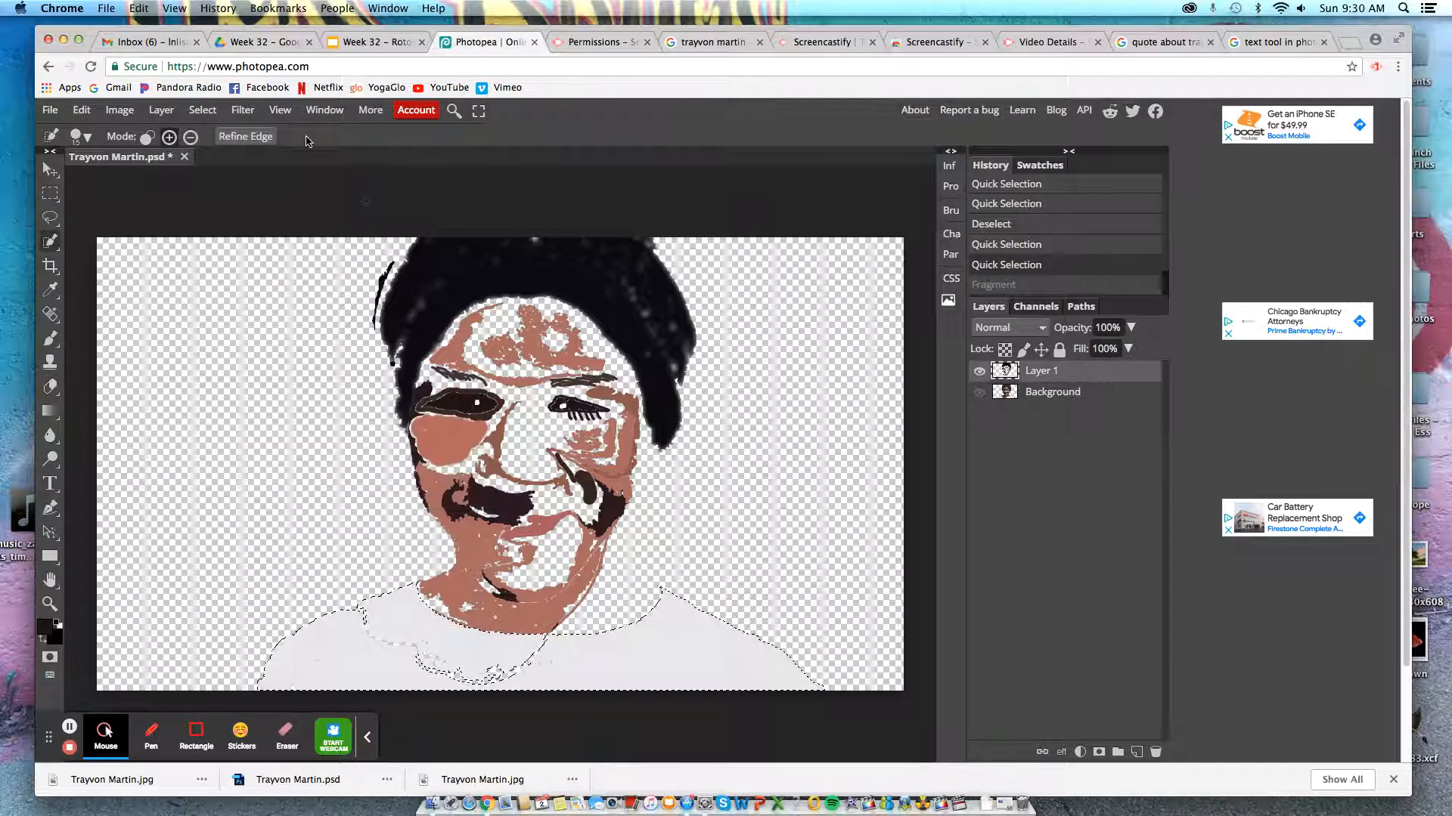
- Apply a Gaussian Blur with a 5.3 px radius to the selected shirt
{"action": "left_click", "coordinate": [243, 110]}
{"action": "mouse_move", "coordinate": [293, 309]}
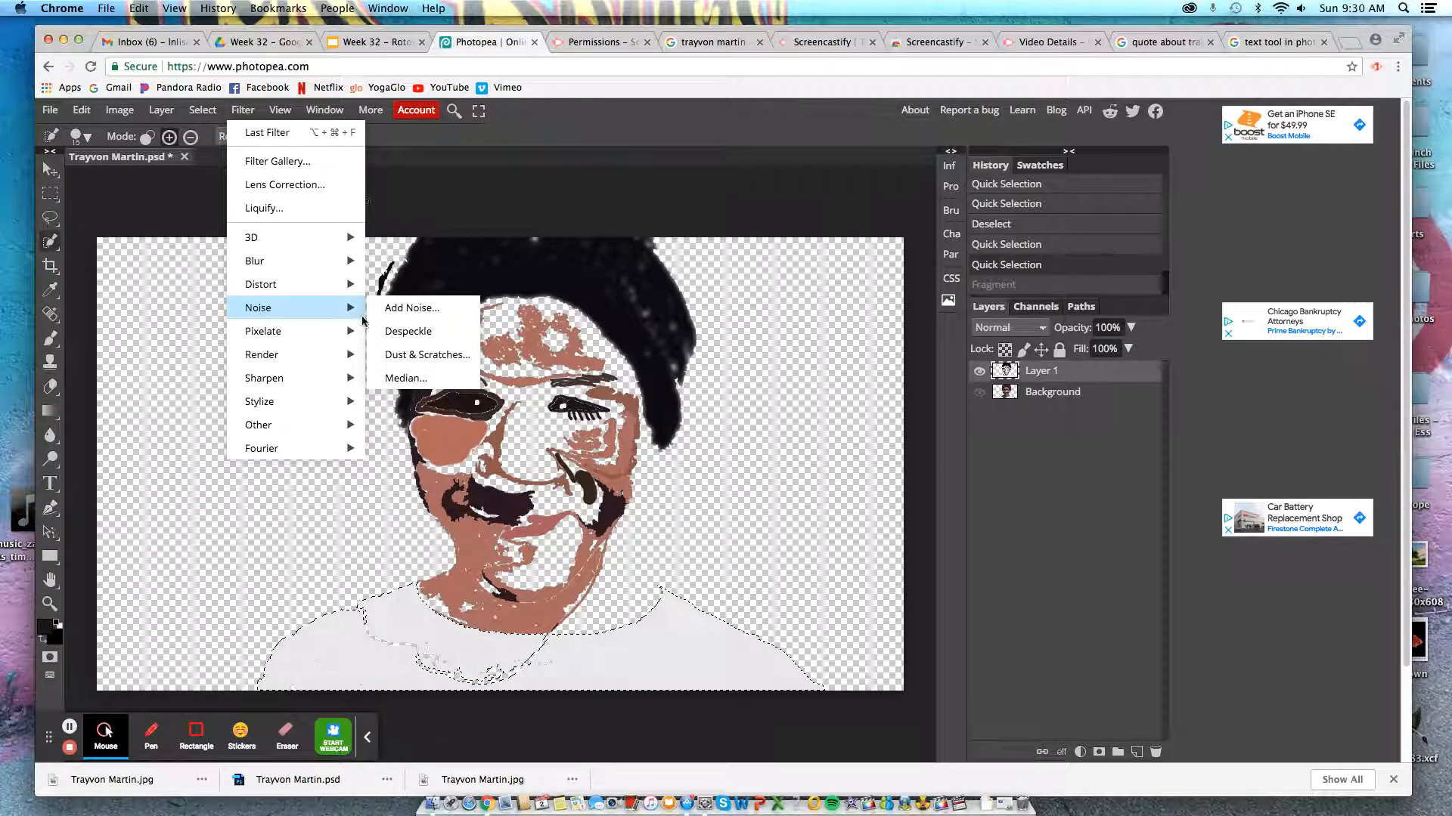
{"action": "mouse_move", "coordinate": [327, 284]}
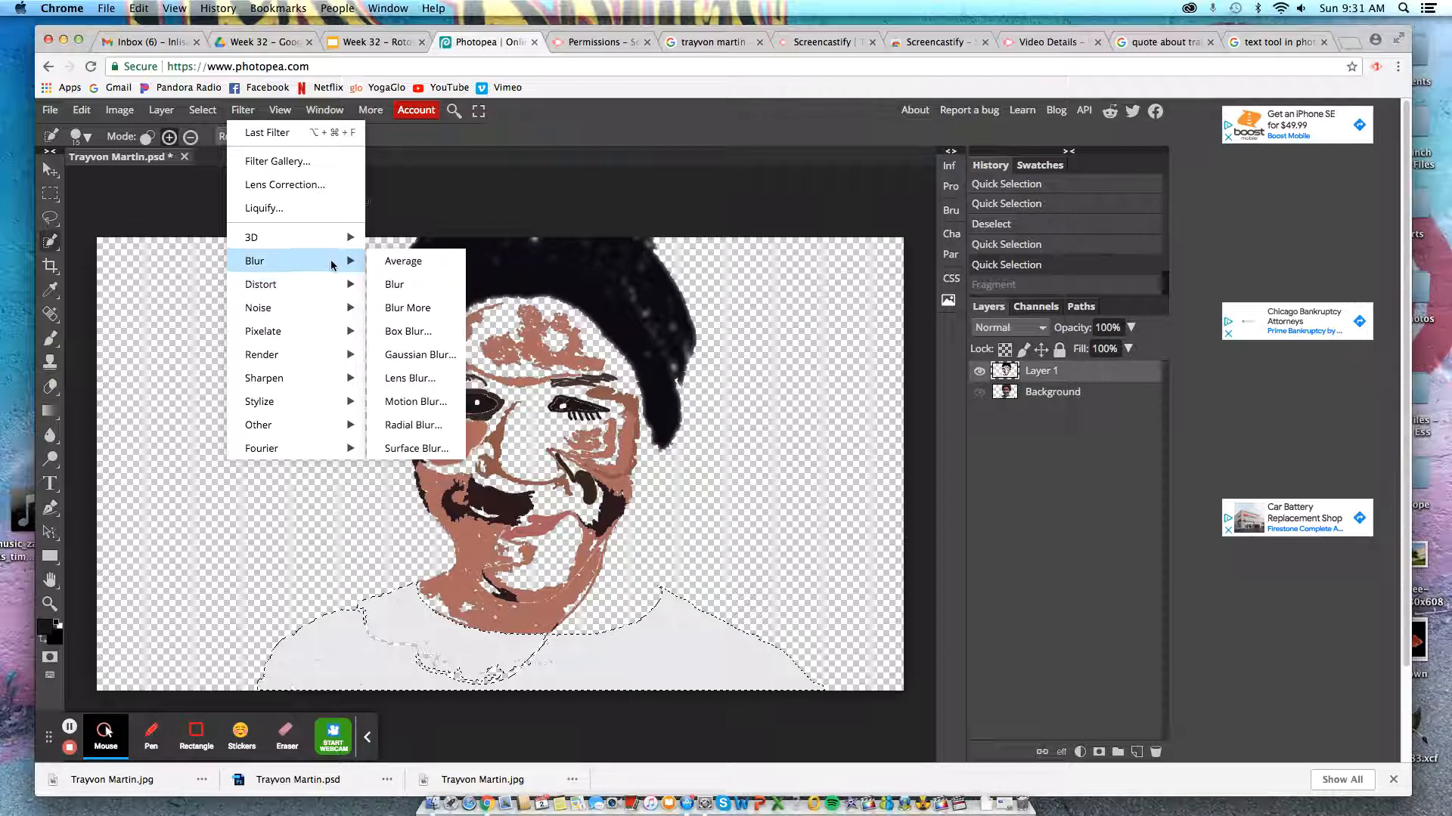
{"action": "left_click", "coordinate": [418, 363]}
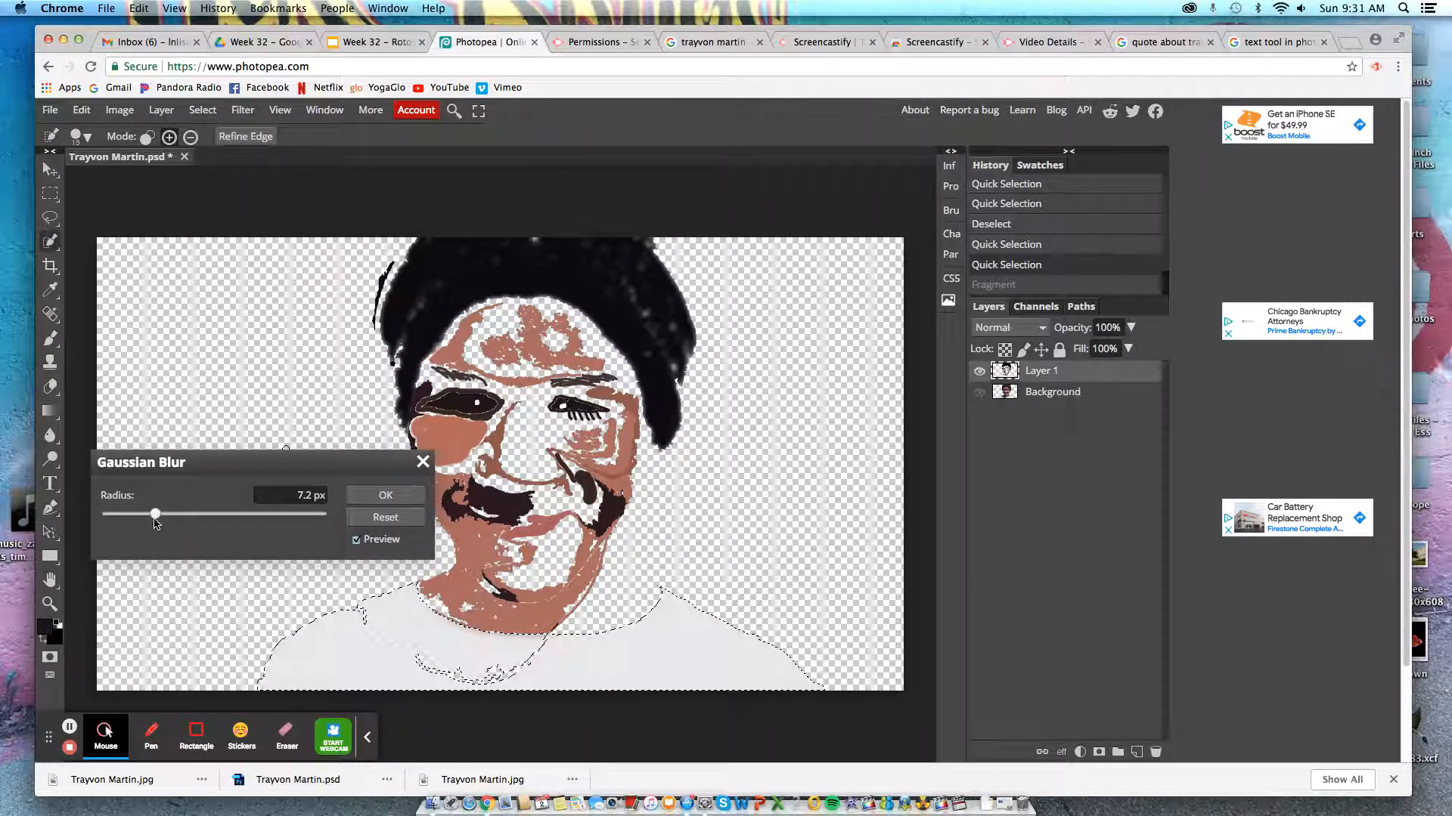
{"action": "mouse_move", "coordinate": [161, 519]}
{"action": "left_mouse_down"}
{"action": "mouse_move", "coordinate": [184, 520]}
{"action": "mouse_move", "coordinate": [151, 520]}
{"action": "left_mouse_up"}
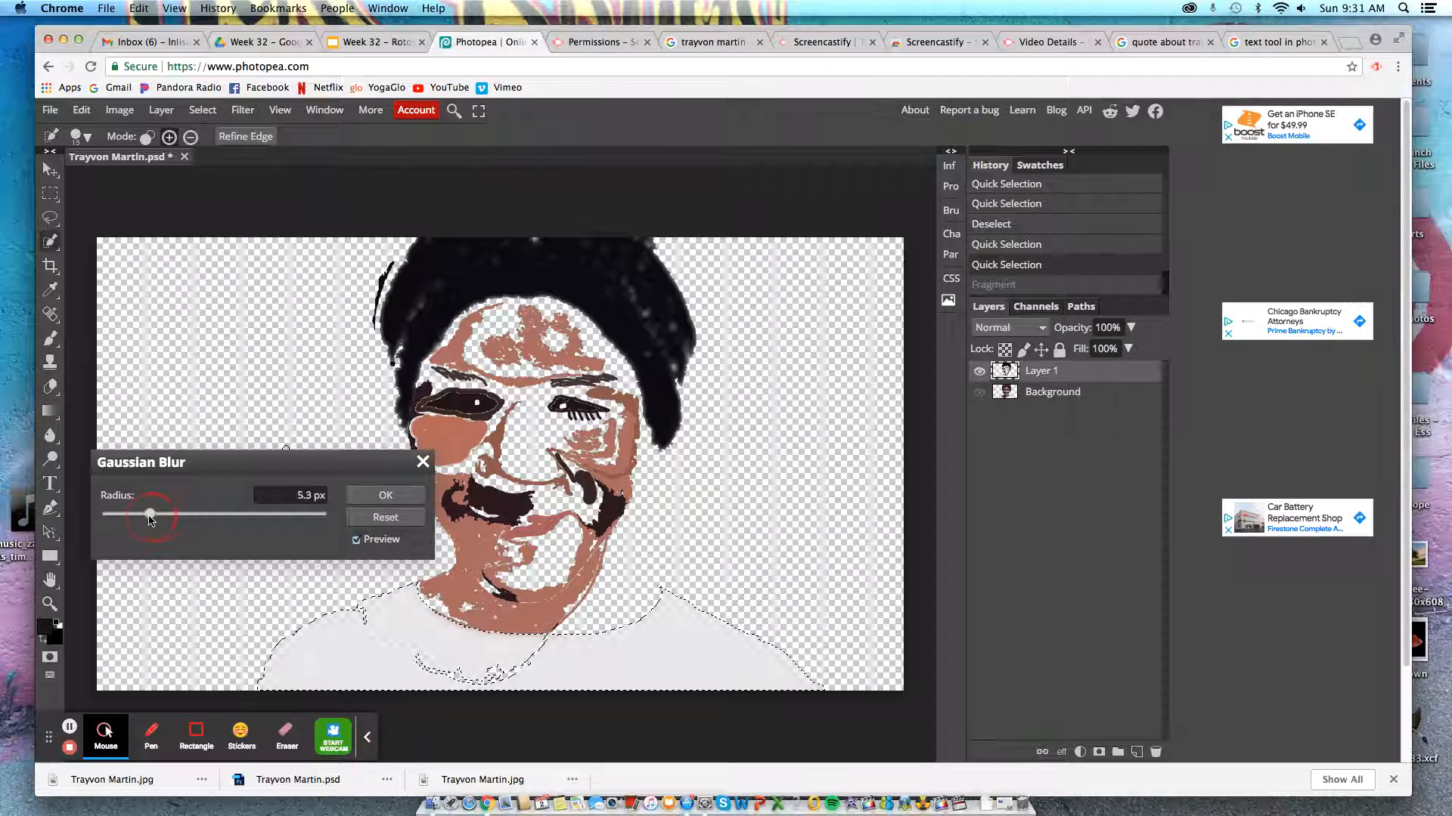
{"action": "left_click", "coordinate": [385, 496]}
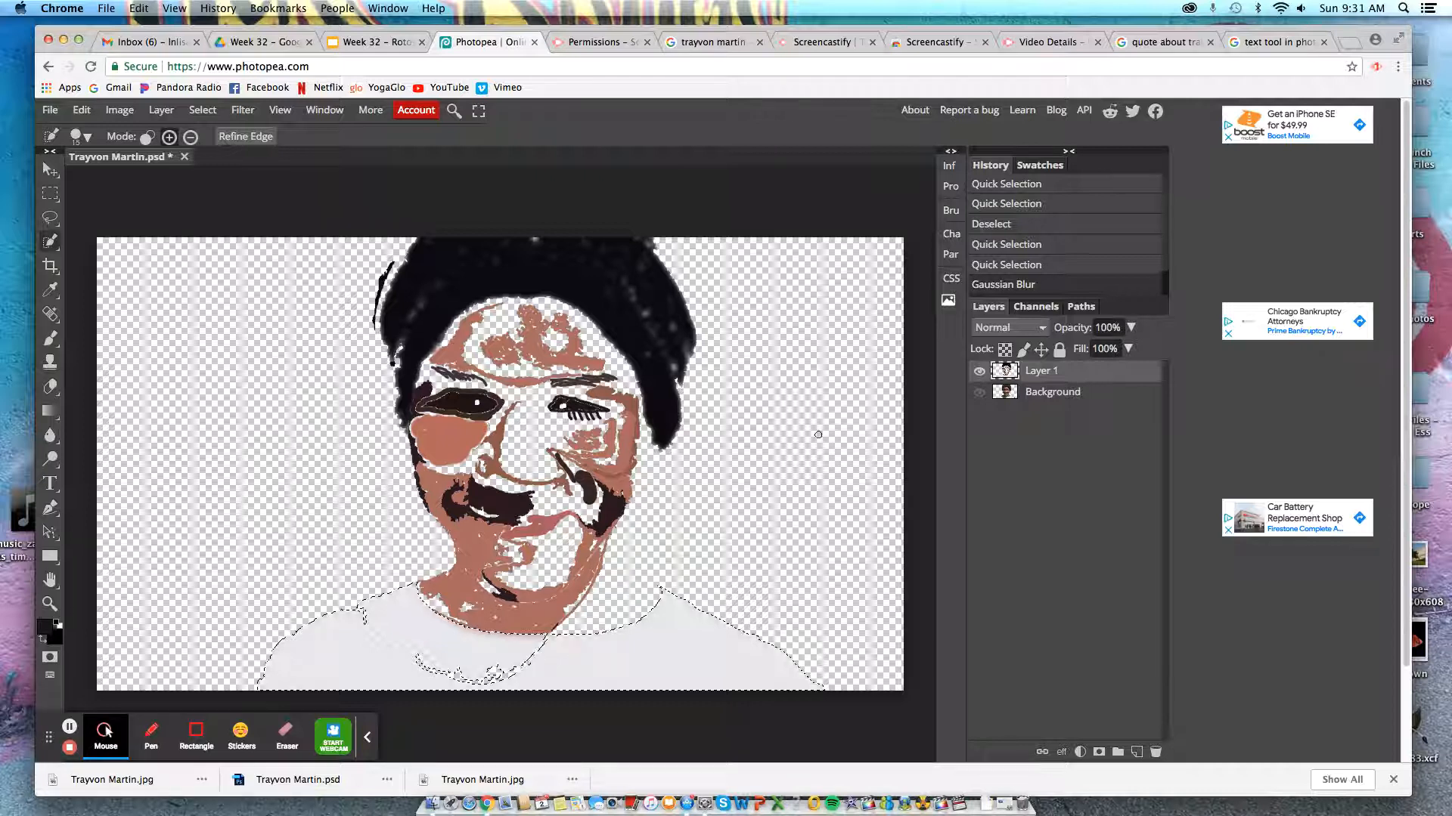
- Show the Background photo layer and add a new empty layer directly above it
{"action": "left_click", "coordinate": [980, 392]}
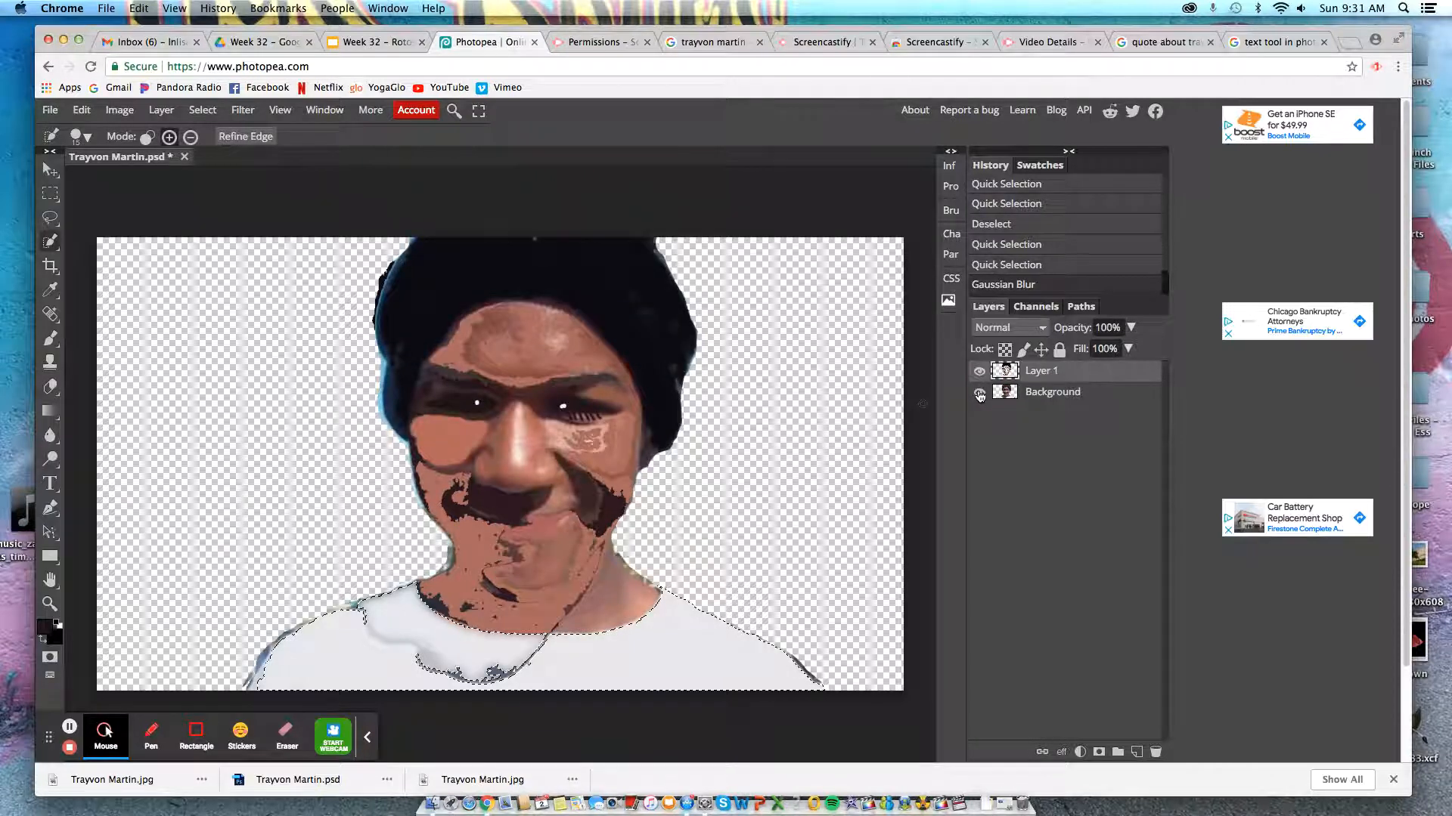
{"action": "left_click", "coordinate": [1036, 394]}
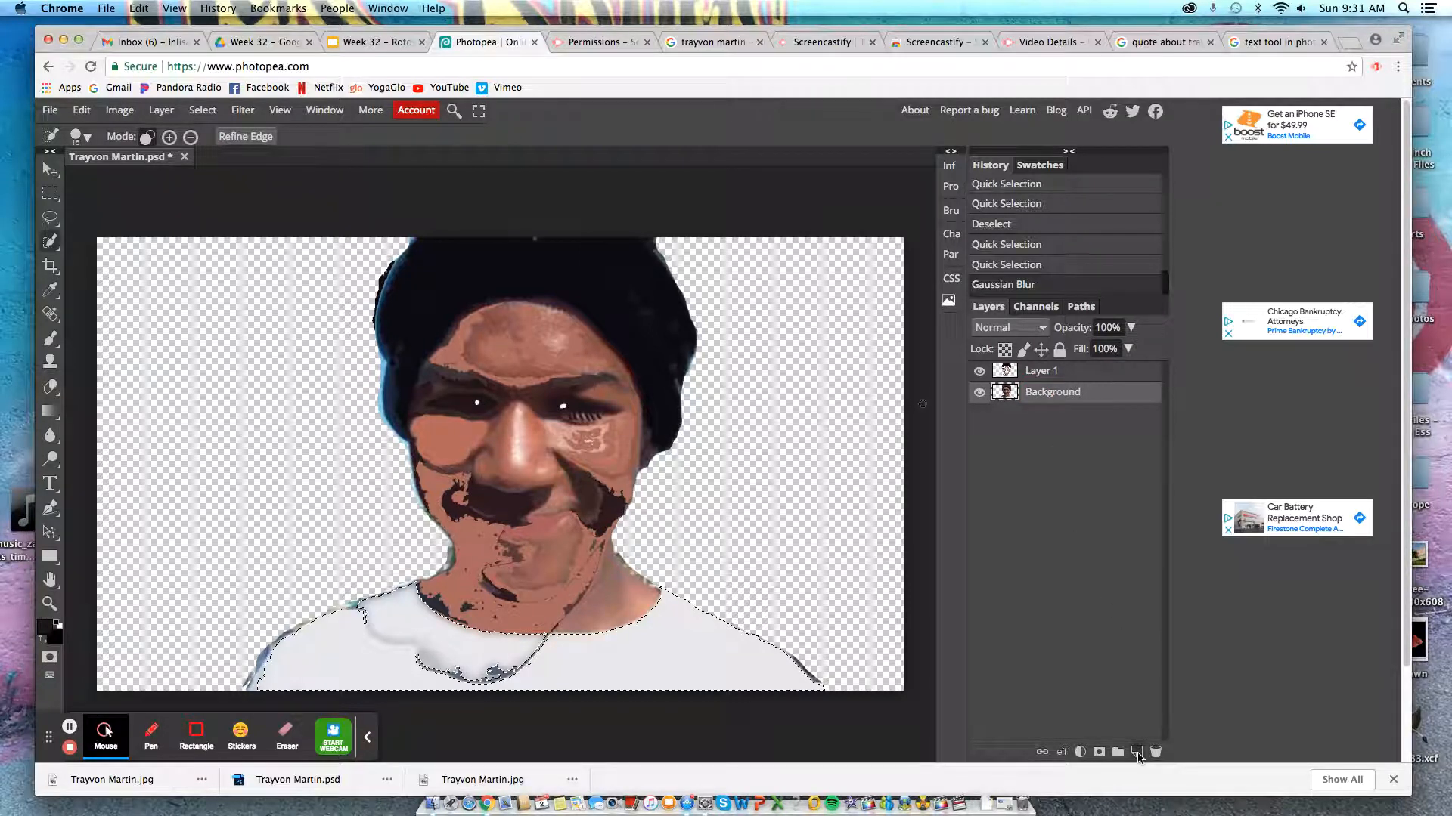
{"action": "left_click", "coordinate": [1137, 753]}
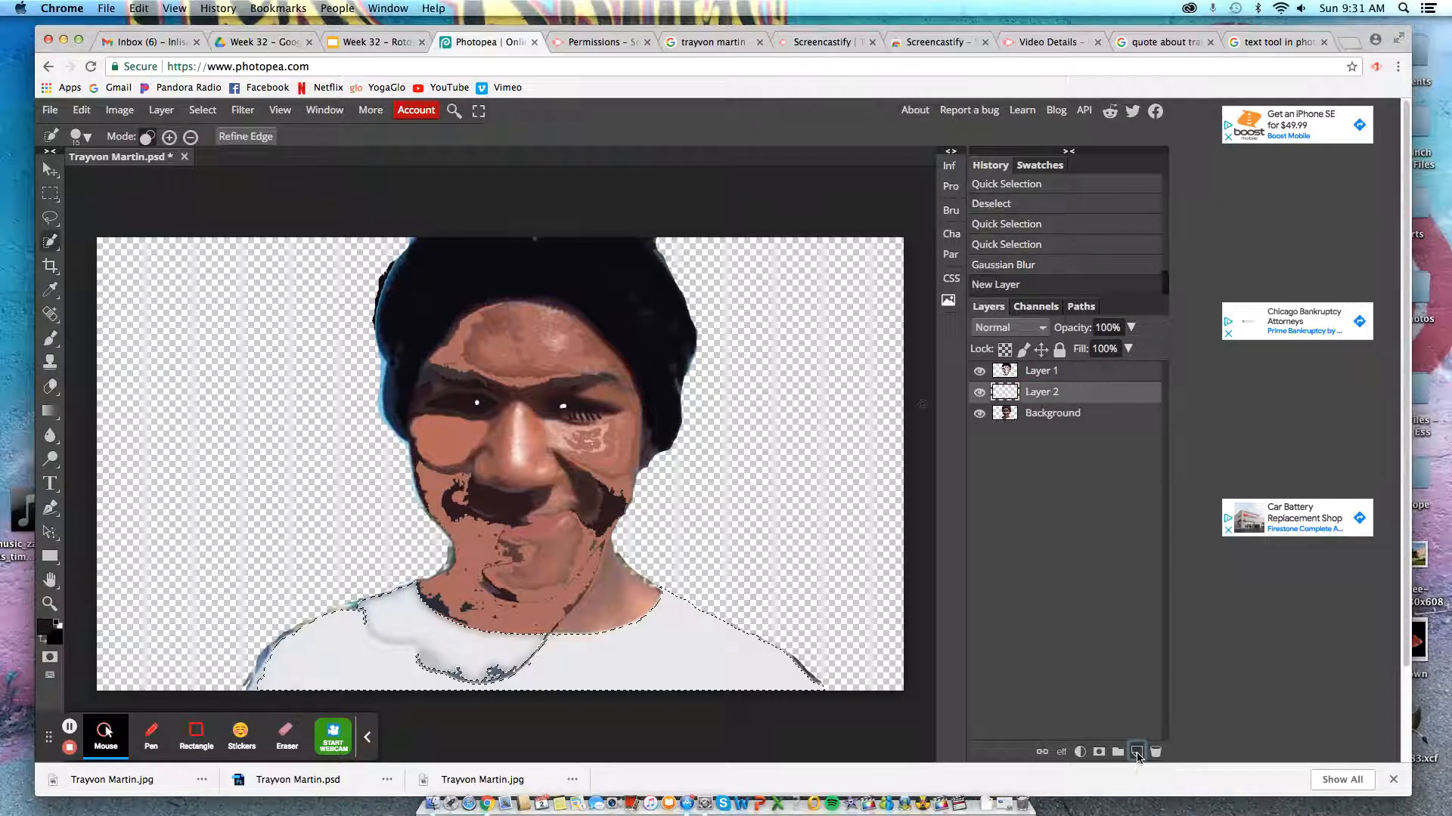
- Try swapping the stacking order of the new empty layer and Layer 1, and restore the original order
{"action": "left_click", "coordinate": [203, 112]}
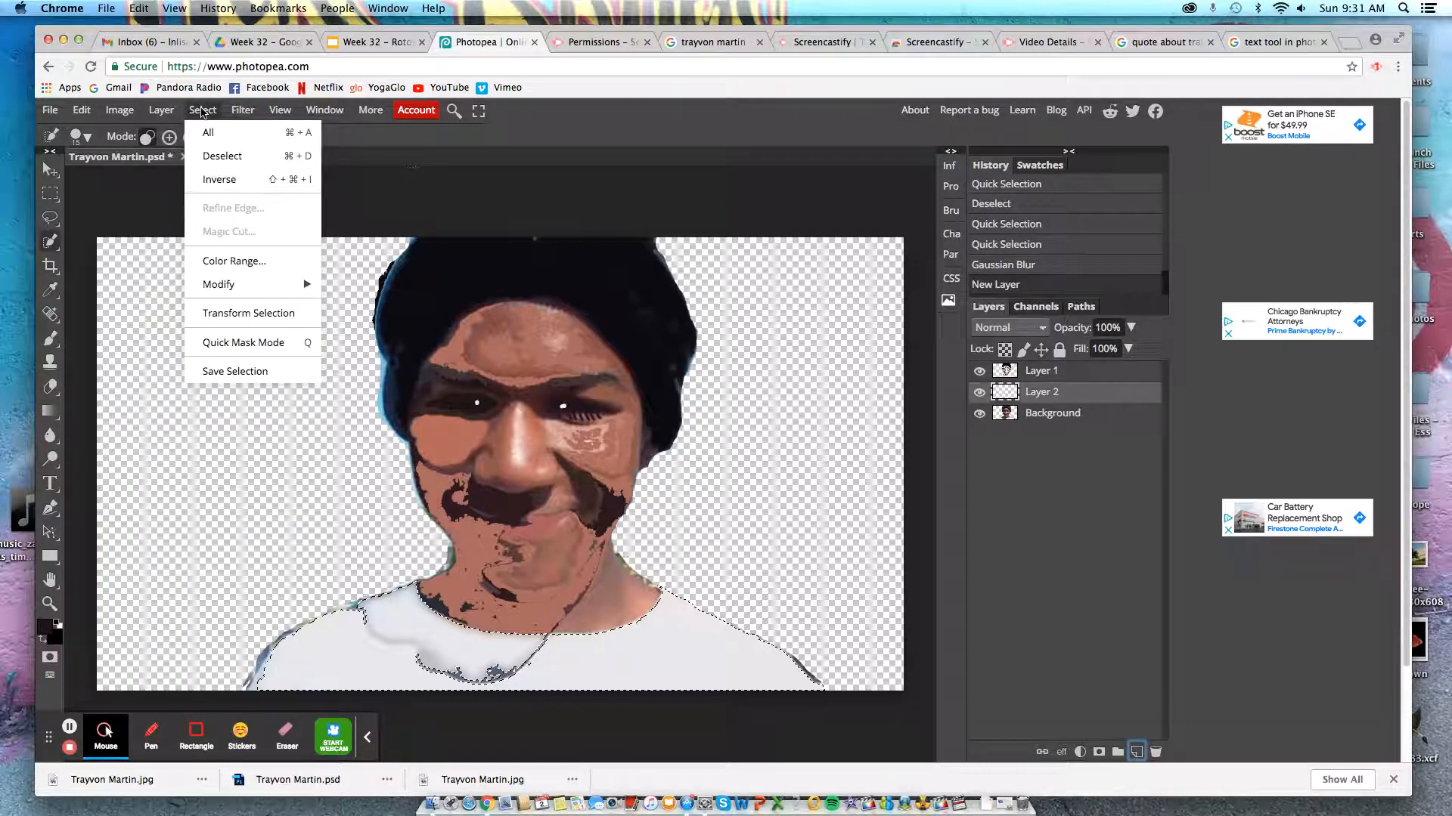
{"action": "mouse_move", "coordinate": [160, 121]}
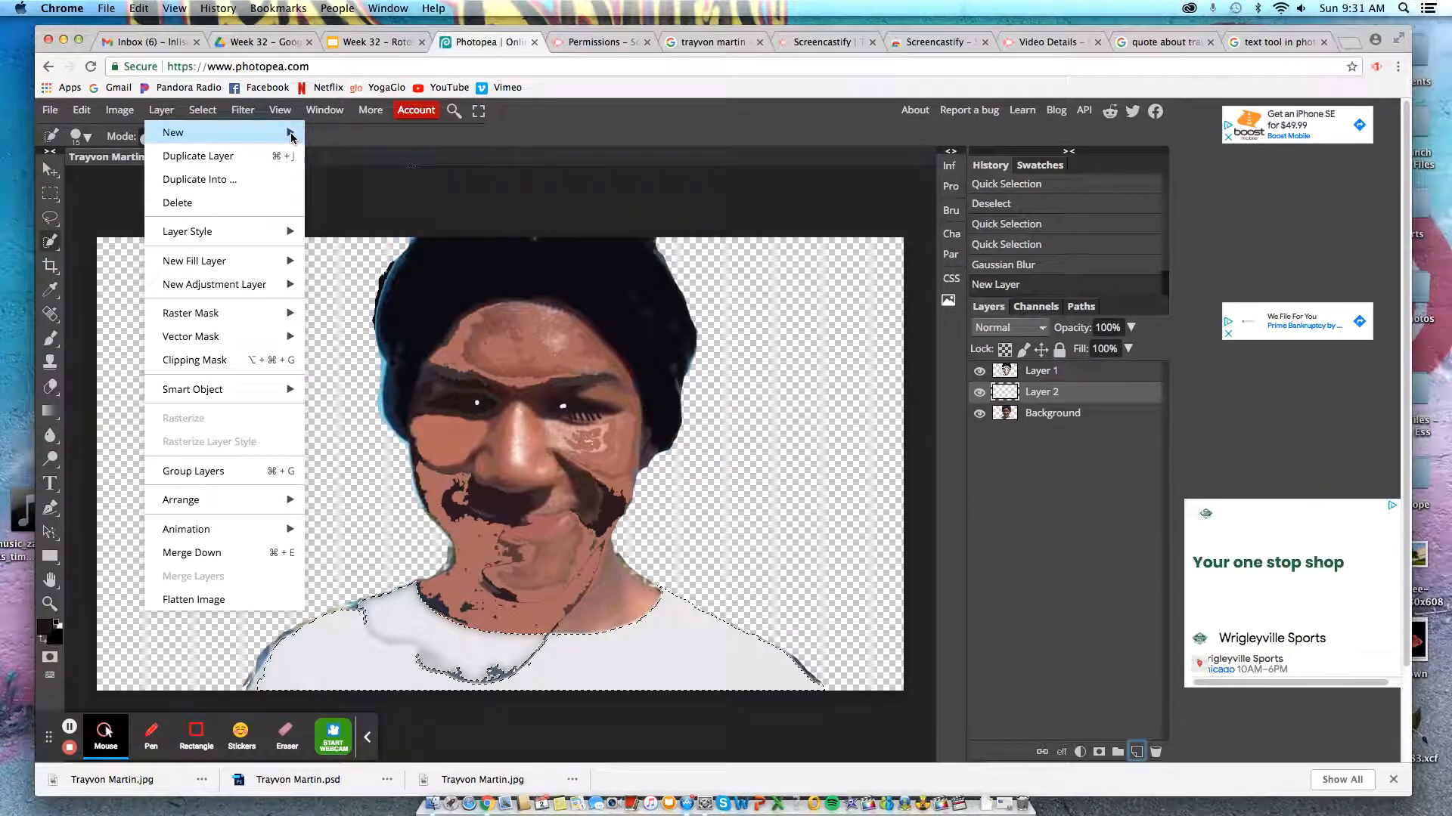
{"action": "mouse_move", "coordinate": [291, 137]}
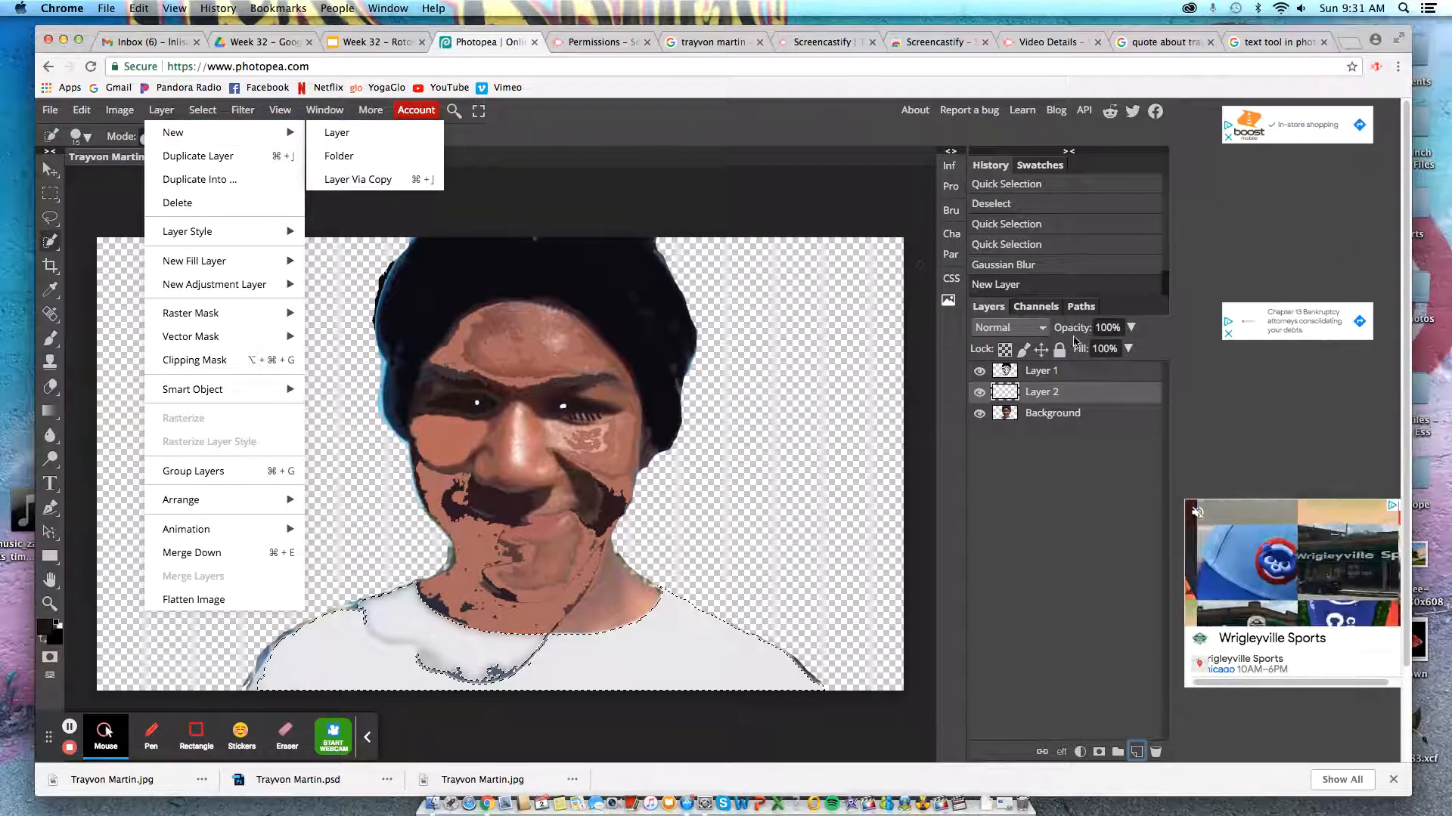
{"action": "left_click", "coordinate": [1041, 397]}
{"action": "left_click_drag", "start_coordinate": [1038, 370], "coordinate": [1031, 404]}
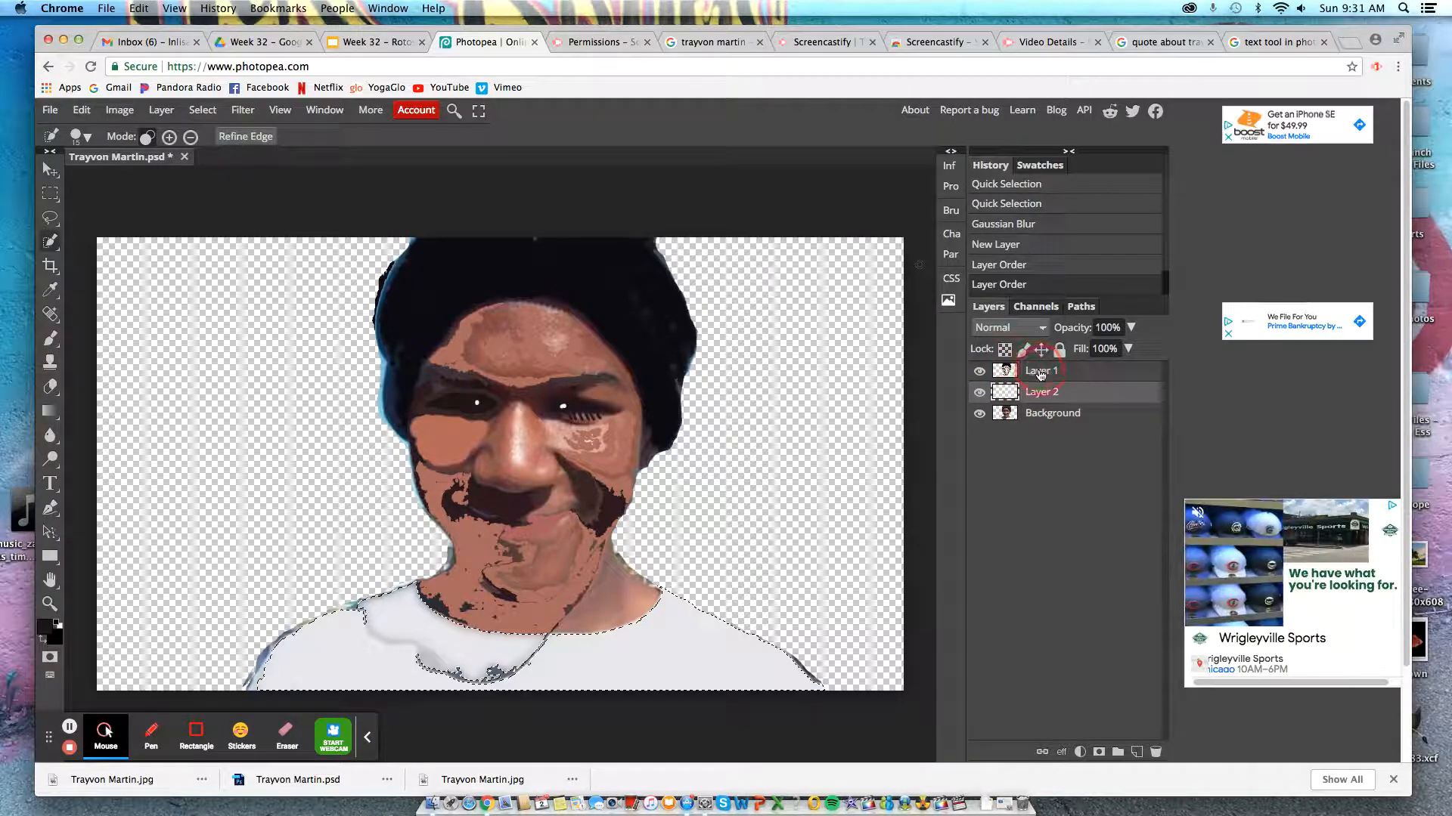
- Rename Layer 1 as sketch and the empty layer beneath it as background1
{"action": "left_click", "coordinate": [1040, 372]}
{"action": "double_click", "coordinate": [1039, 372]}
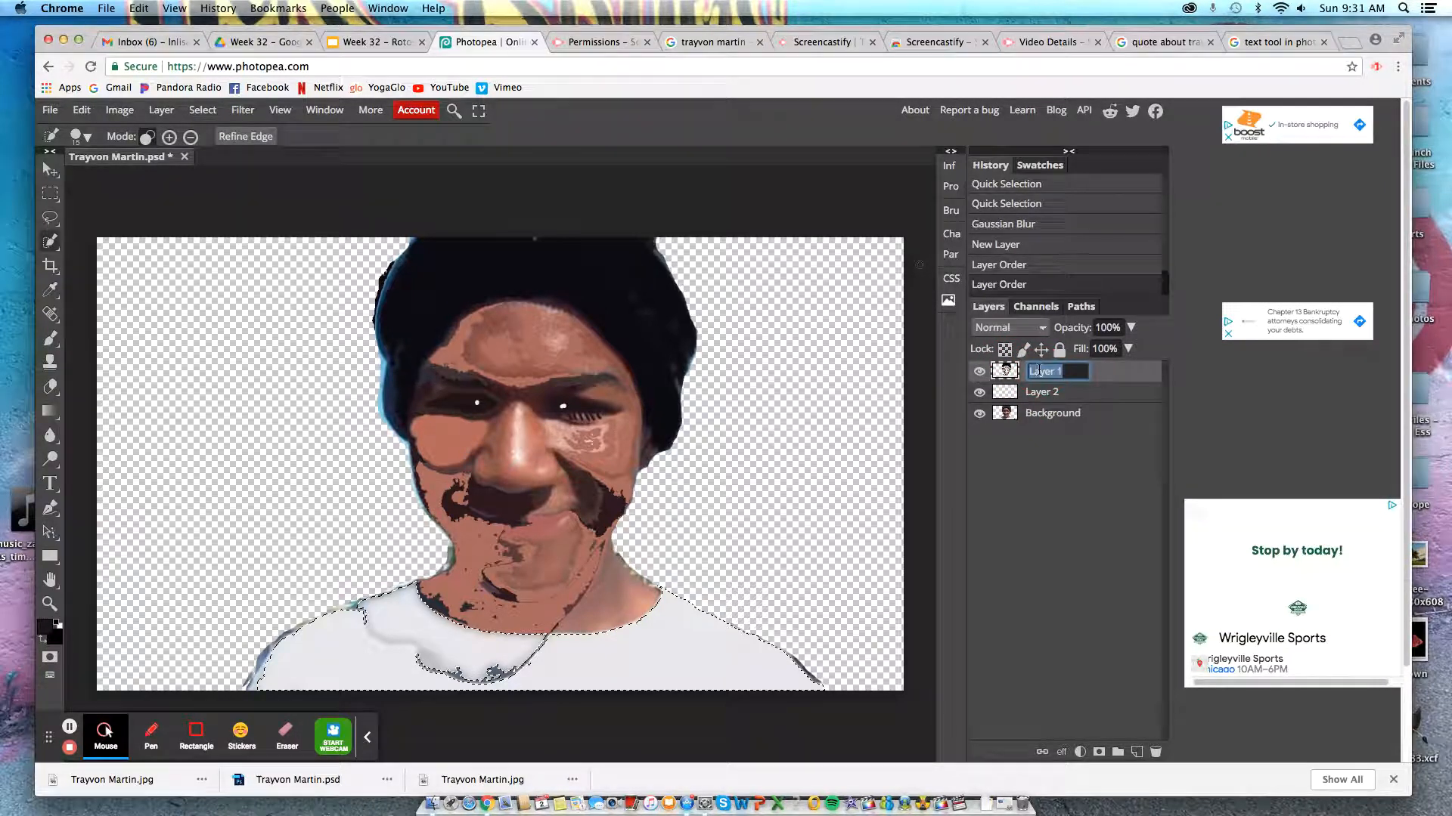
{"action": "type", "text": "sketch"}
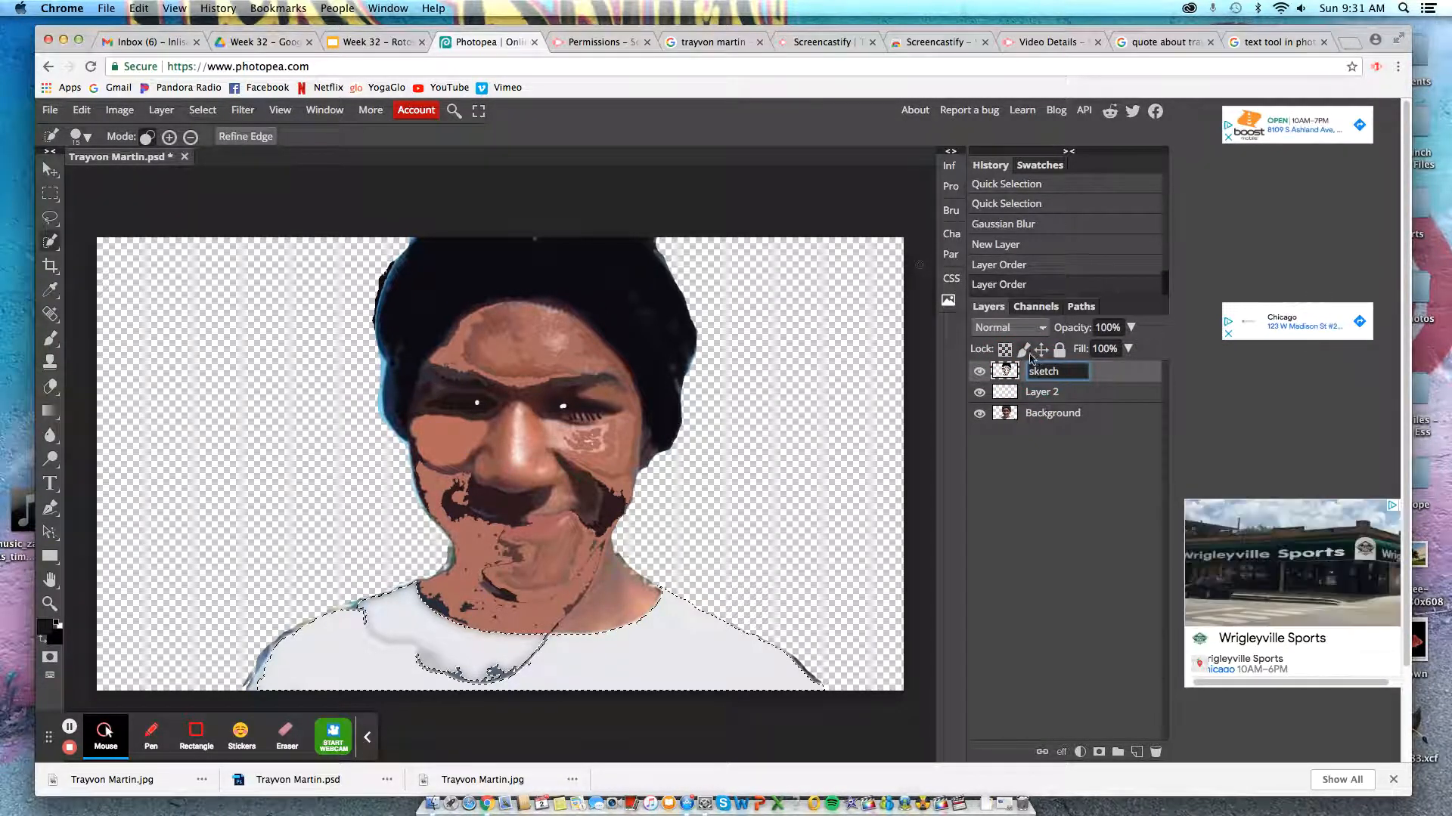
{"action": "key", "text": "Return"}
{"action": "double_click", "coordinate": [1045, 393]}
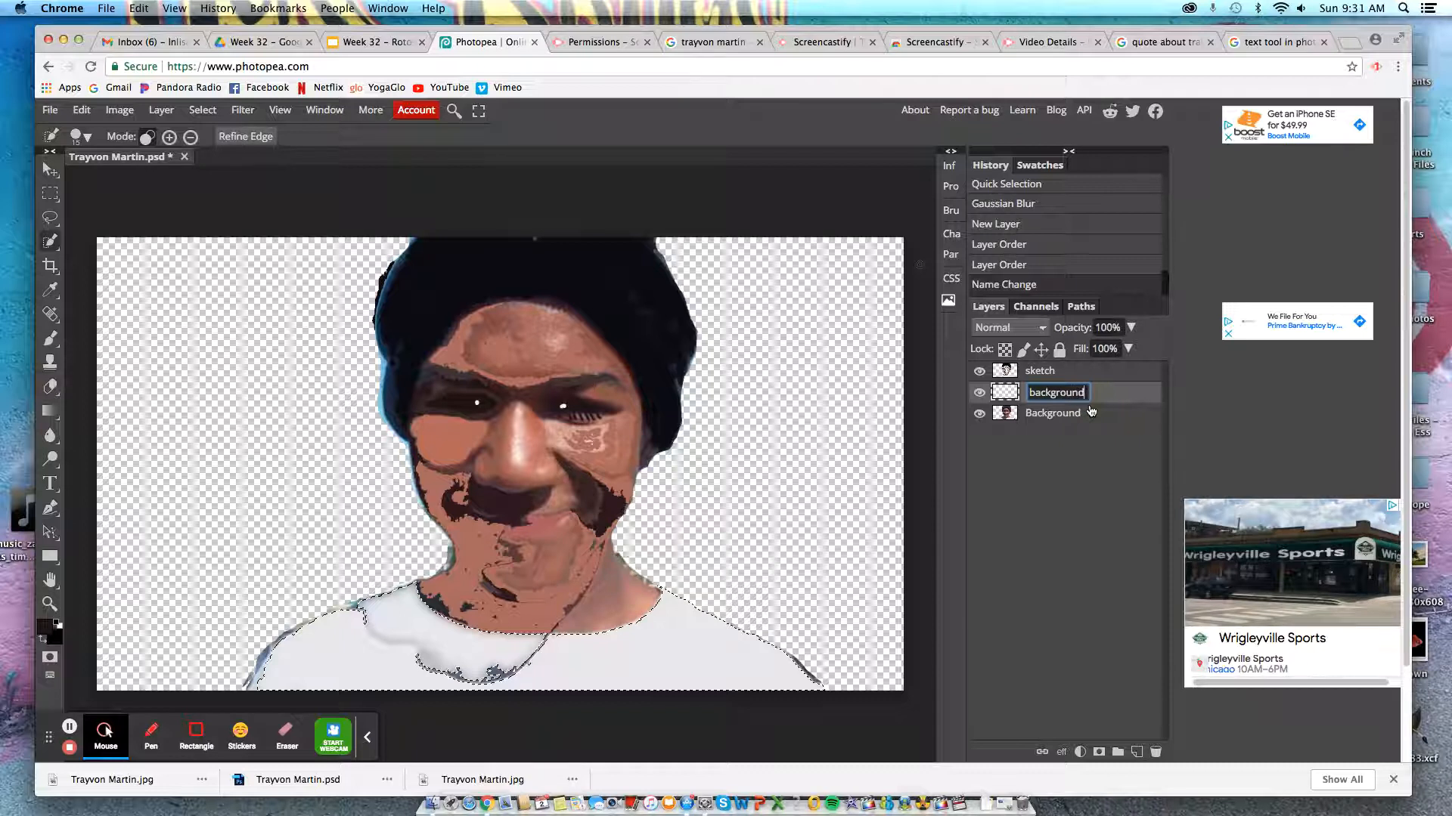
{"action": "type", "text": "background1"}
{"action": "left_click", "coordinate": [1063, 414]}
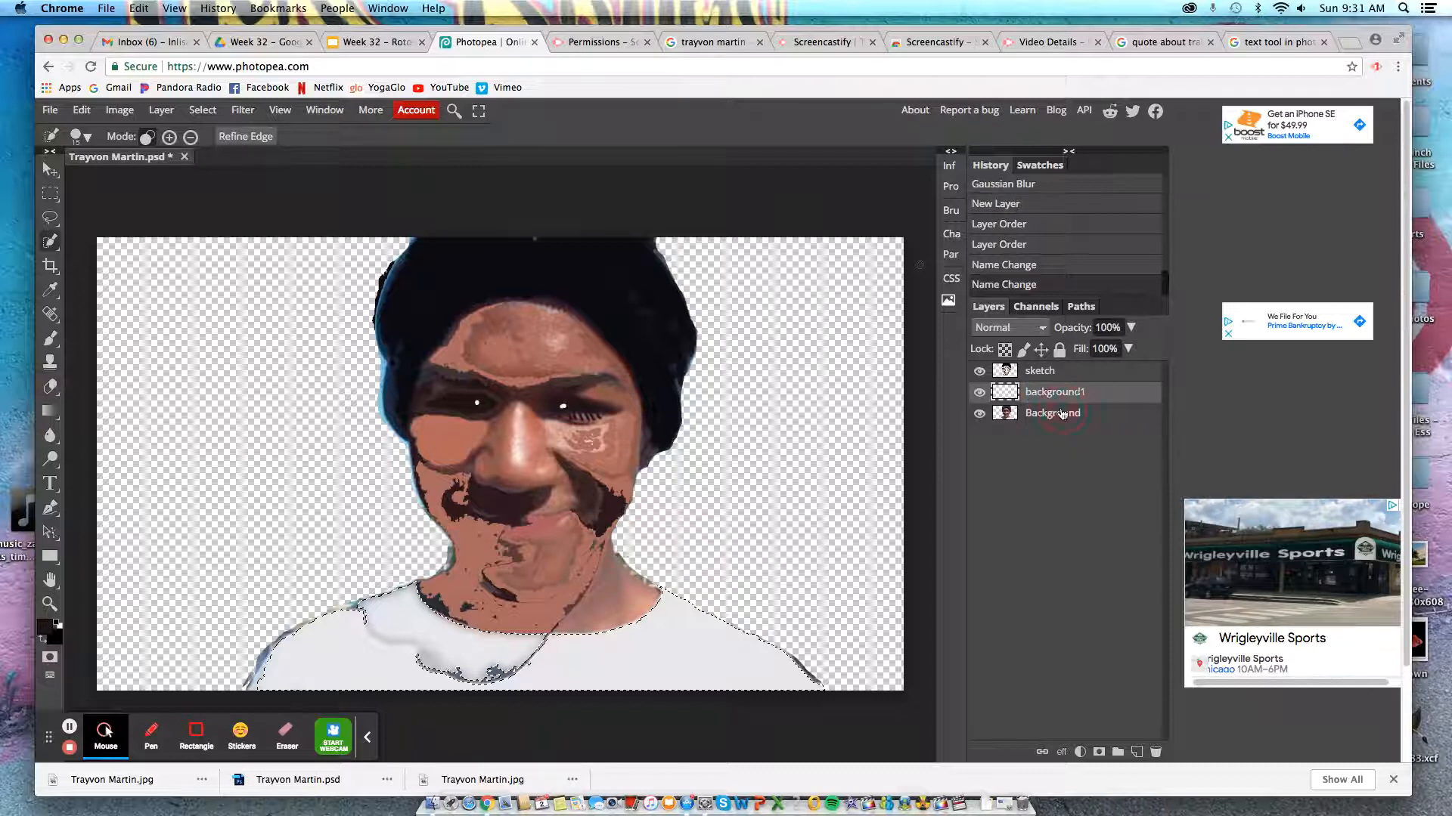
- Rename the original Background layer as photo
{"action": "double_click", "coordinate": [1057, 414]}
{"action": "type", "text": "P"}
{"action": "key", "text": "Return"}
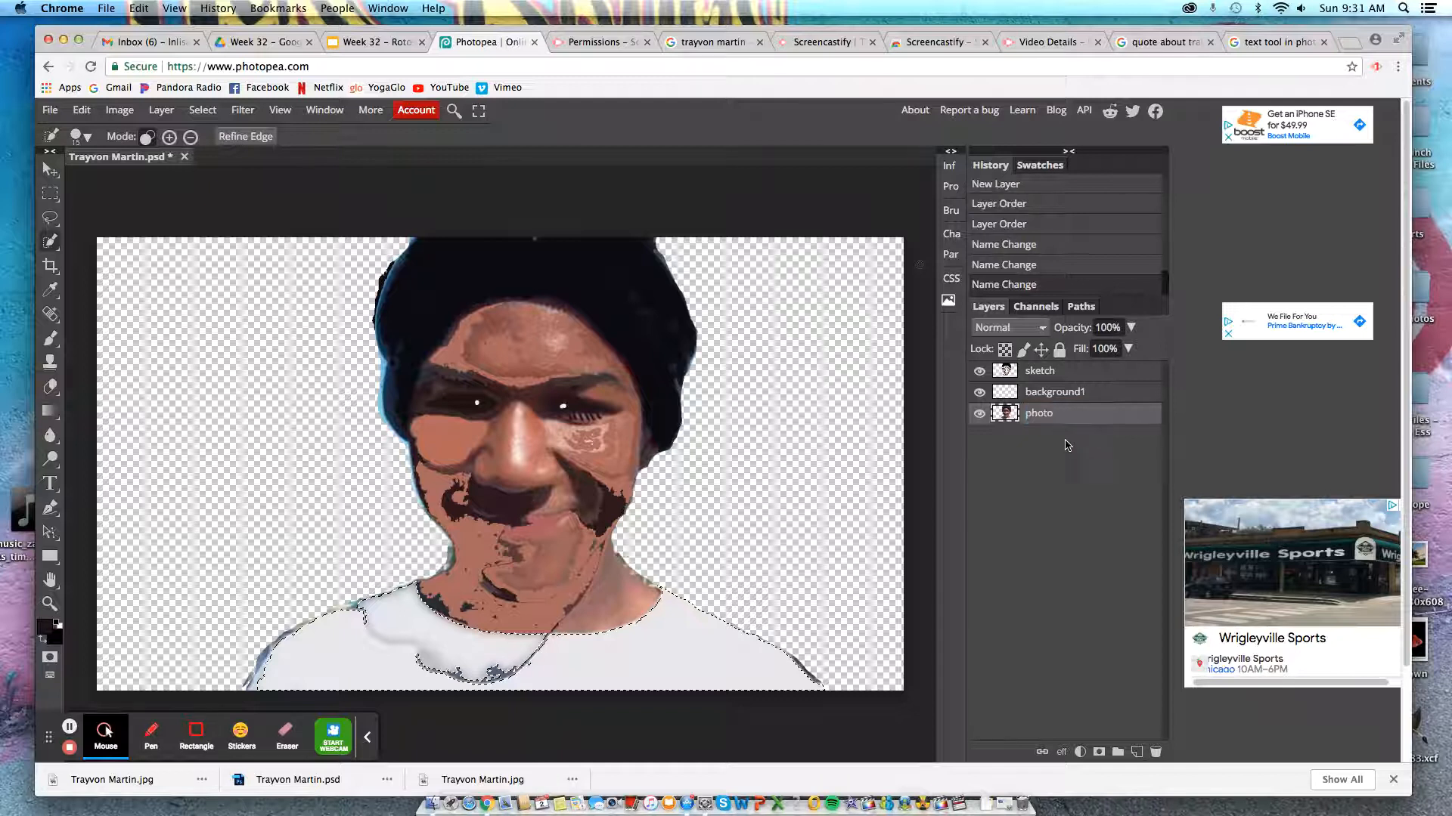
- Rename the empty middle layer as background, without the number
{"action": "left_click", "coordinate": [1063, 402]}
{"action": "double_click", "coordinate": [1062, 395]}
{"action": "left_click", "coordinate": [1086, 392]}
{"action": "key", "text": "BackSpace"}
{"action": "left_click", "coordinate": [1098, 463]}
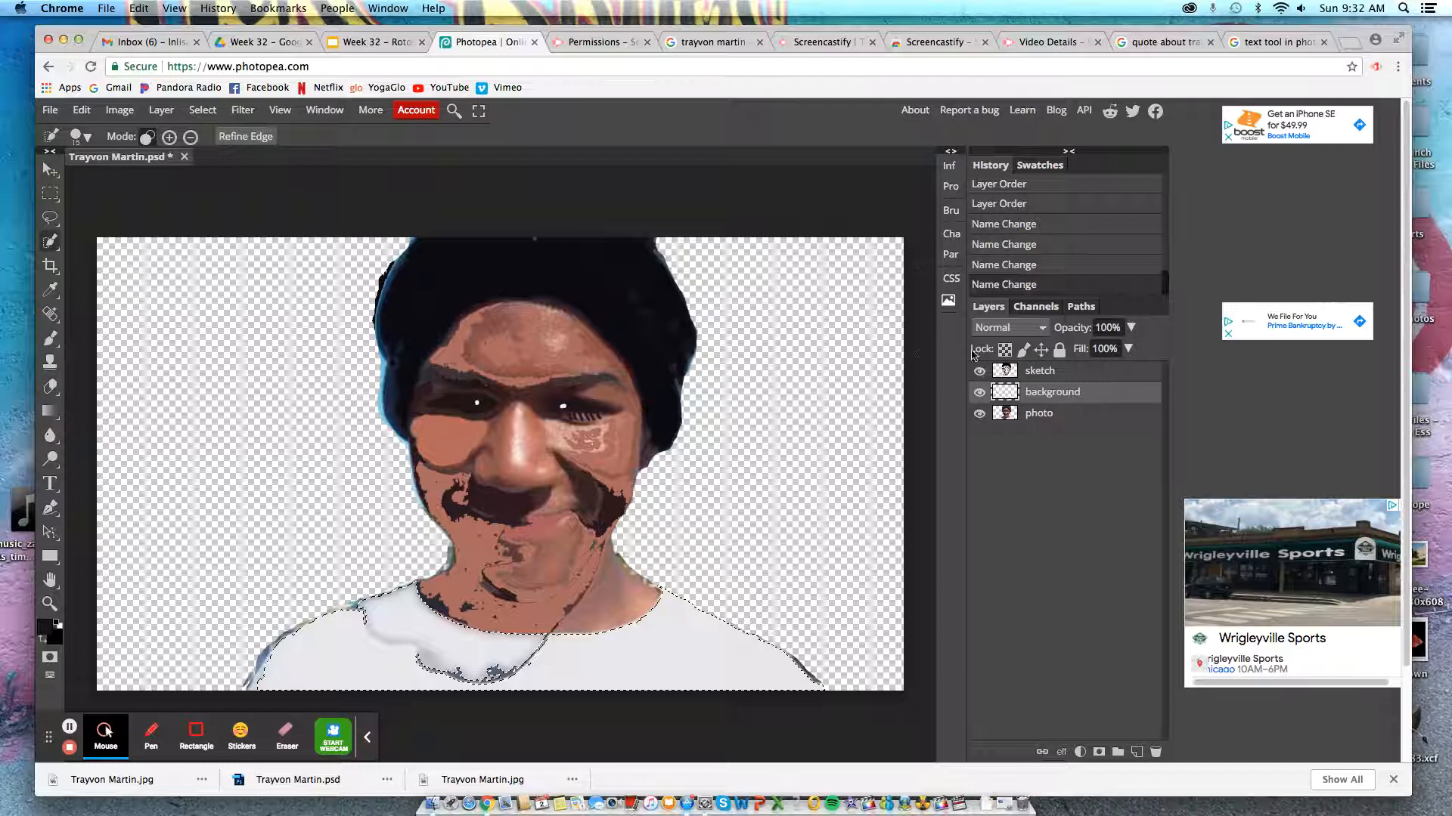
- Target the background layer with the Paint Bucket tool and set the foreground colour to purple
{"action": "left_click", "coordinate": [1038, 375]}
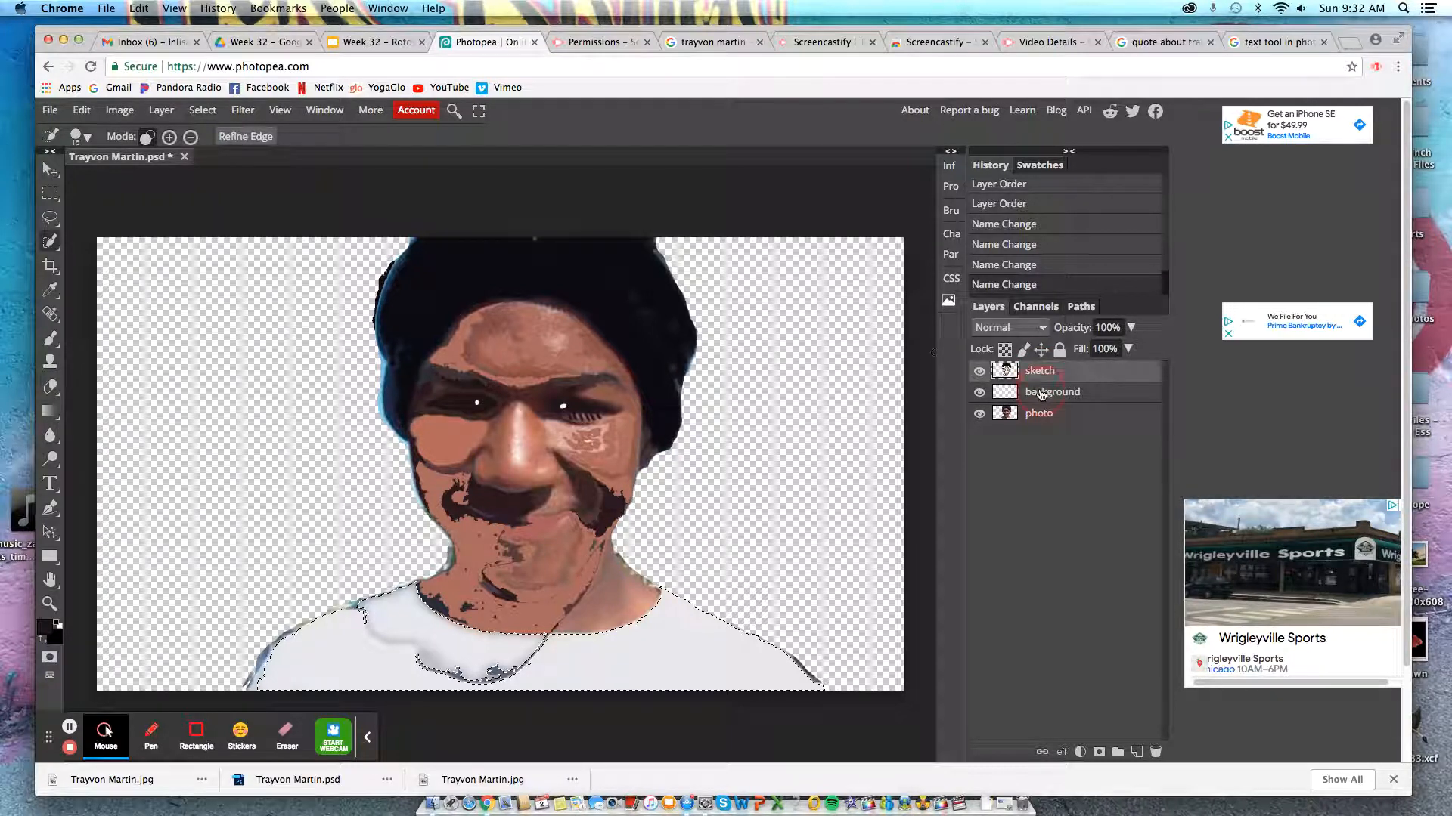
{"action": "left_click", "coordinate": [1042, 395]}
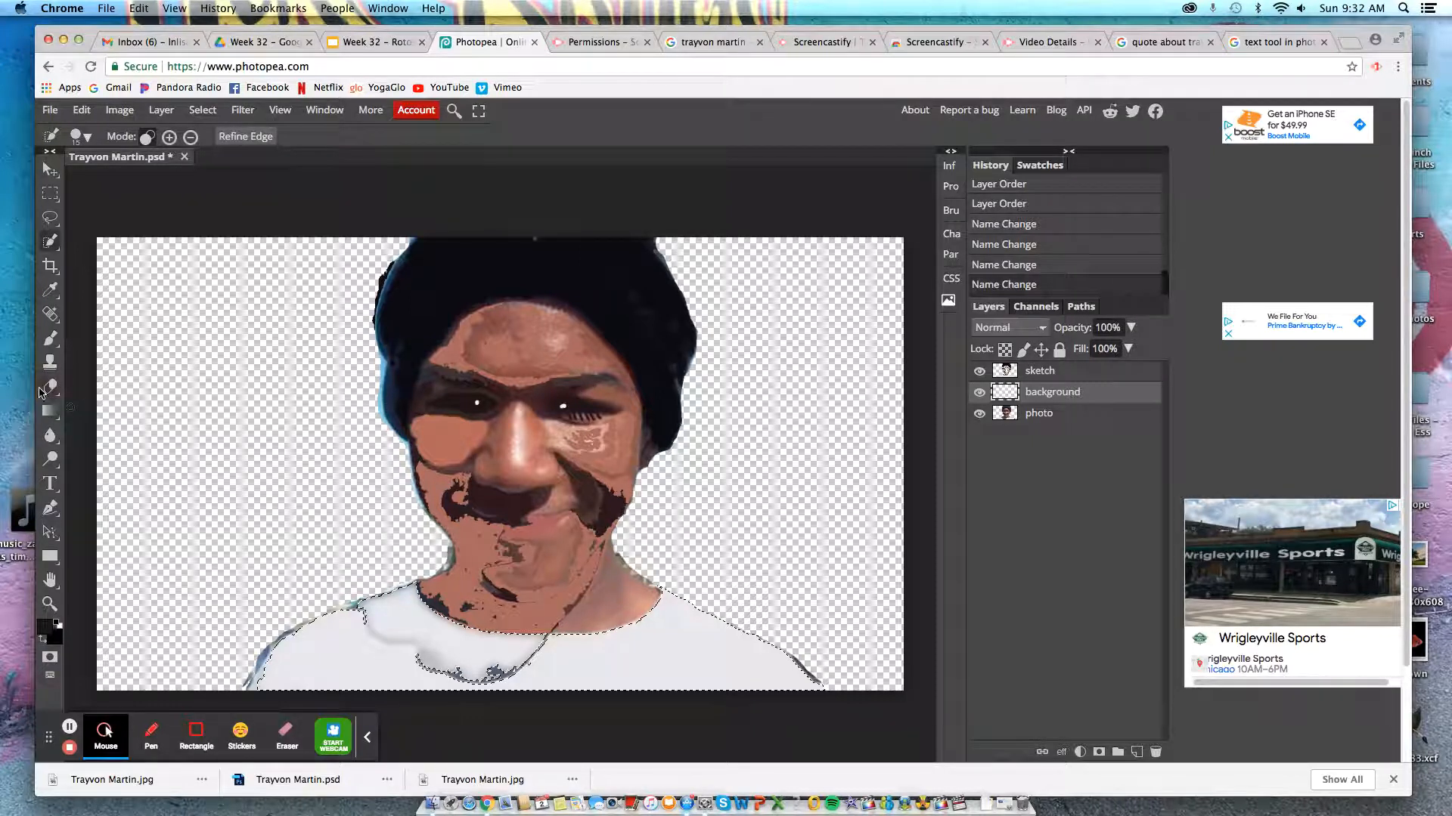
{"action": "right_click", "coordinate": [50, 340]}
{"action": "left_click", "coordinate": [52, 414]}
{"action": "right_click", "coordinate": [52, 414]}
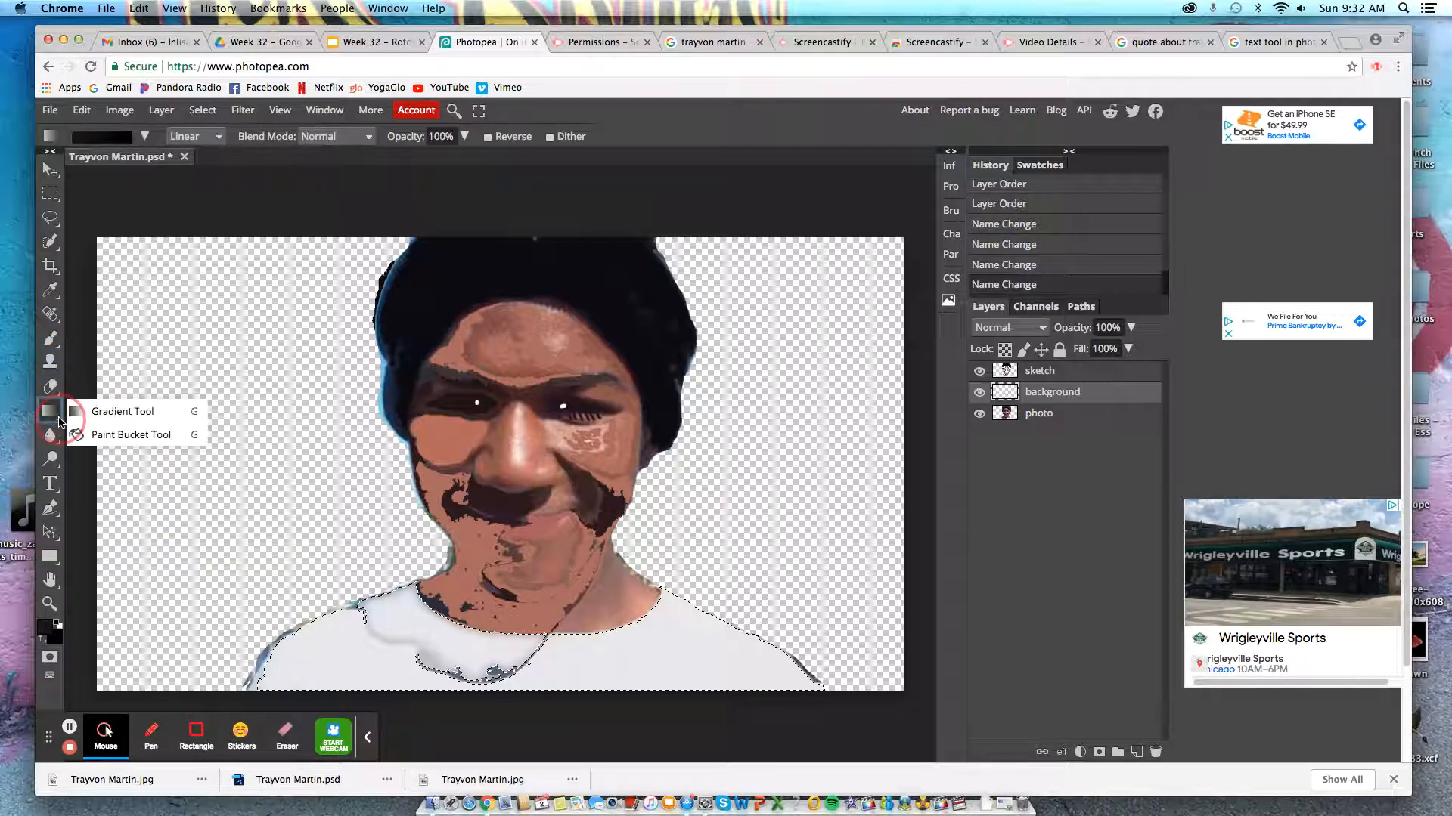
{"action": "left_click", "coordinate": [106, 435]}
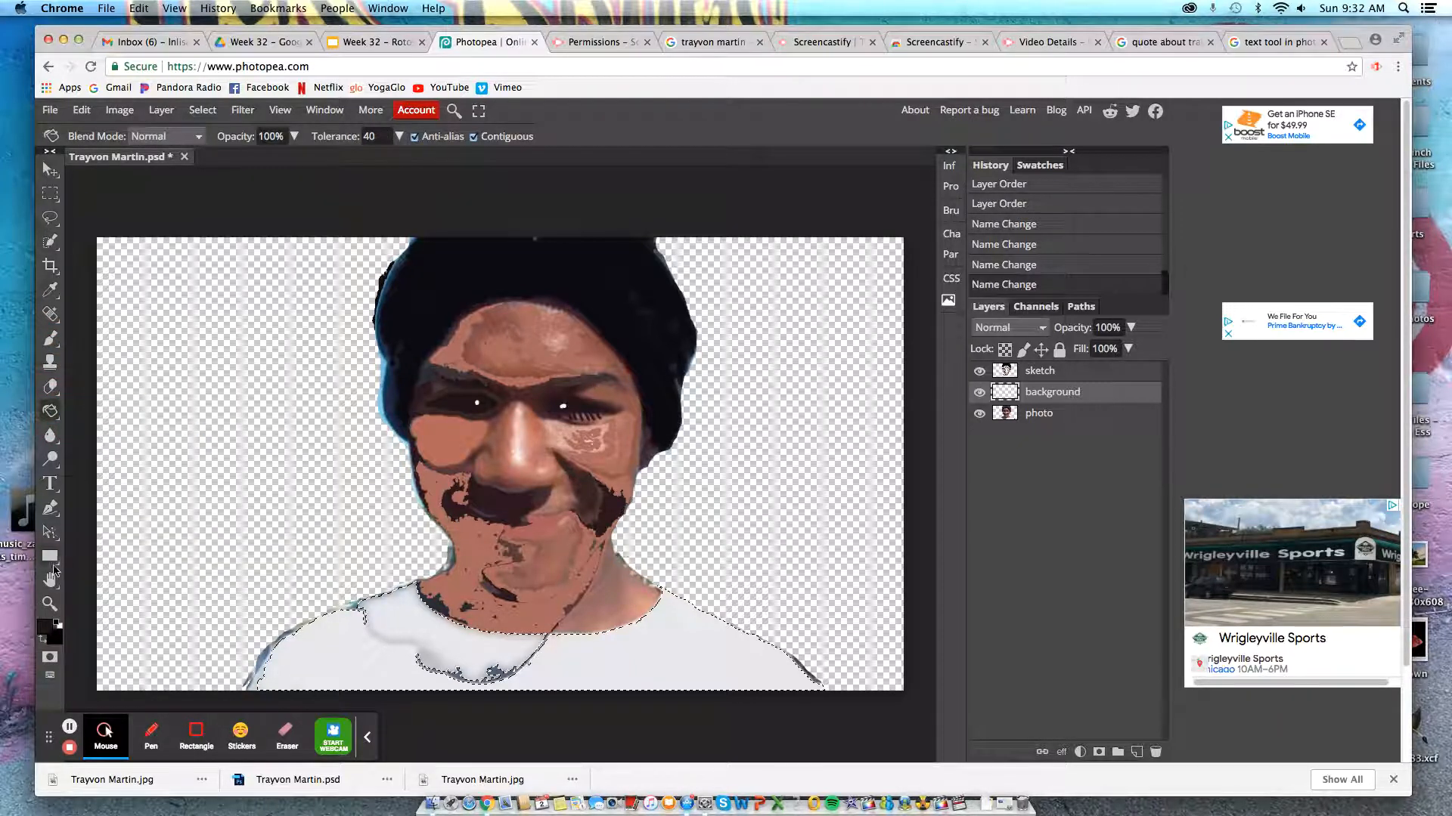
{"action": "left_click", "coordinate": [45, 631]}
{"action": "left_click", "coordinate": [344, 288]}
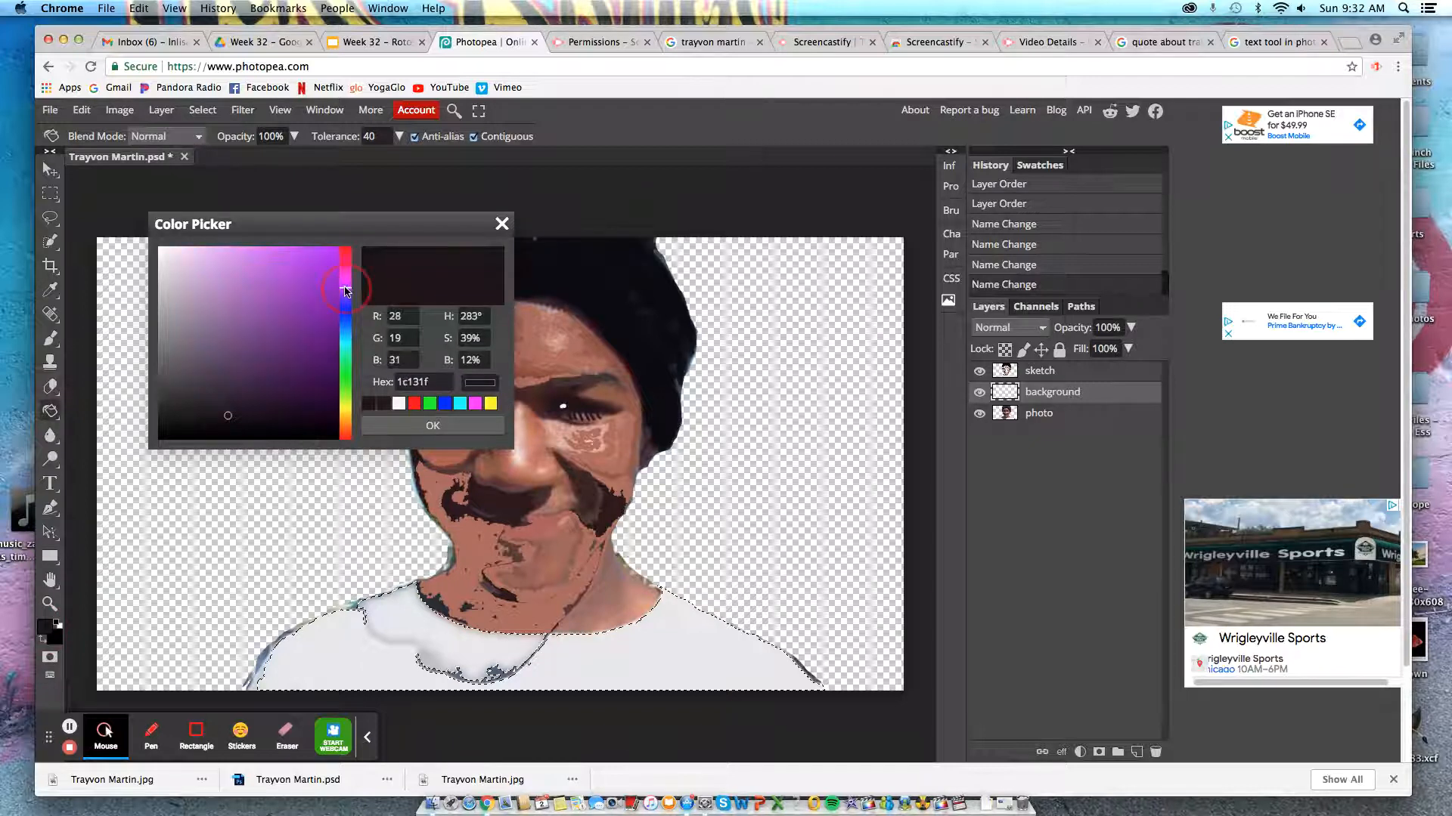
{"action": "left_click", "coordinate": [318, 283]}
{"action": "key", "text": "Return"}
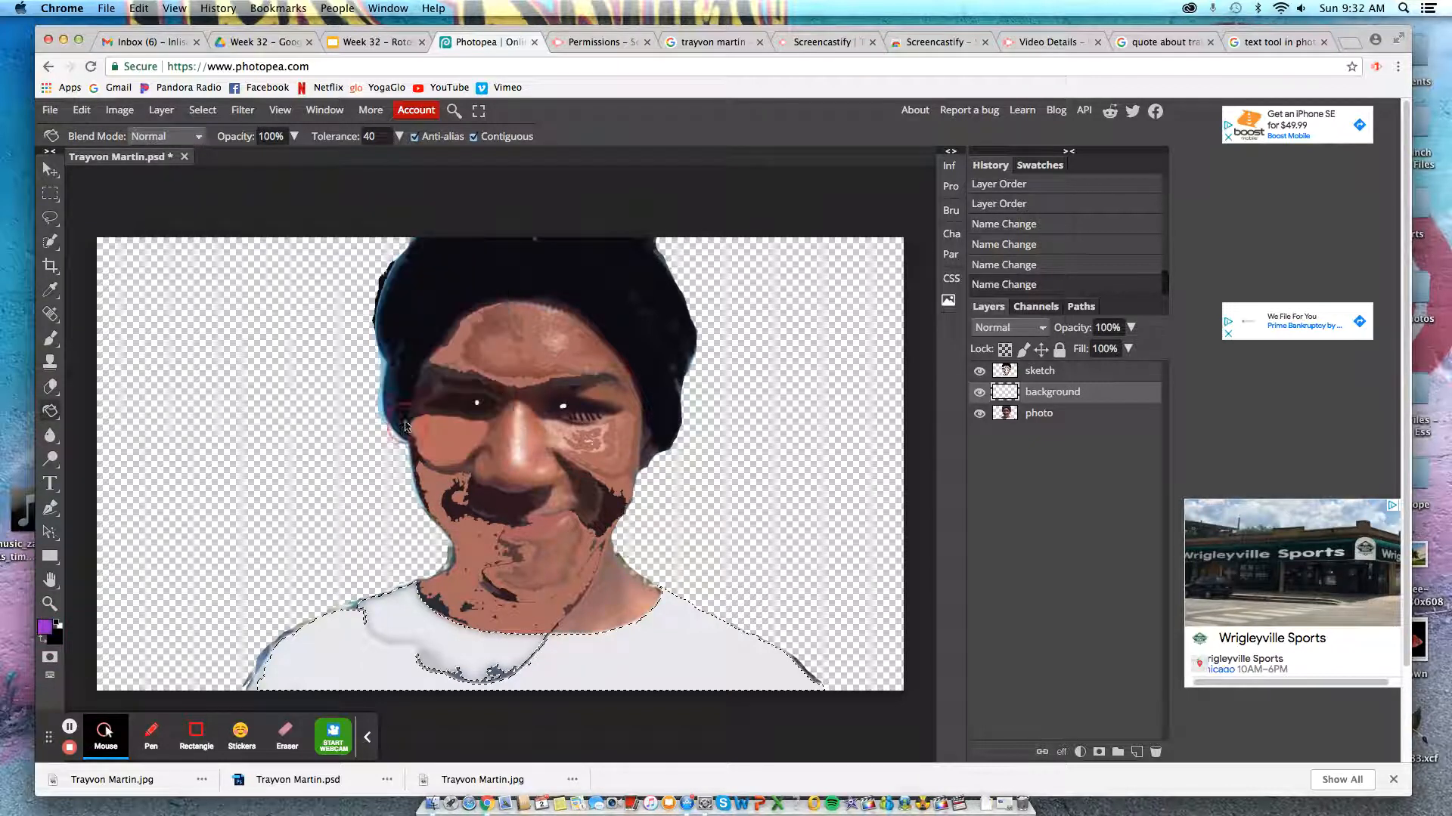
- Try filling the background layer with purple while the shirt selection is active, undo the fill, and deselect
{"action": "left_click", "coordinate": [232, 396]}
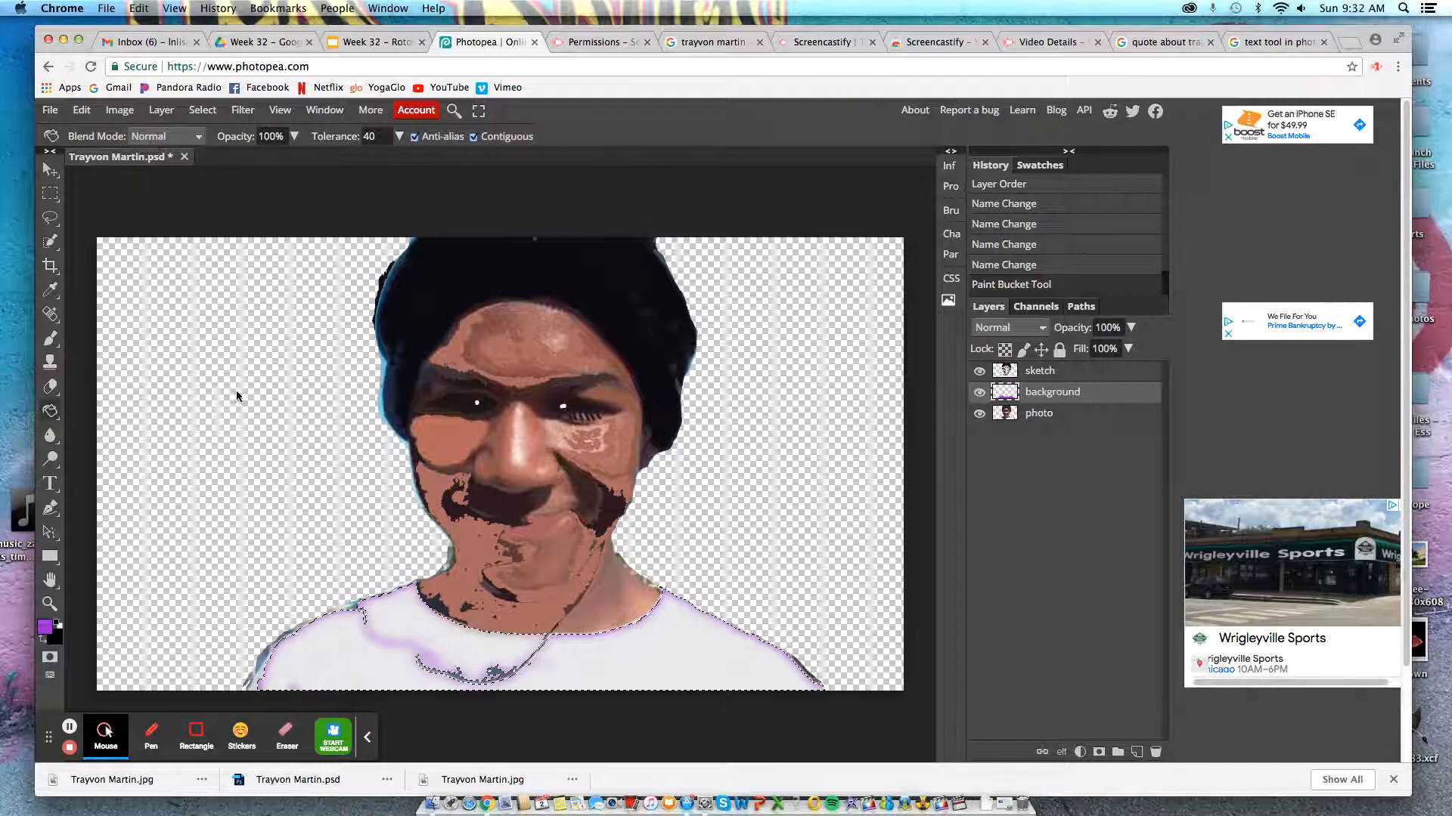
{"action": "key", "text": "super+z"}
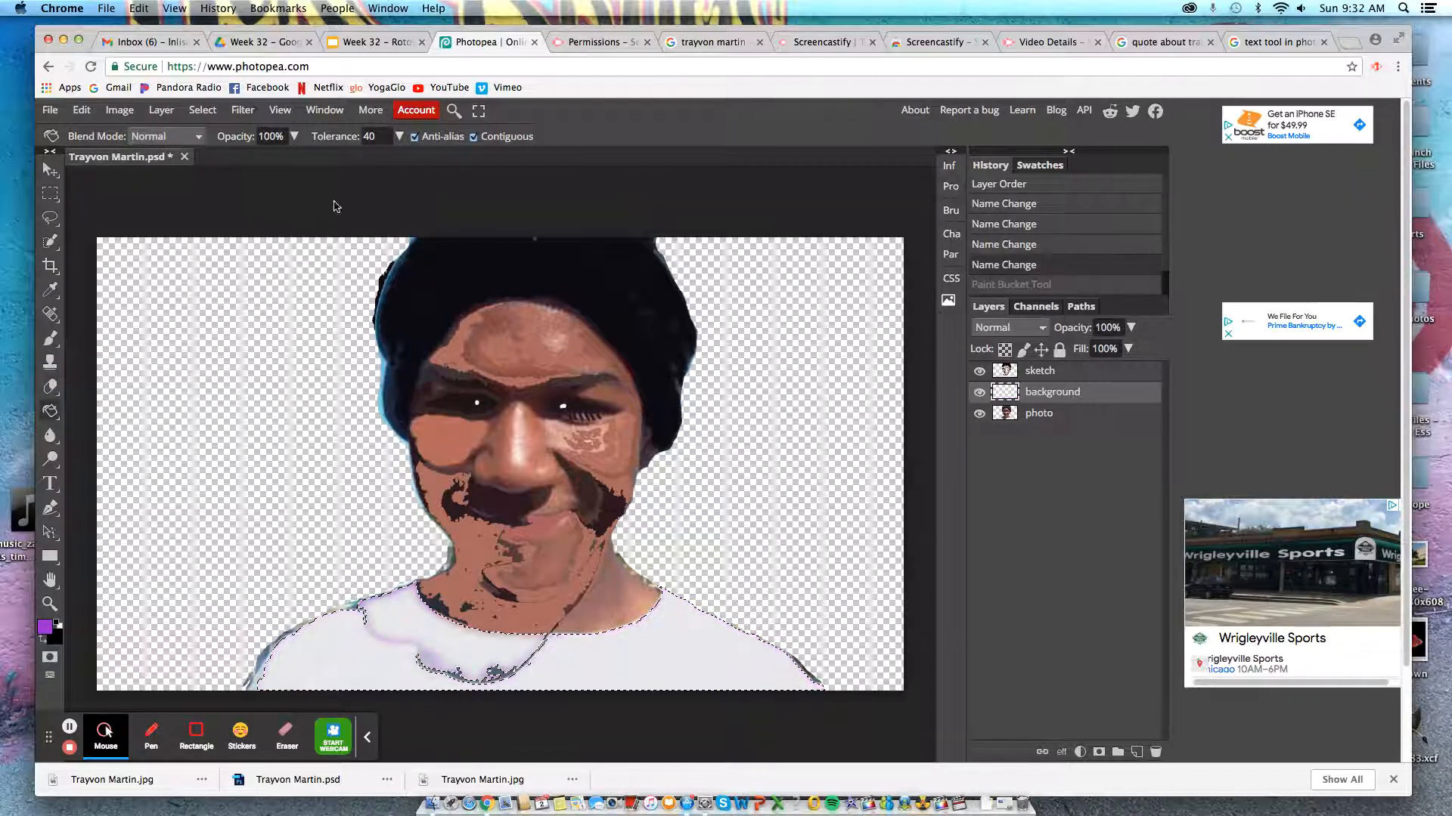
{"action": "left_click", "coordinate": [202, 110]}
{"action": "left_click", "coordinate": [225, 156]}
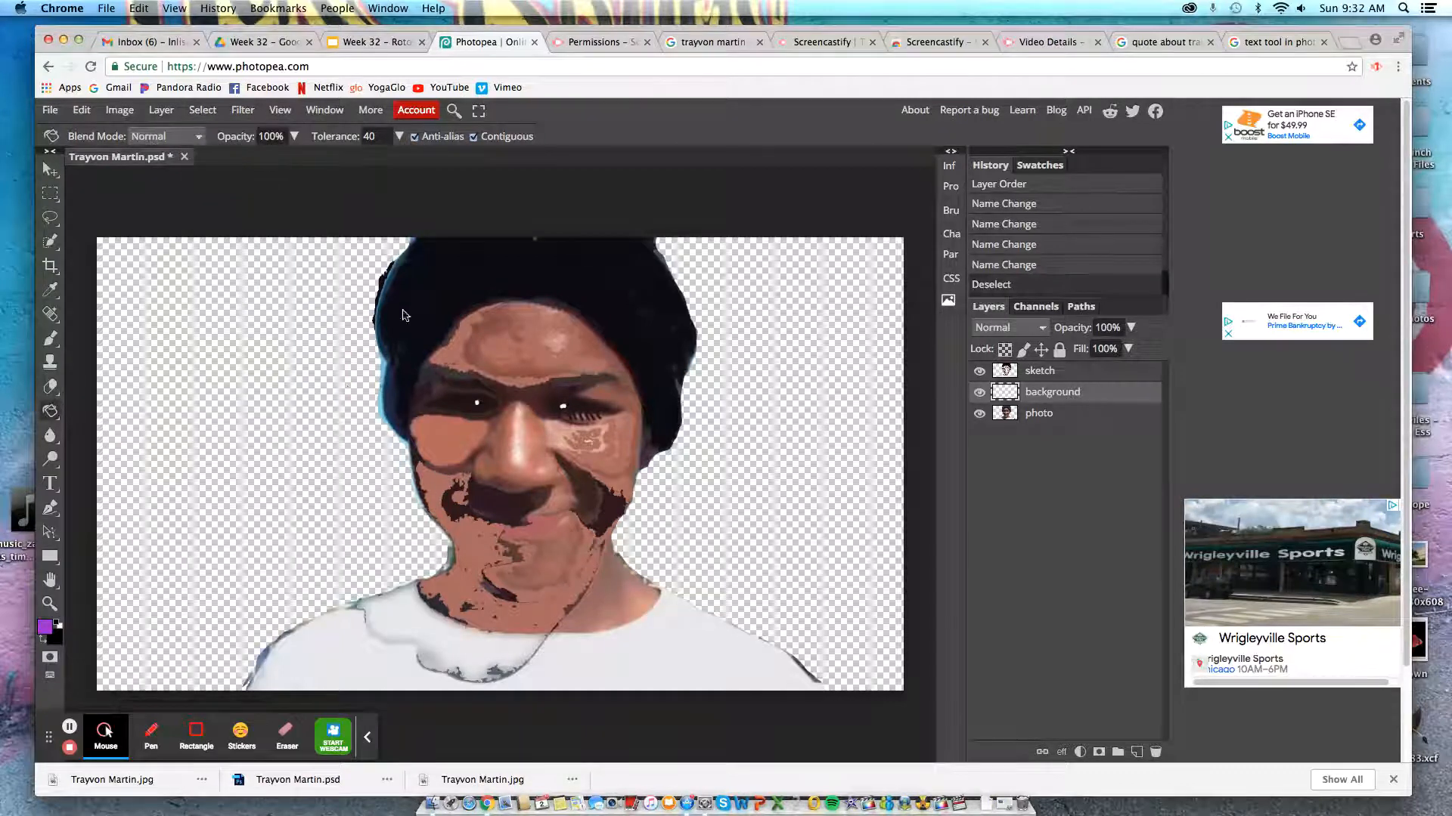
- Try filling the whole background layer with solid purple using the Paint Bucket tool, and undo the fill
{"action": "right_click", "coordinate": [50, 412]}
{"action": "left_click", "coordinate": [95, 439]}
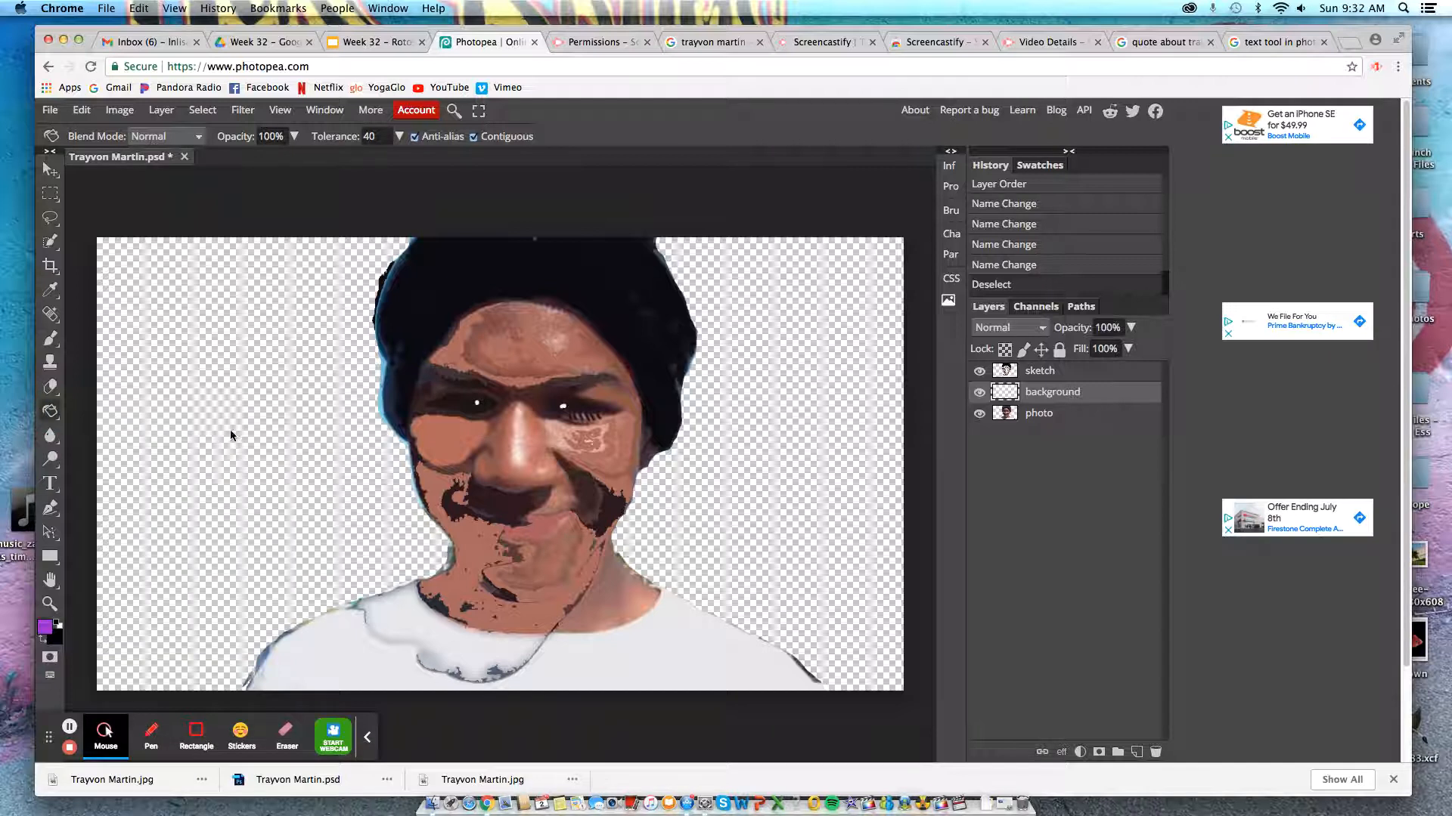
{"action": "left_click", "coordinate": [239, 436]}
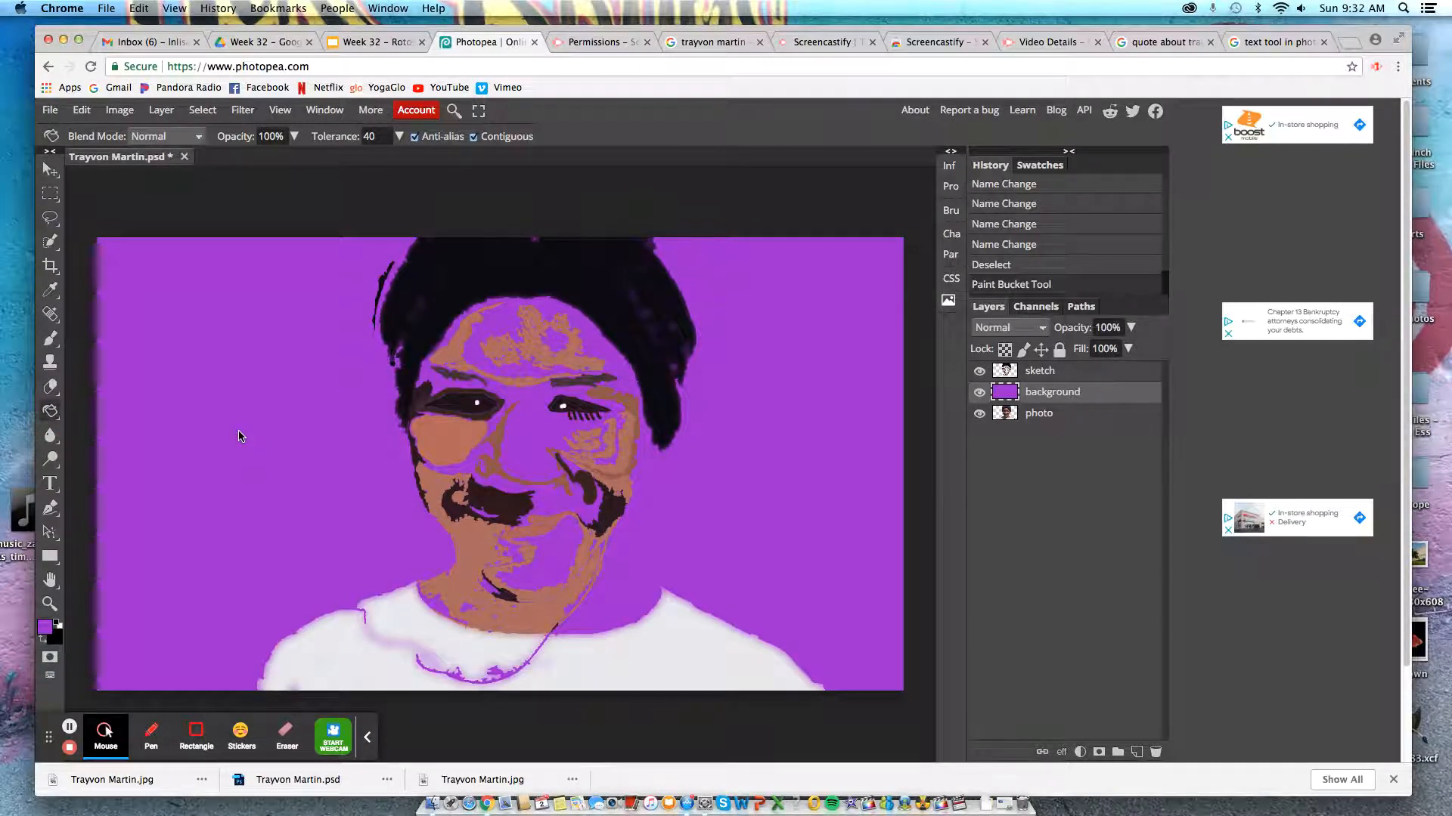
{"action": "key", "text": "super+z"}
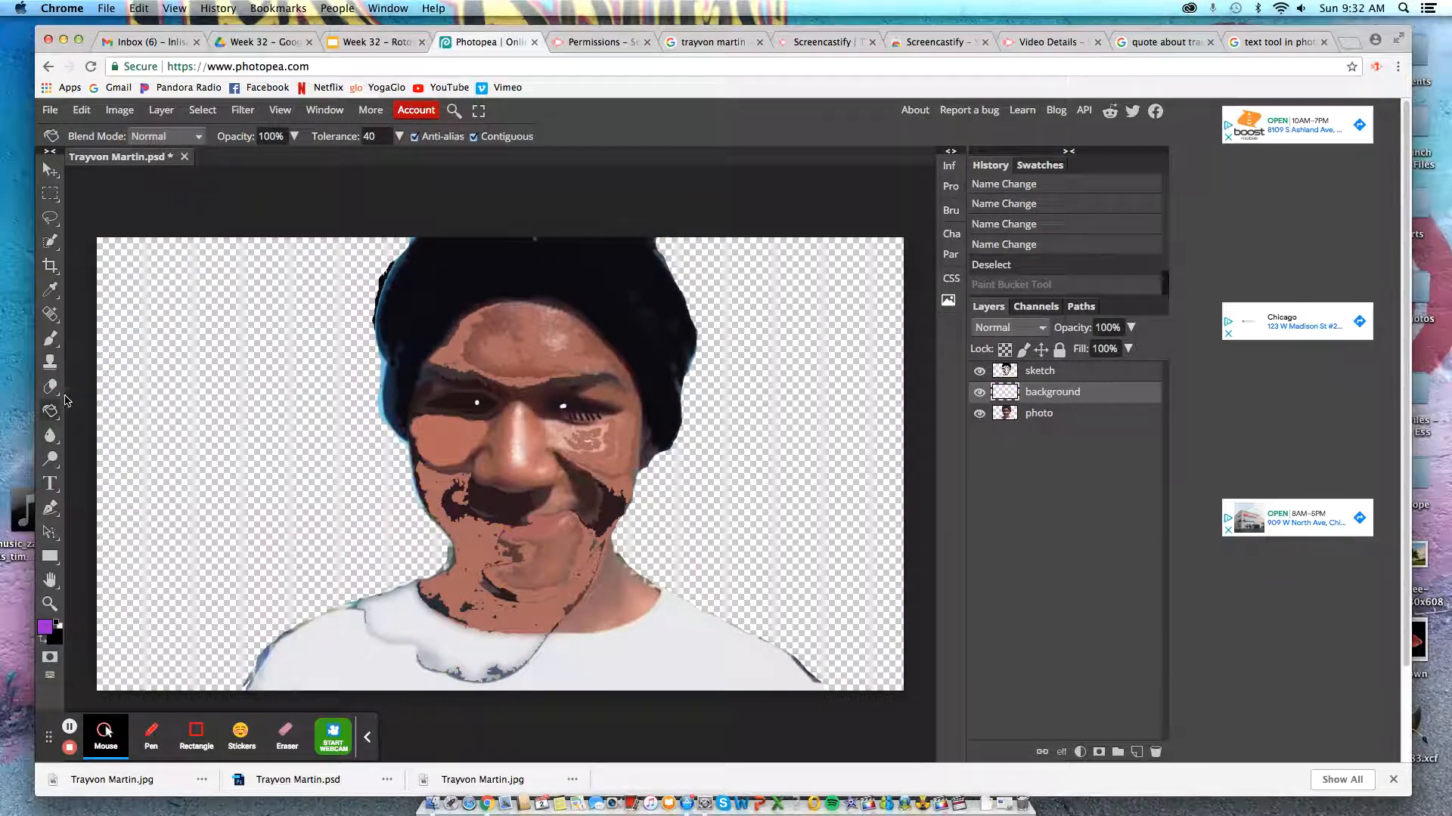
- Try linear purple-to-black gradients on the background layer vertically, horizontally and diagonally, undoing each one
{"action": "mouse_move", "coordinate": [55, 413]}
{"action": "left_mouse_down"}
{"action": "mouse_move", "coordinate": [78, 430]}
{"action": "mouse_move", "coordinate": [98, 416]}
{"action": "left_mouse_up"}
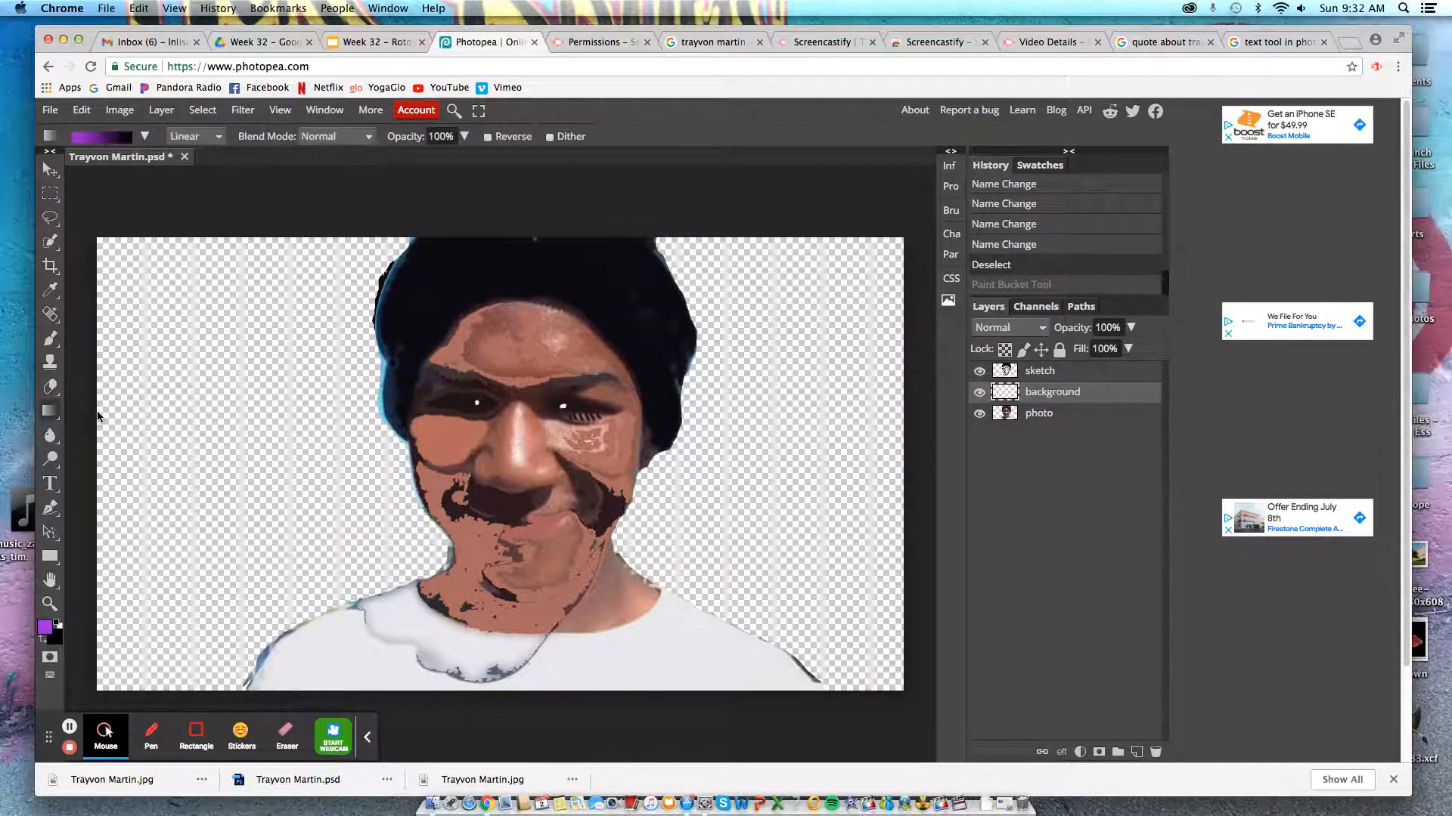
{"action": "left_click", "coordinate": [215, 242]}
{"action": "left_click_drag", "start_coordinate": [215, 242], "coordinate": [216, 688]}
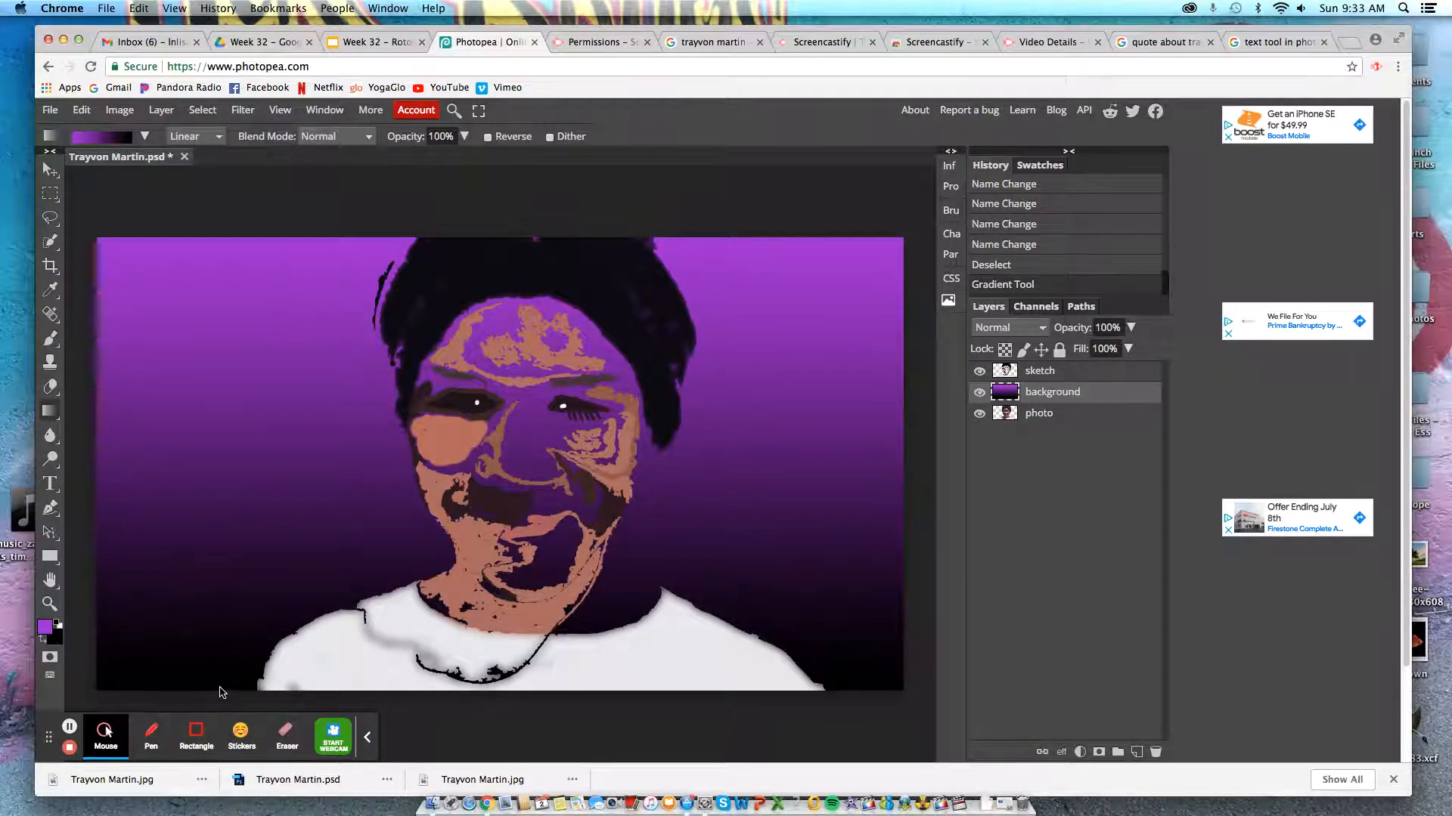
{"action": "key", "text": "ctrl+z"}
{"action": "left_click_drag", "start_coordinate": [97, 464], "coordinate": [896, 465]}
{"action": "key", "text": "ctrl+z"}
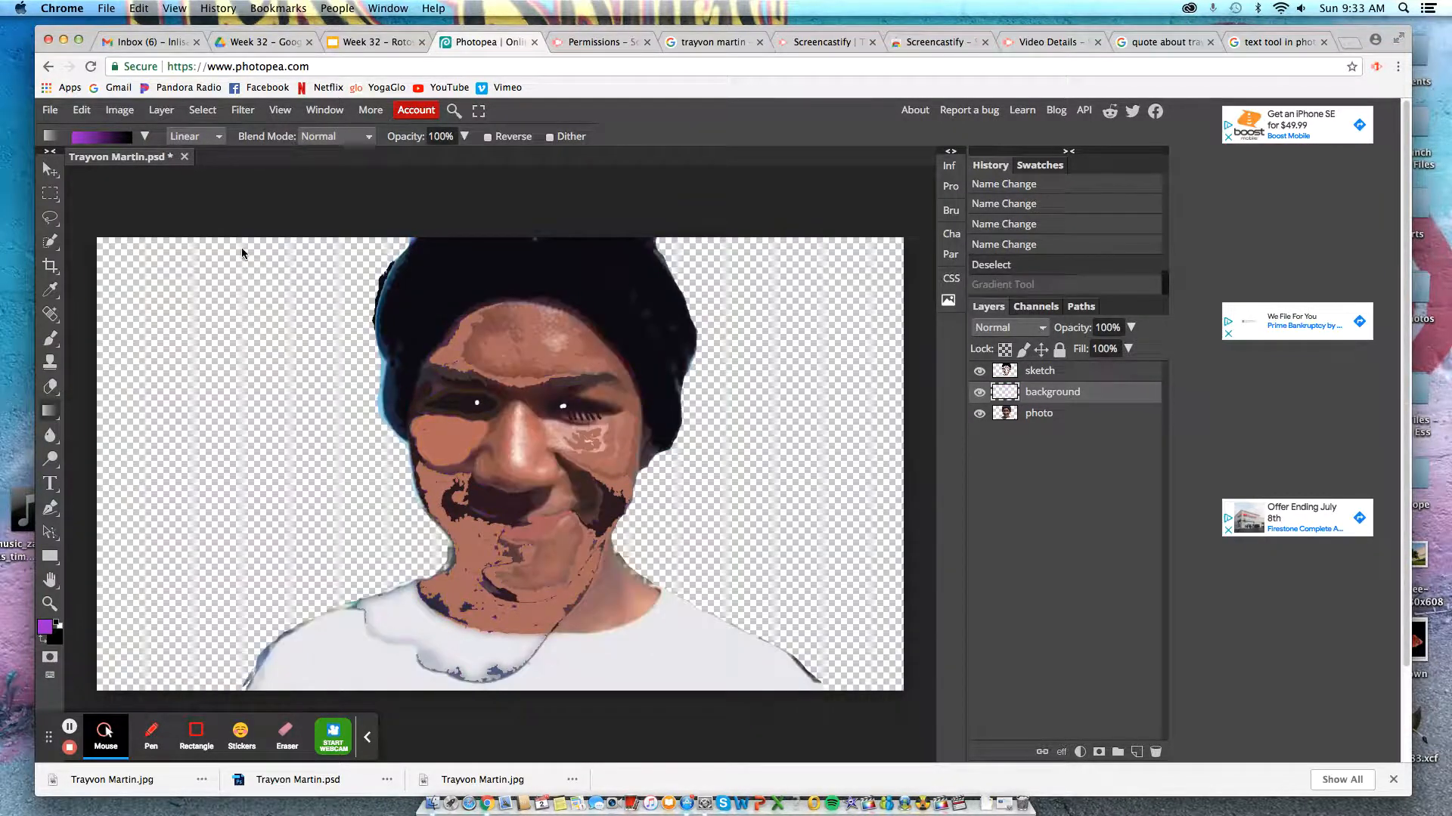
{"action": "left_click_drag", "start_coordinate": [117, 252], "coordinate": [842, 658]}
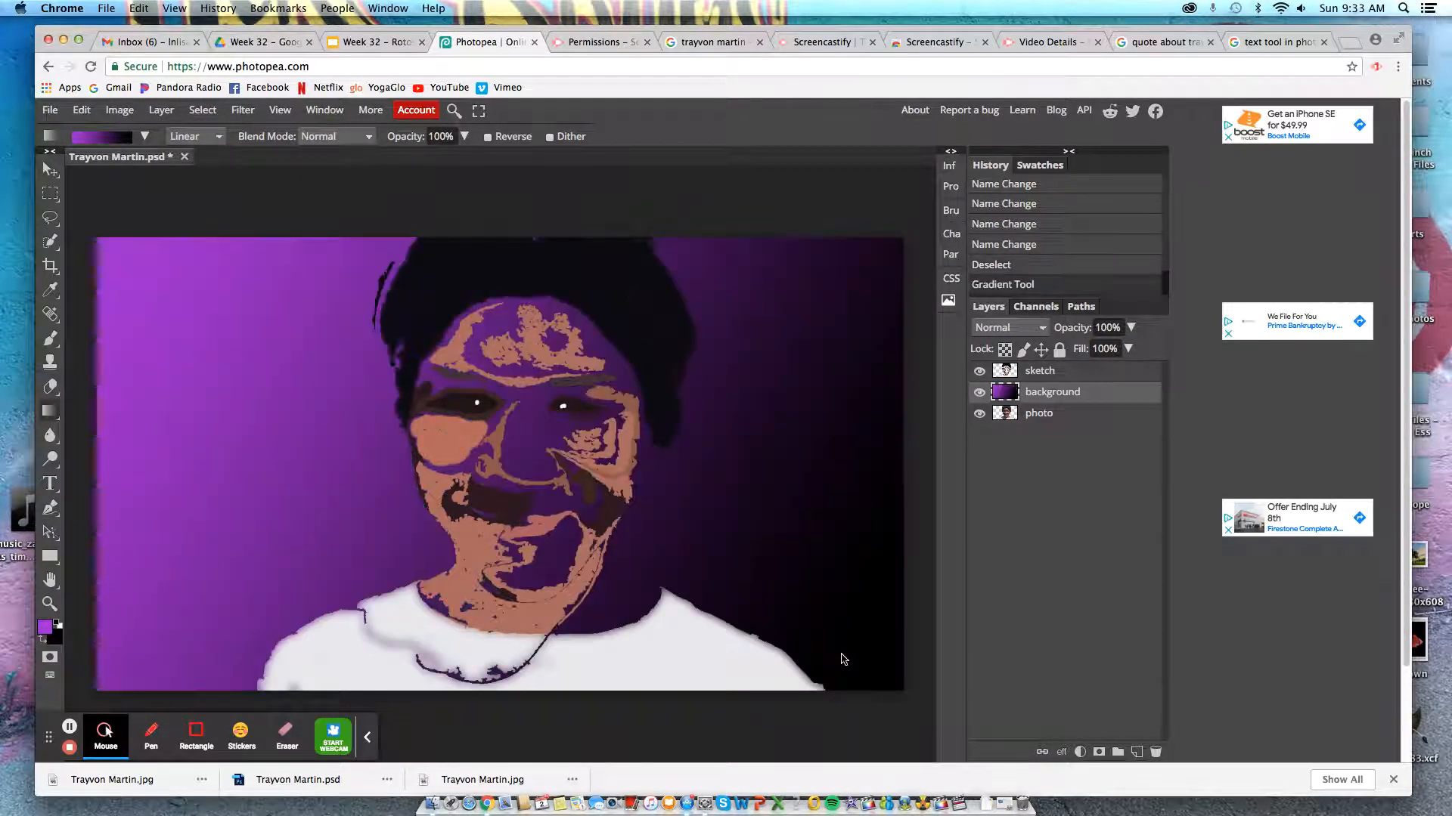
{"action": "key", "text": "ctrl+z"}
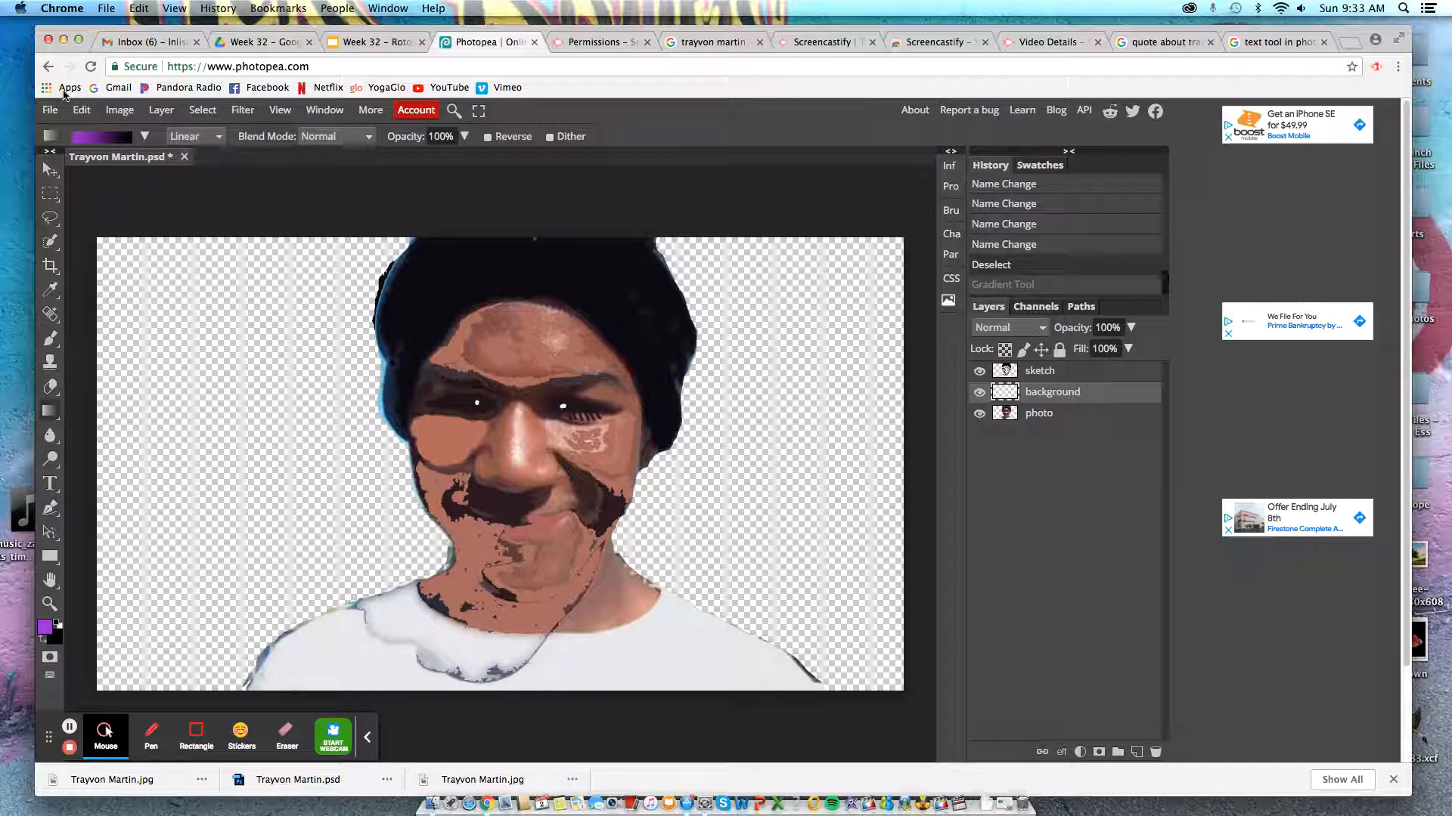
- Fill the background layer with the blue-red-yellow preset as a linear gradient running from the image's top to its bottom
{"action": "left_click", "coordinate": [144, 136]}
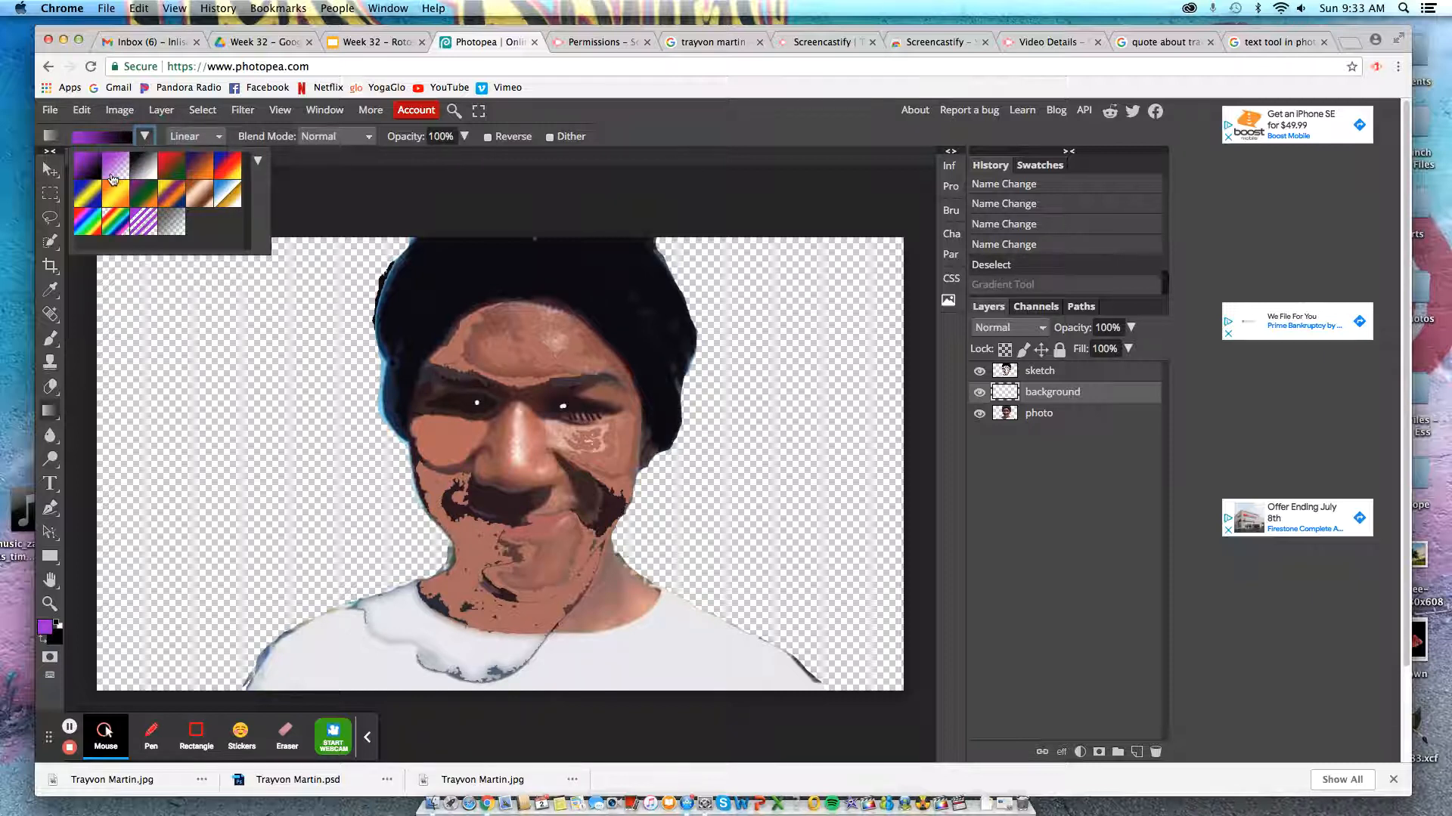
{"action": "left_click", "coordinate": [225, 169]}
{"action": "left_click_drag", "start_coordinate": [312, 243], "coordinate": [328, 677]}
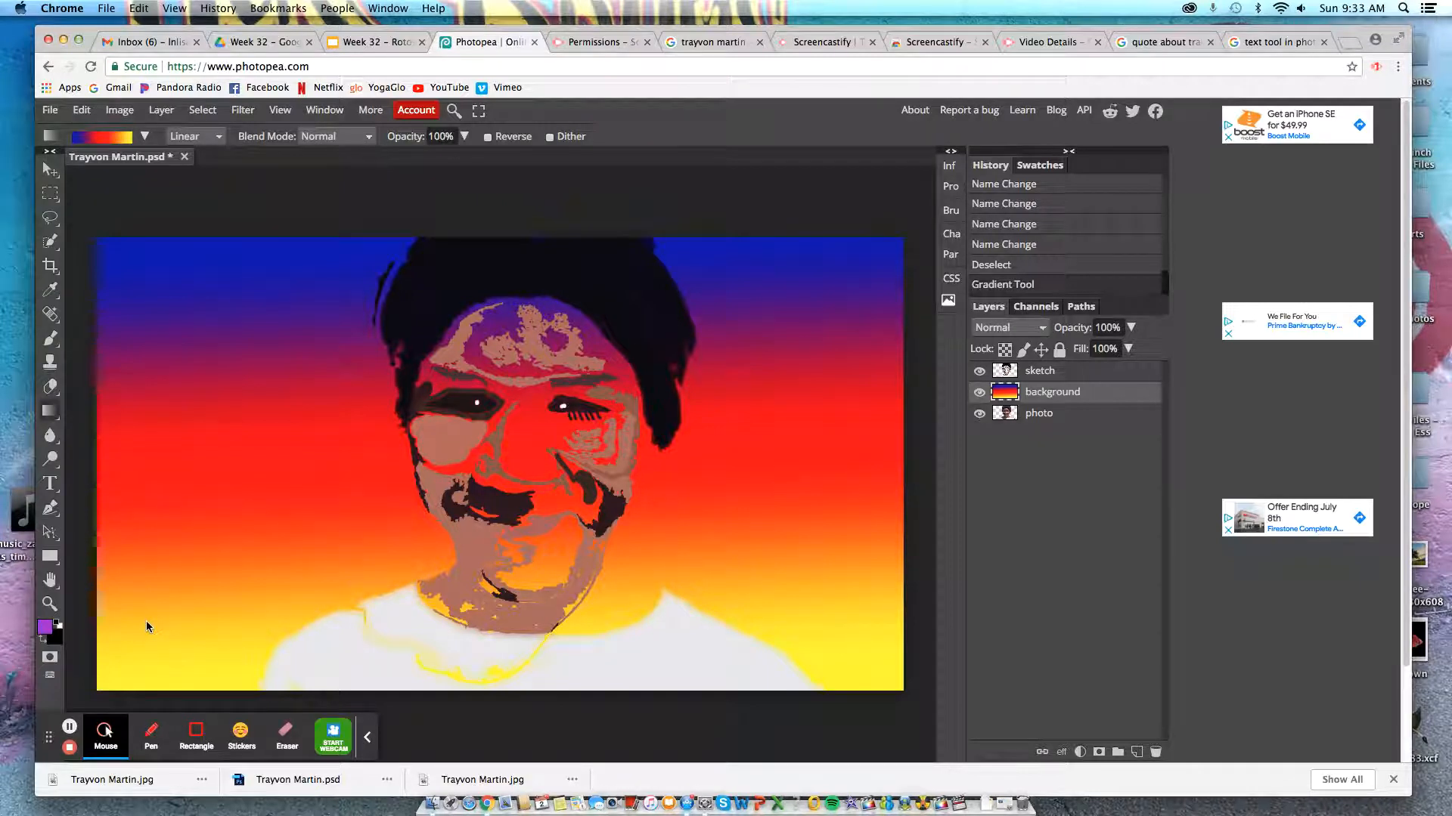
- Add a horizontal text layer reading "Trayvon Martin, 13" beside the portrait, above the background layer
{"action": "left_click", "coordinate": [50, 484]}
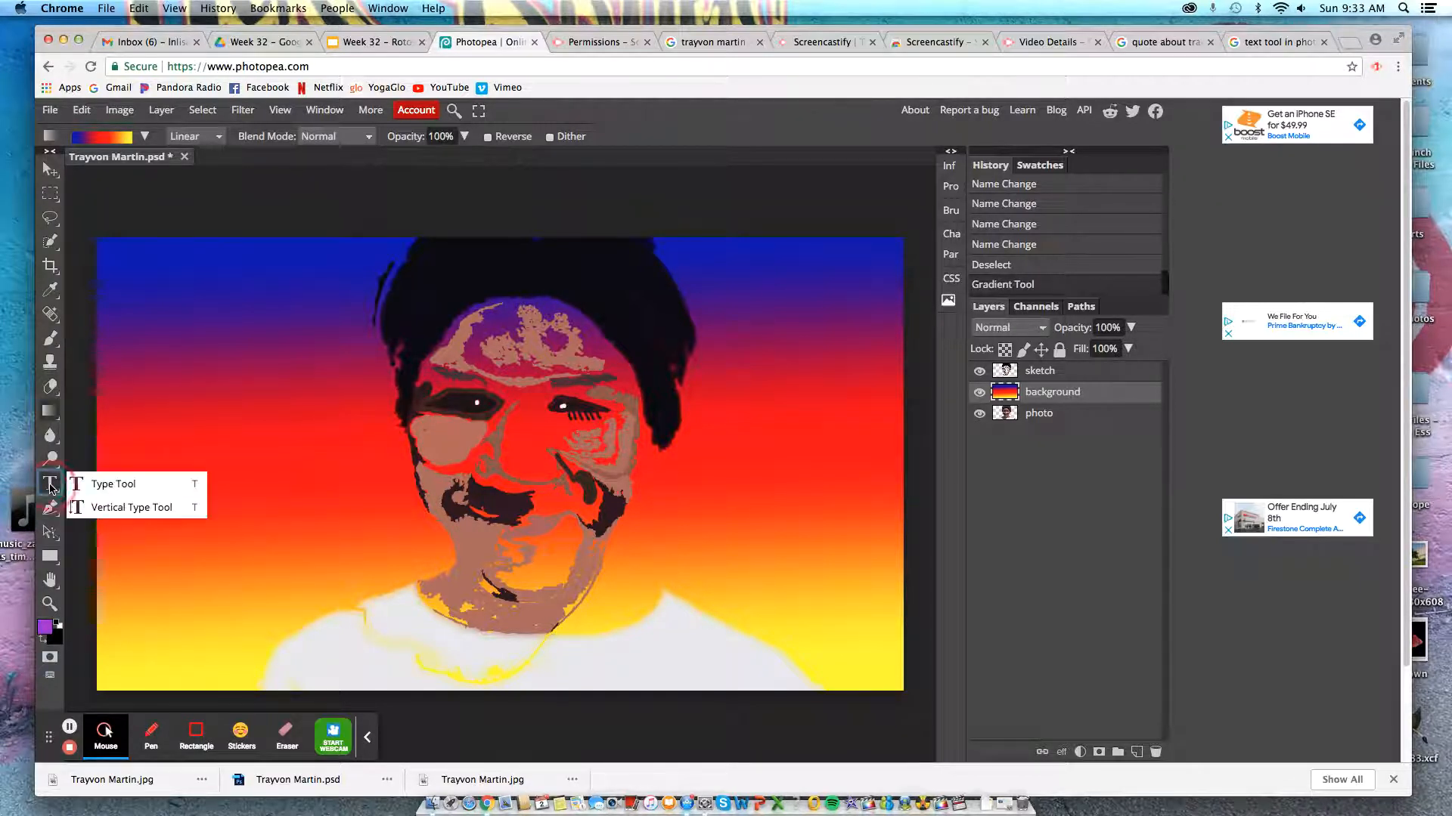
{"action": "left_click", "coordinate": [101, 488]}
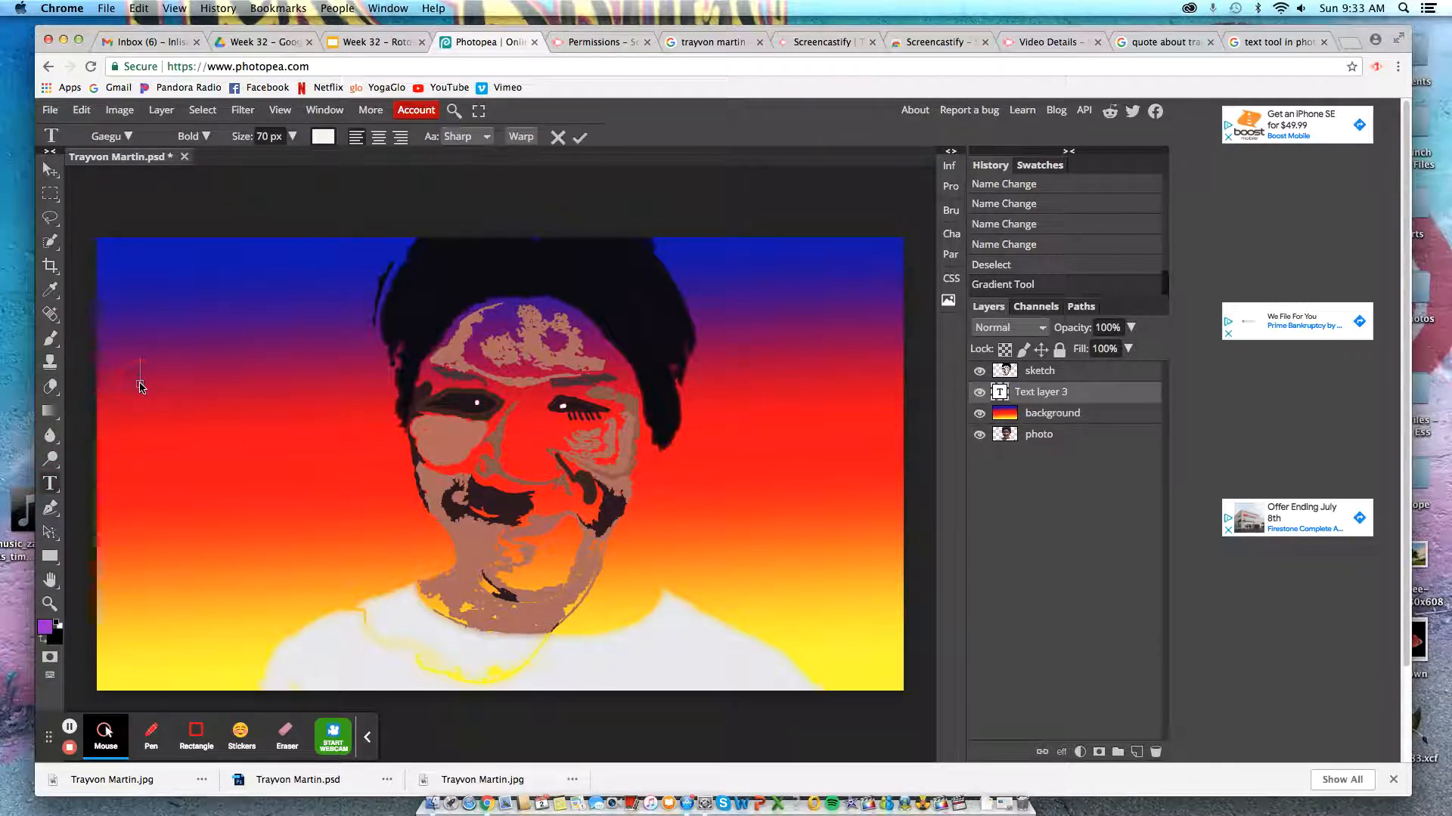
{"action": "type", "text": "Trayvon Martin, ("}
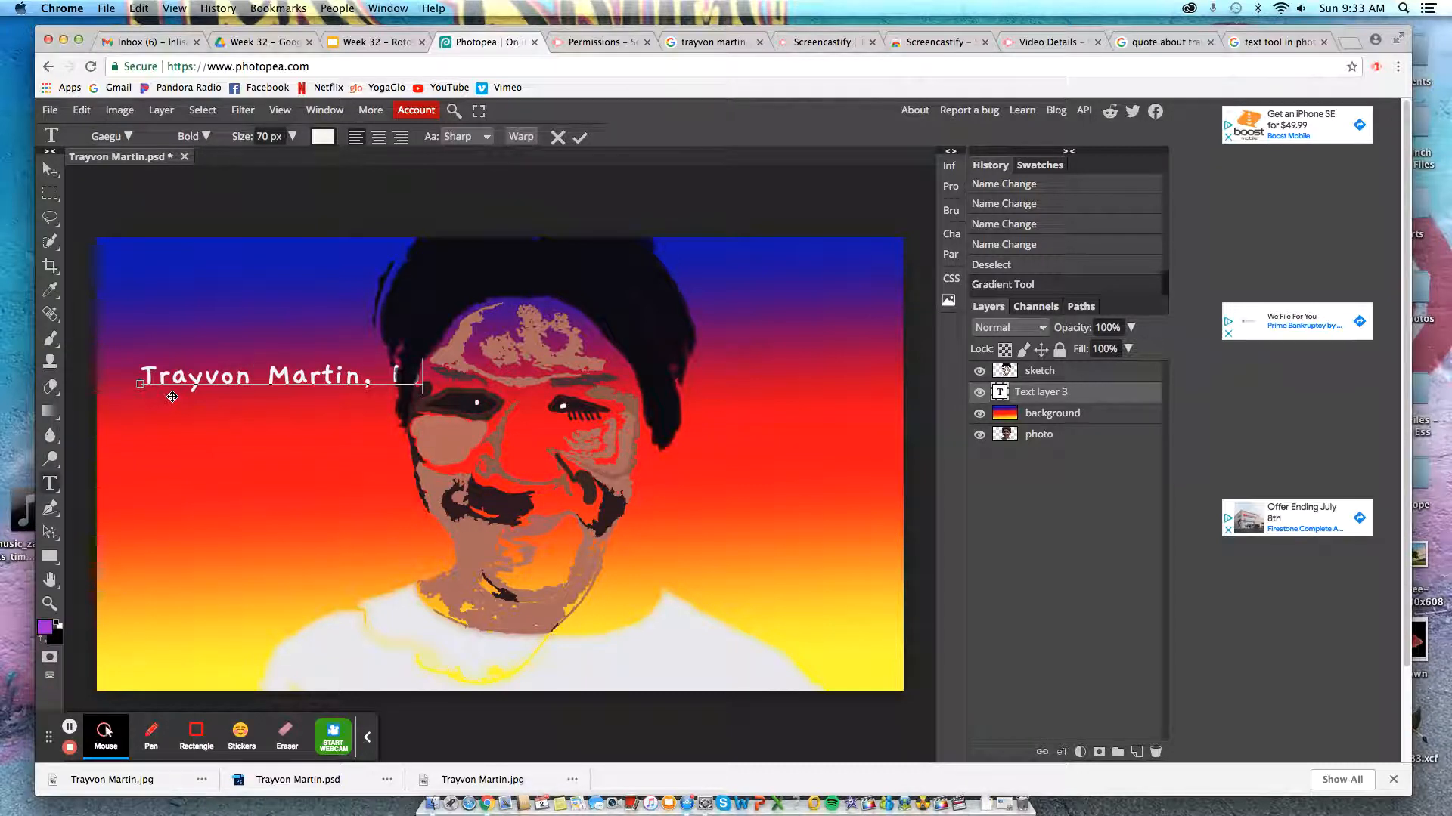
- Select the whole caption text and set its size to 64 px
{"action": "left_click", "coordinate": [150, 377]}
{"action": "left_click_drag", "start_coordinate": [145, 377], "coordinate": [439, 397]}
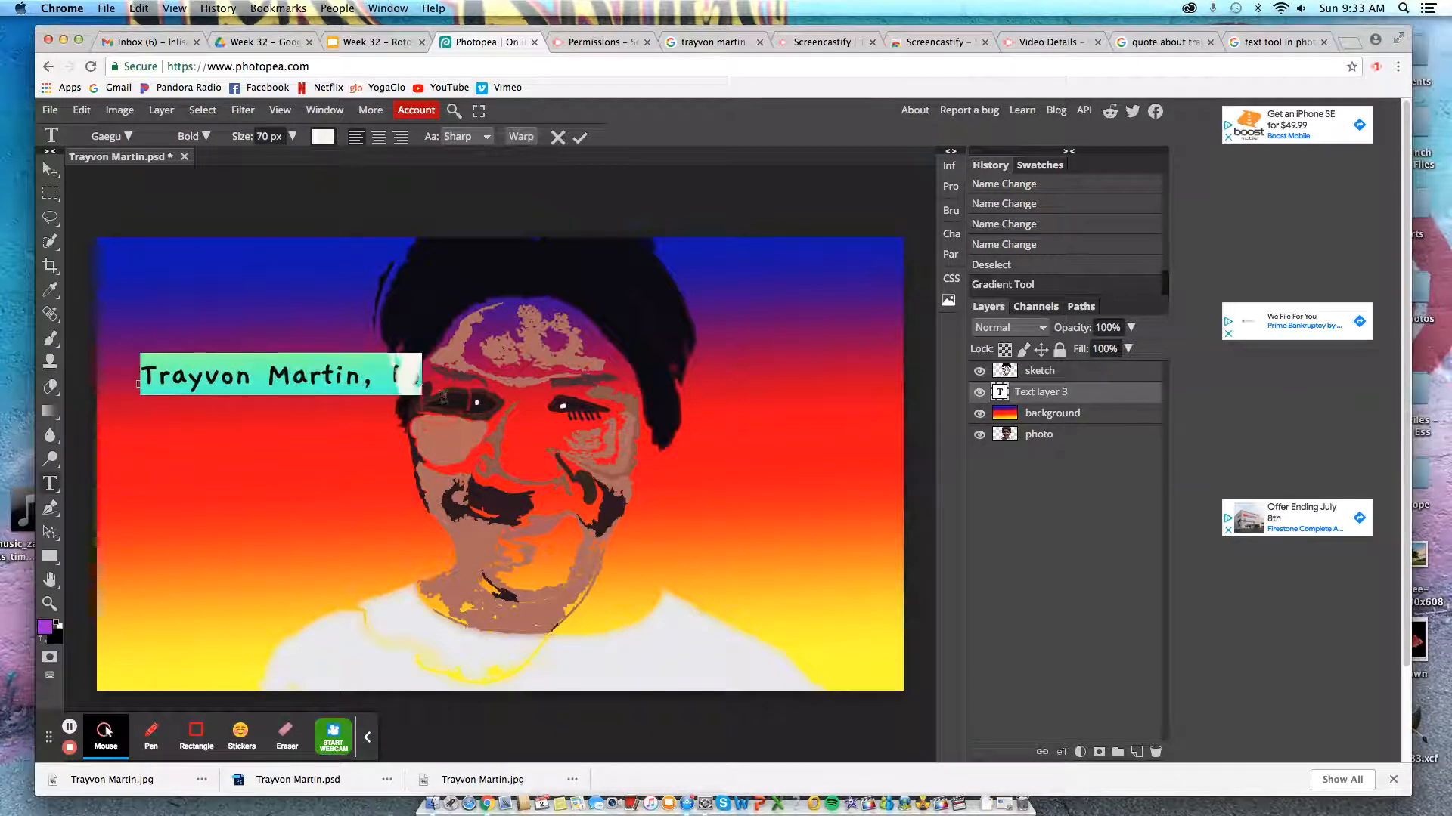
{"action": "left_click", "coordinate": [254, 135]}
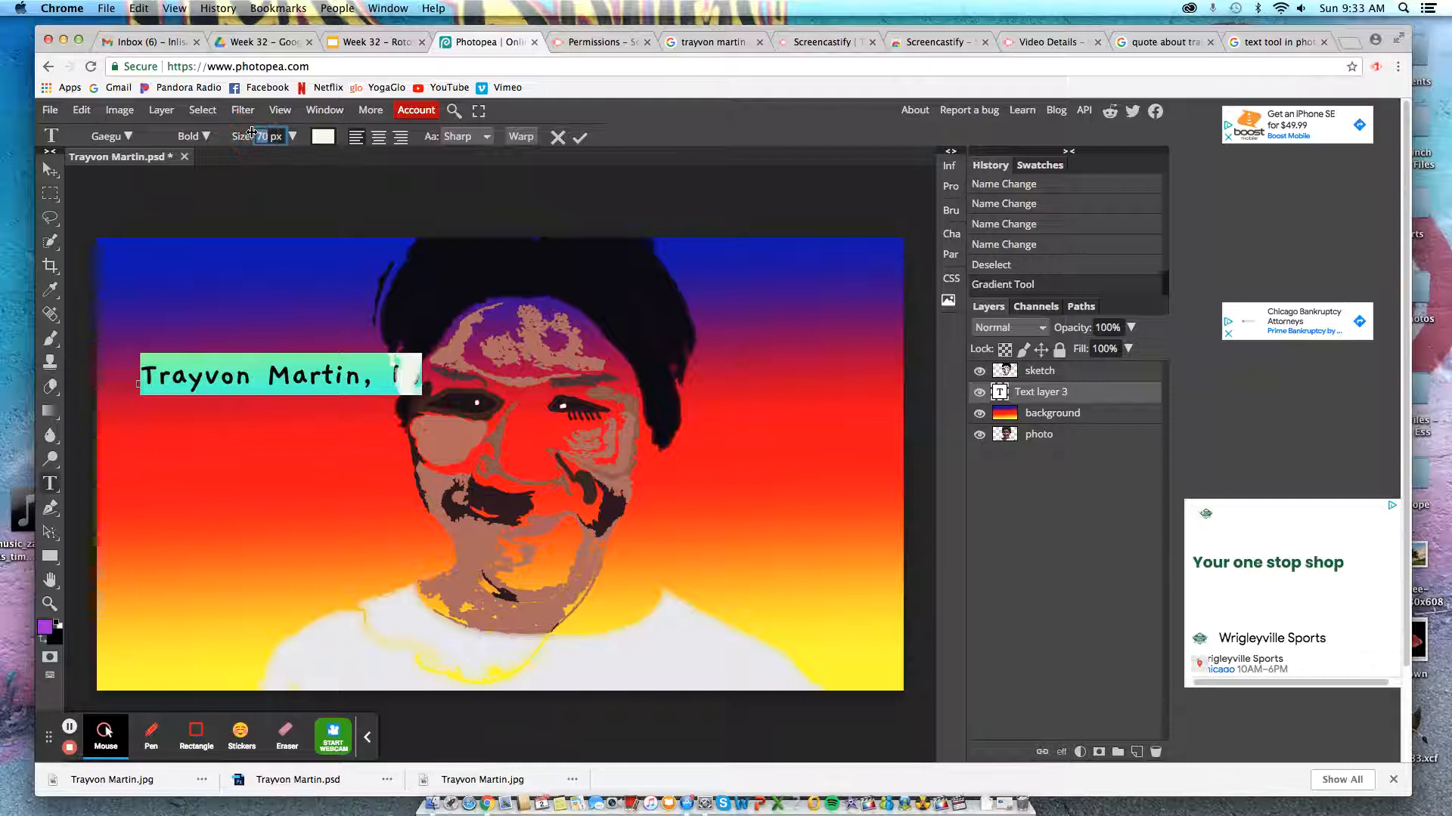
{"action": "type", "text": "65"}
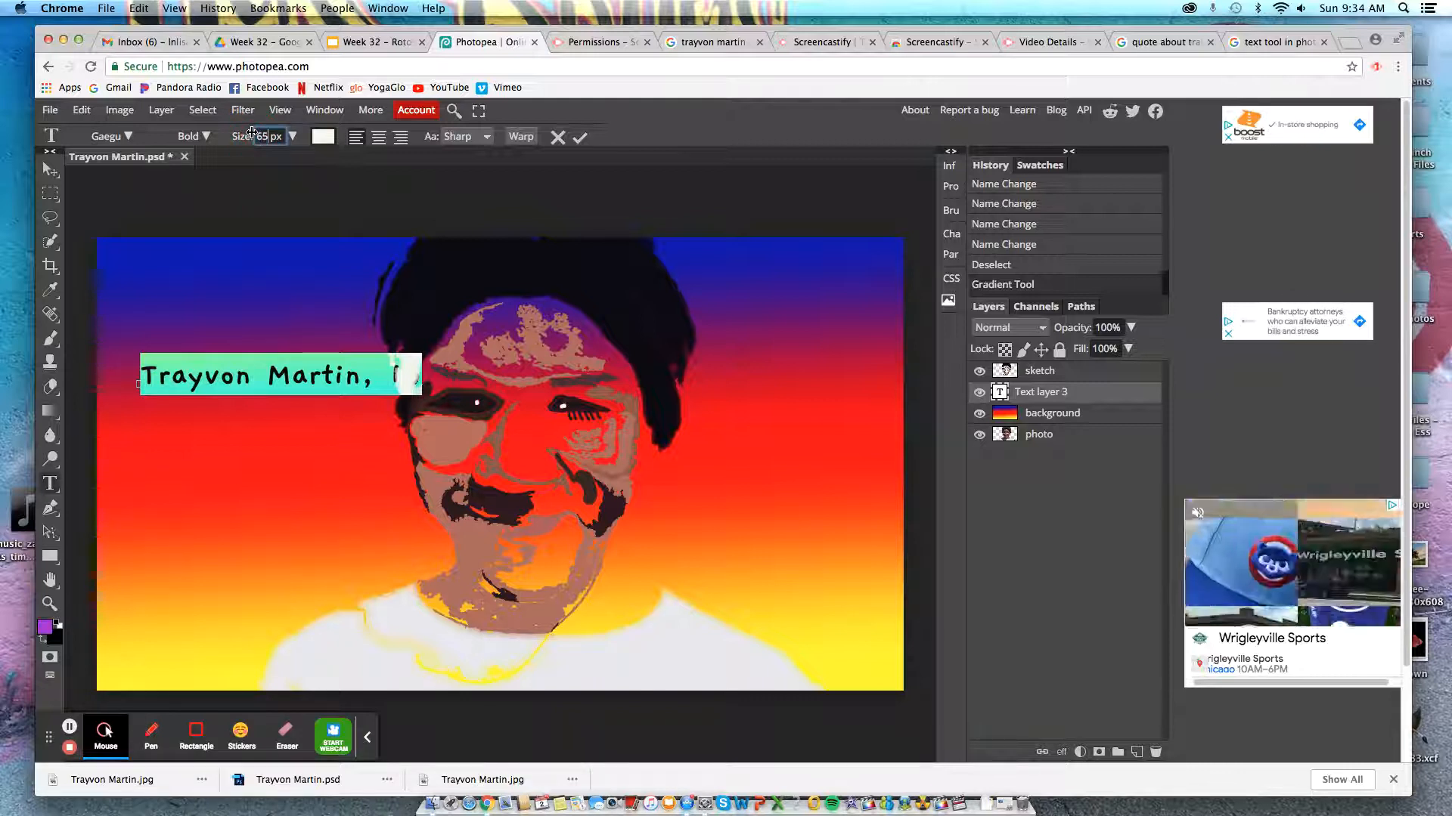
{"action": "key", "text": "Return"}
- Set the caption's text colour to the off-white f7f7f3
{"action": "left_click", "coordinate": [324, 137]}
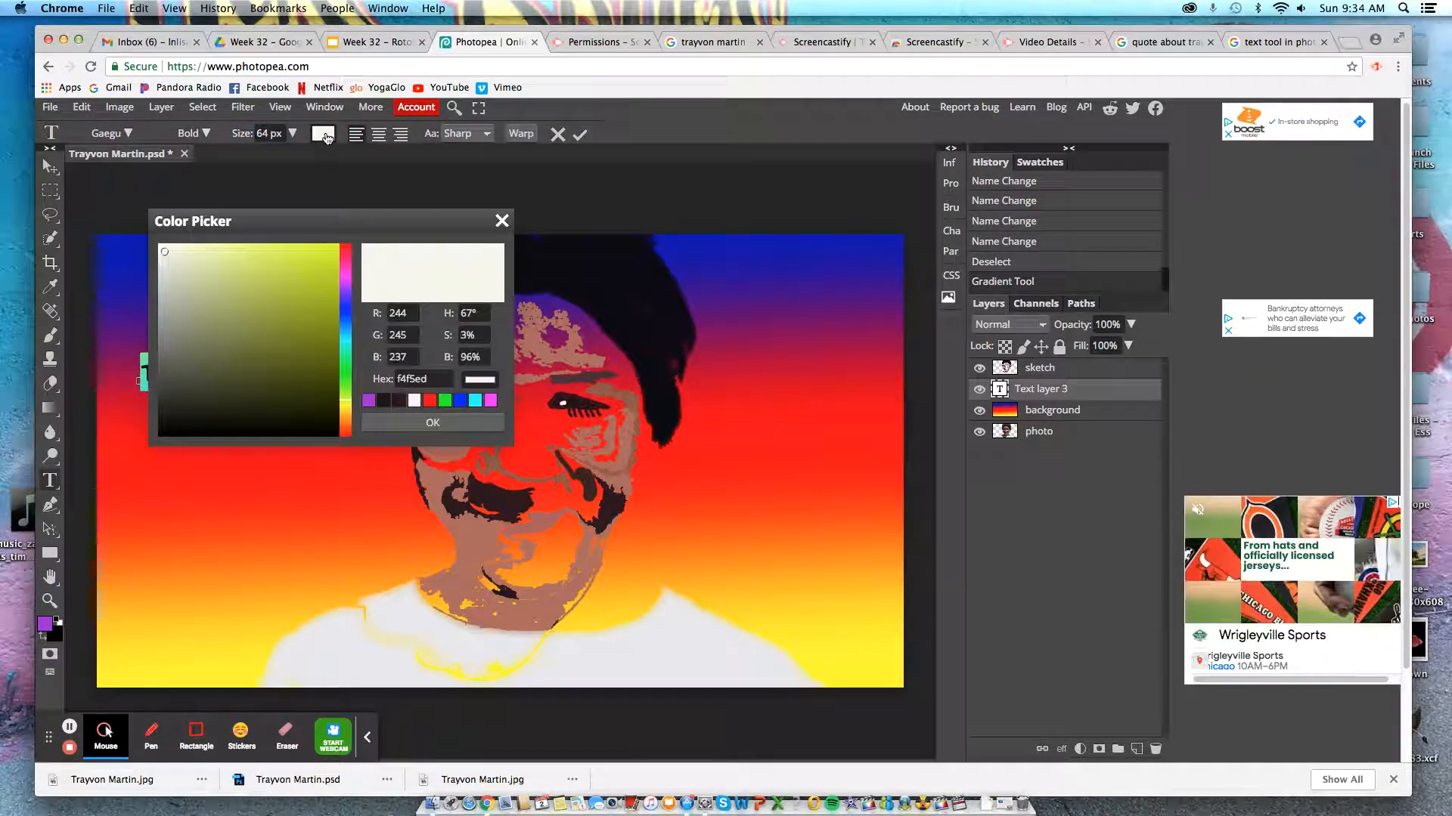
{"action": "left_click", "coordinate": [237, 272]}
{"action": "left_click", "coordinate": [263, 314]}
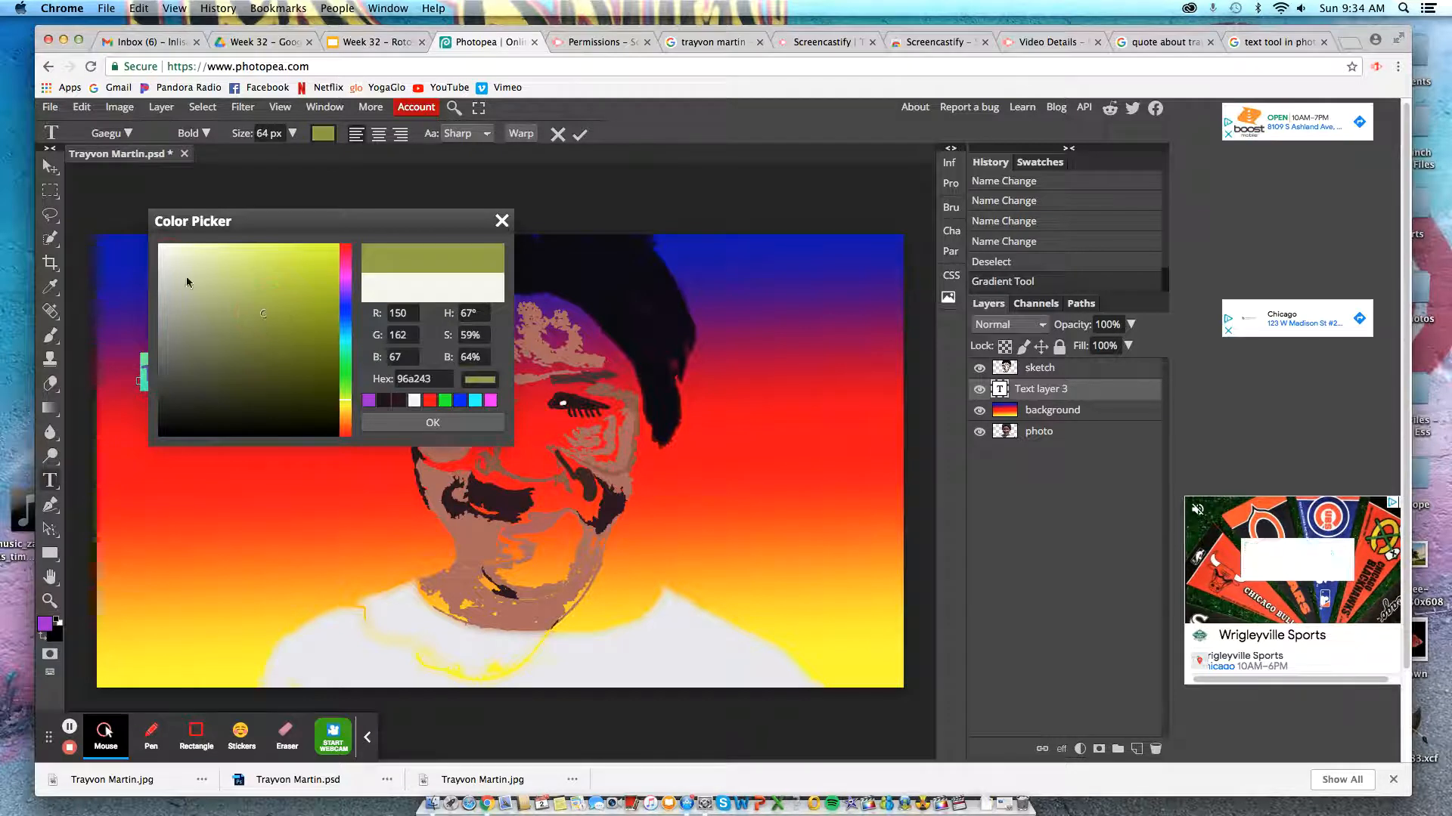
{"action": "left_click", "coordinate": [170, 257]}
{"action": "left_click", "coordinate": [162, 250]}
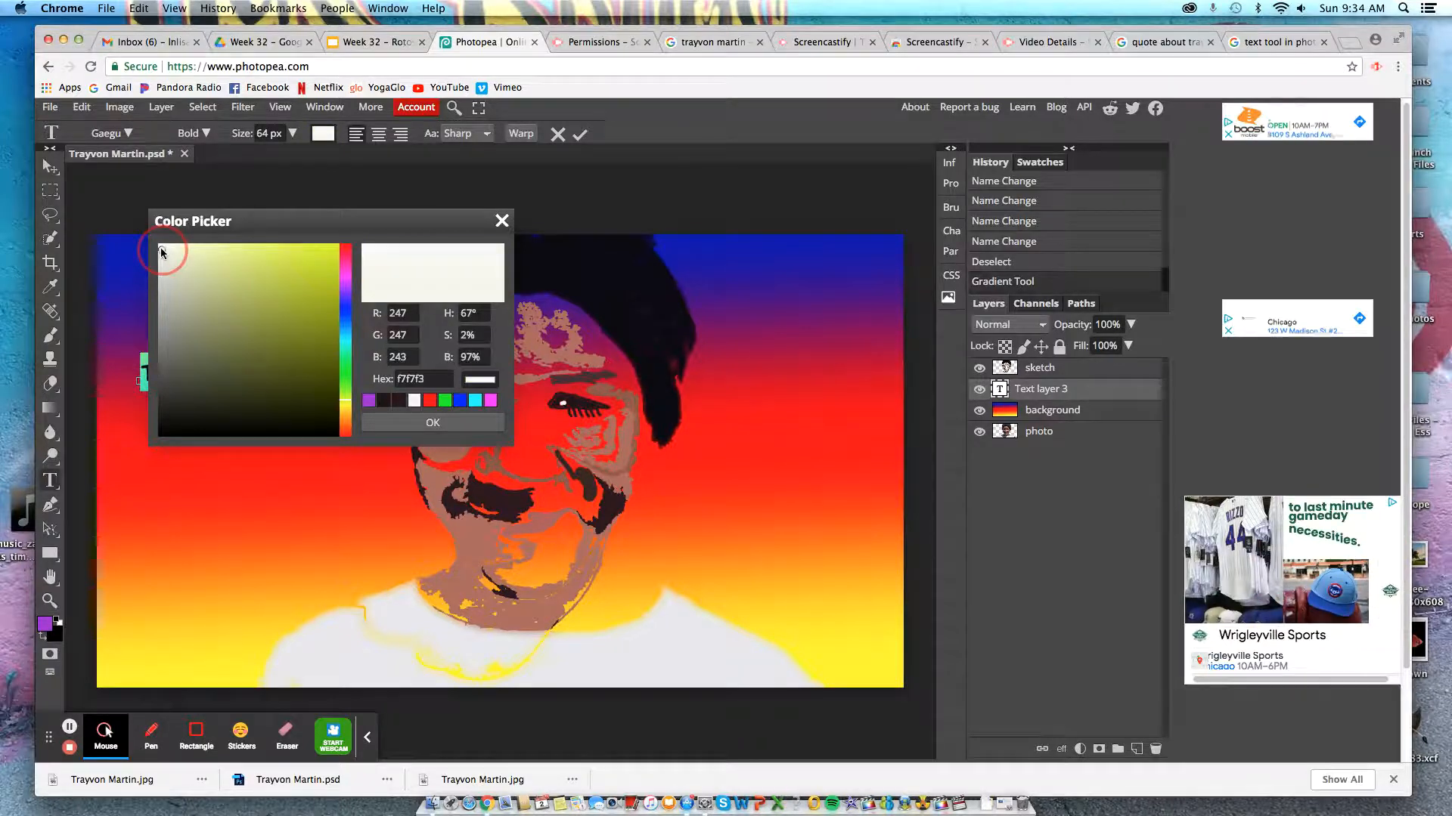
{"action": "left_click", "coordinate": [416, 426]}
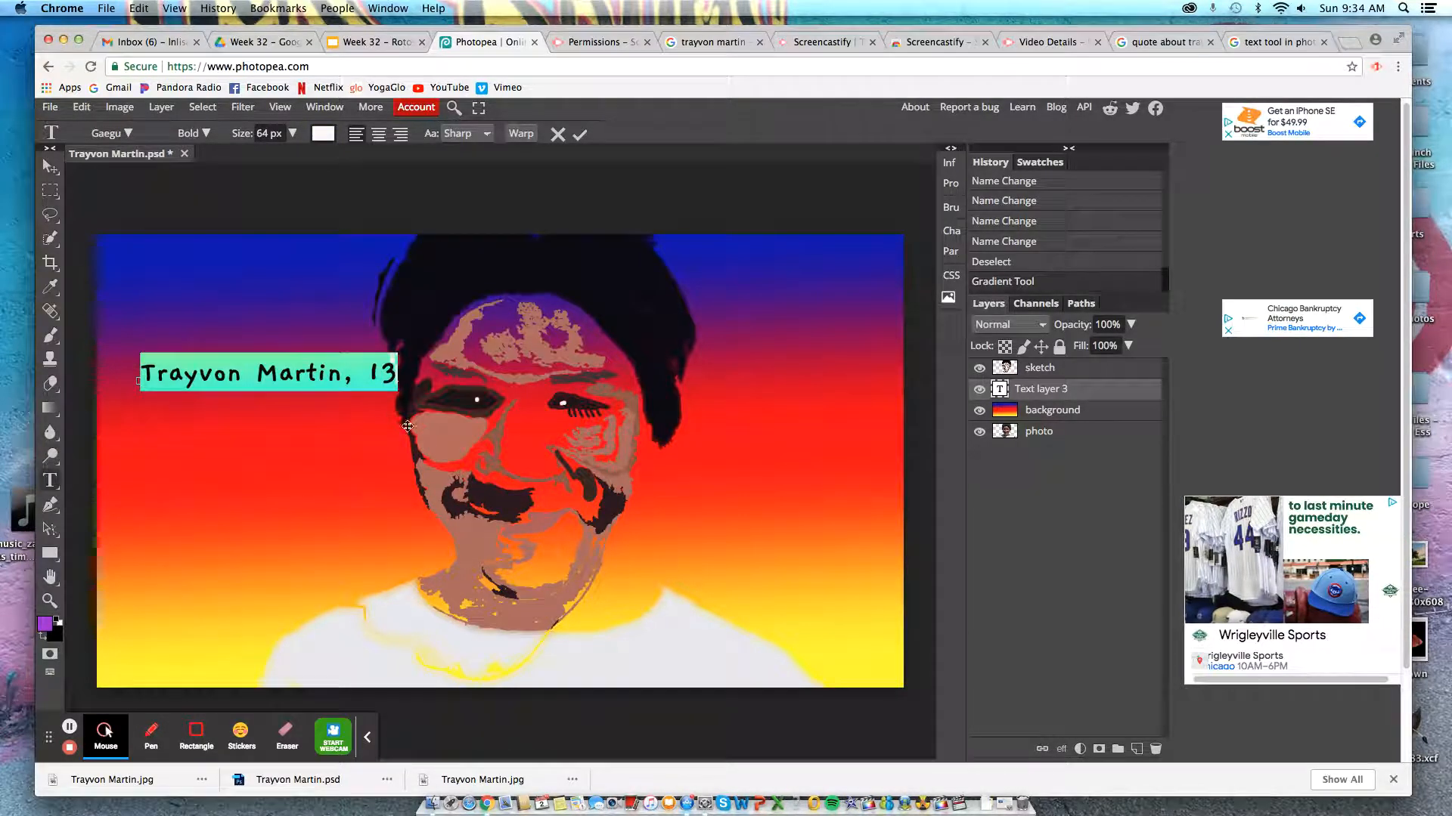
- Set the caption's font to 20 db Regular and move the text up toward the image's upper-left corner
{"action": "left_click", "coordinate": [128, 134]}
{"action": "scroll", "coordinate": [231, 412], "scroll_direction": "down", "scroll_amount": 10}
{"action": "scroll", "coordinate": [232, 433], "scroll_direction": "down", "scroll_amount": 5}
{"action": "scroll", "coordinate": [230, 433], "scroll_direction": "down", "scroll_amount": 5}
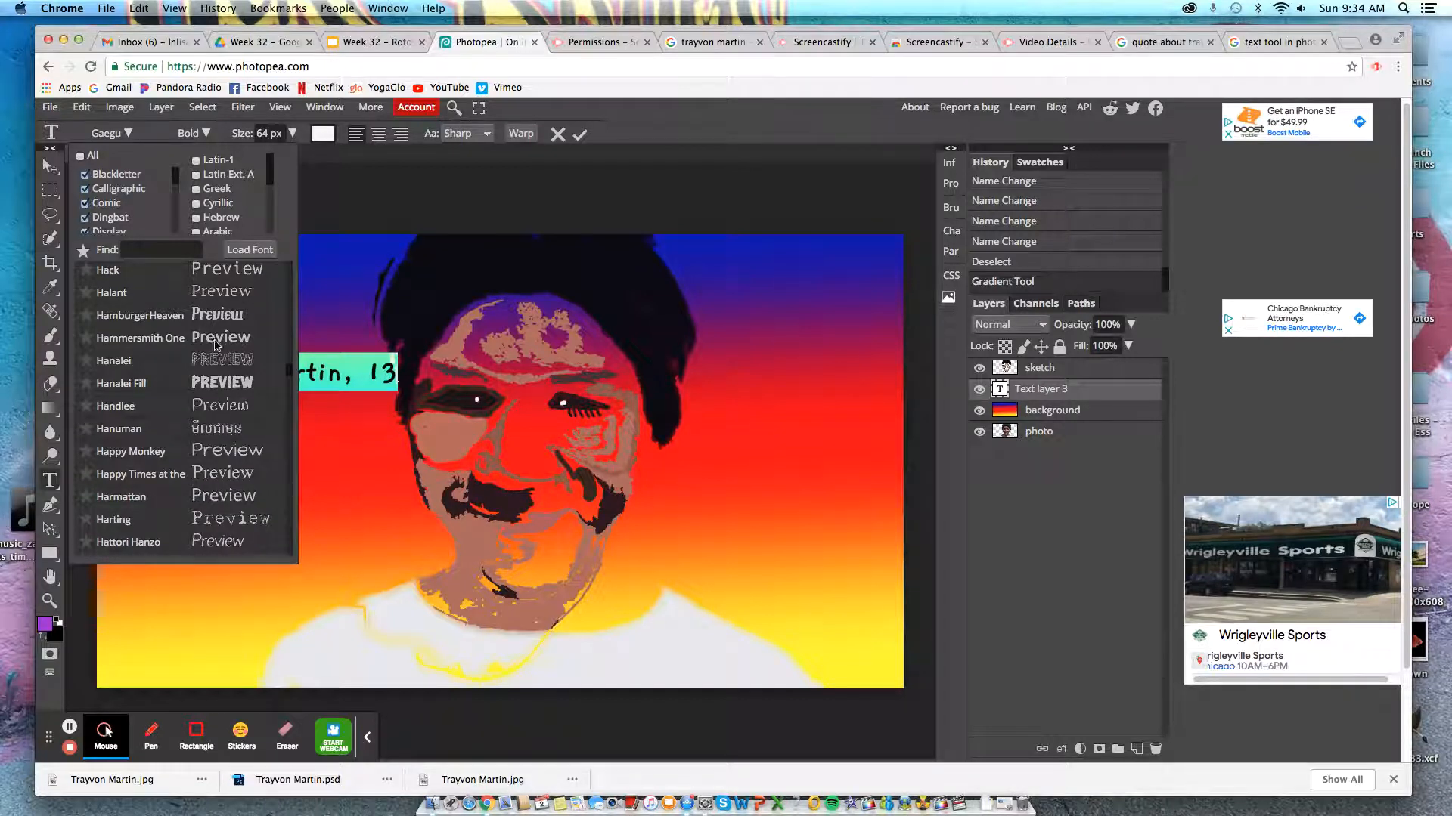
{"action": "scroll", "coordinate": [226, 391], "scroll_direction": "down", "scroll_amount": 10}
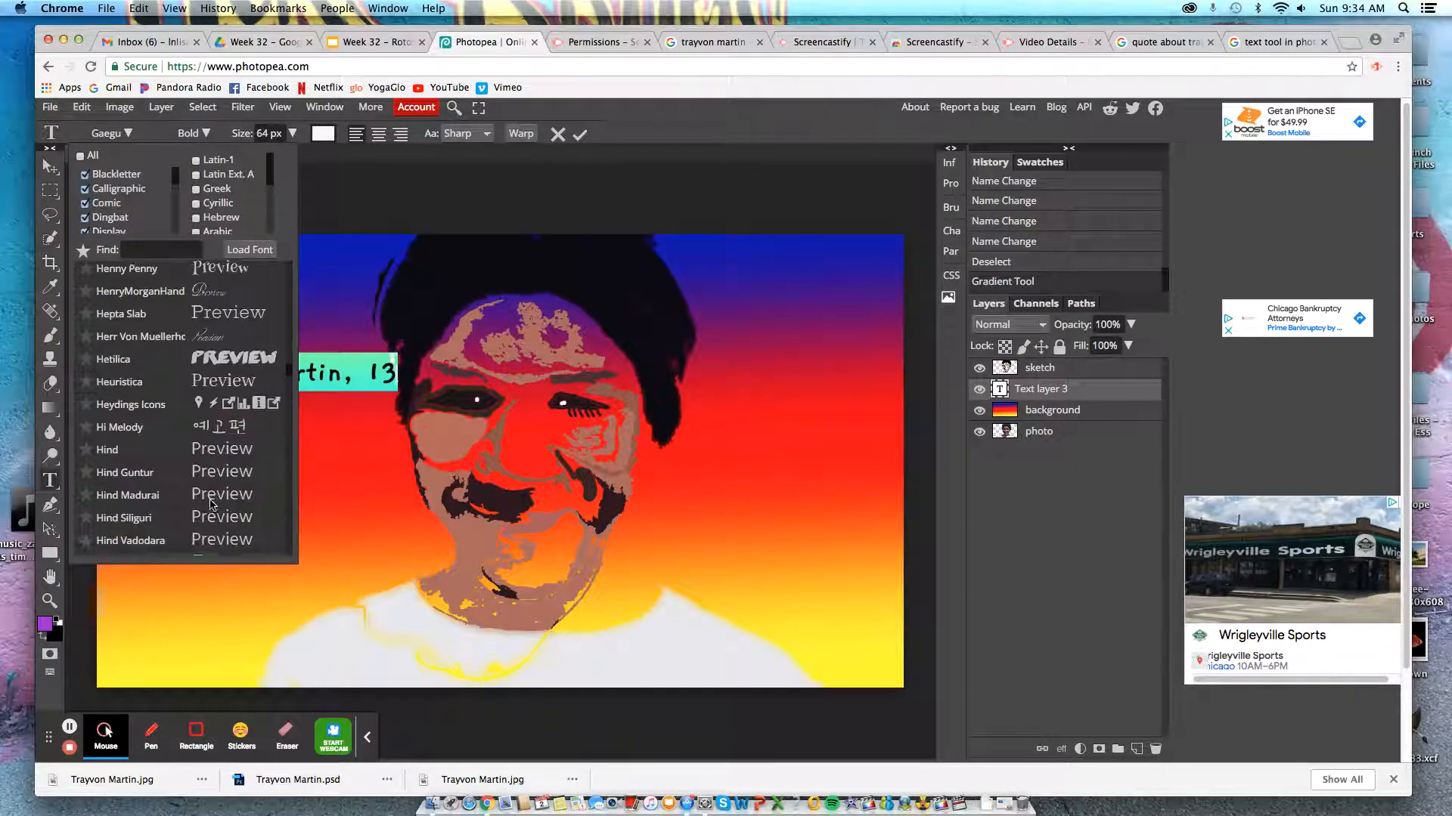
{"action": "scroll", "coordinate": [225, 532], "scroll_direction": "down", "scroll_amount": 10}
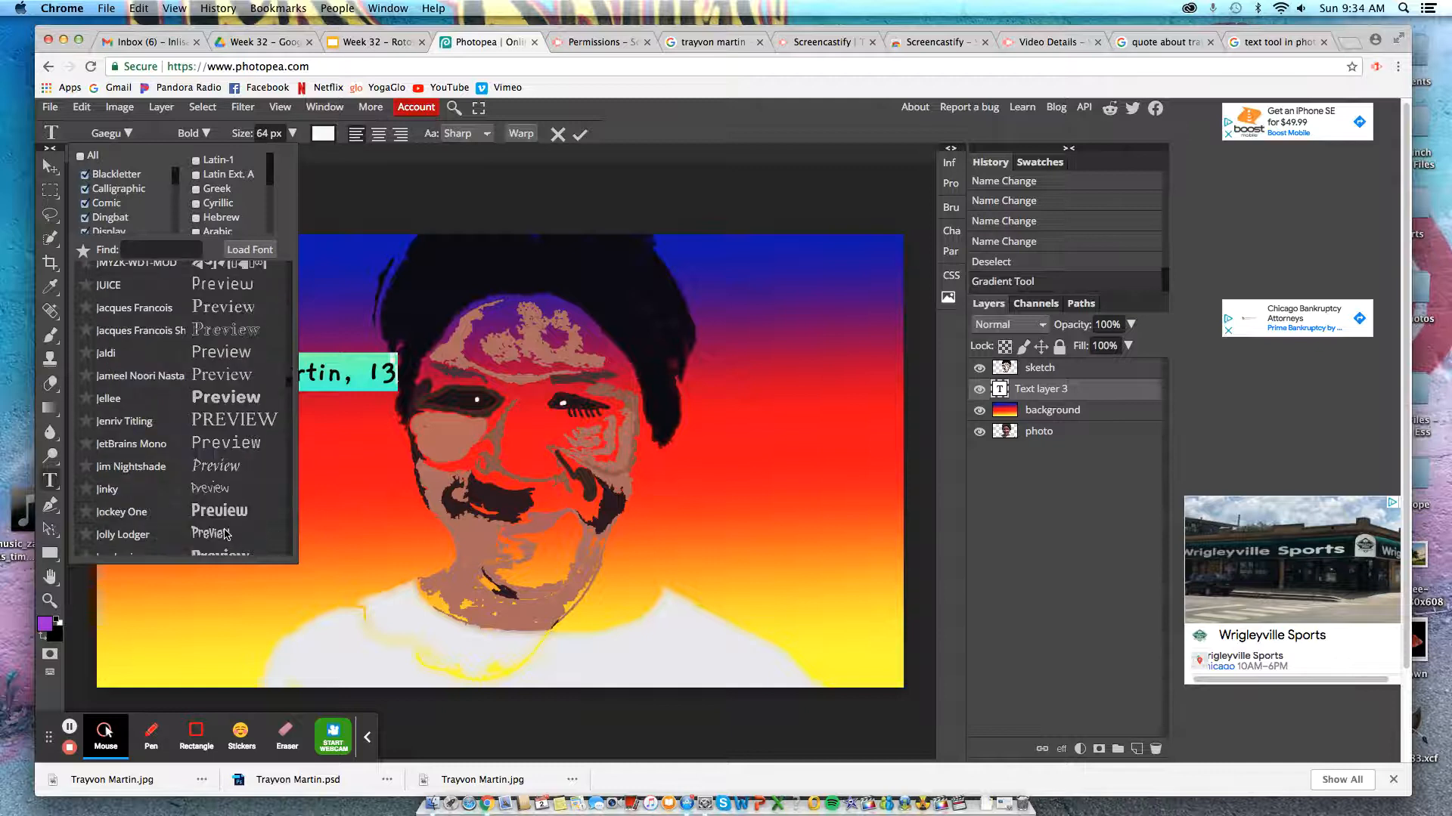
{"action": "scroll", "coordinate": [236, 520], "scroll_direction": "down", "scroll_amount": 10}
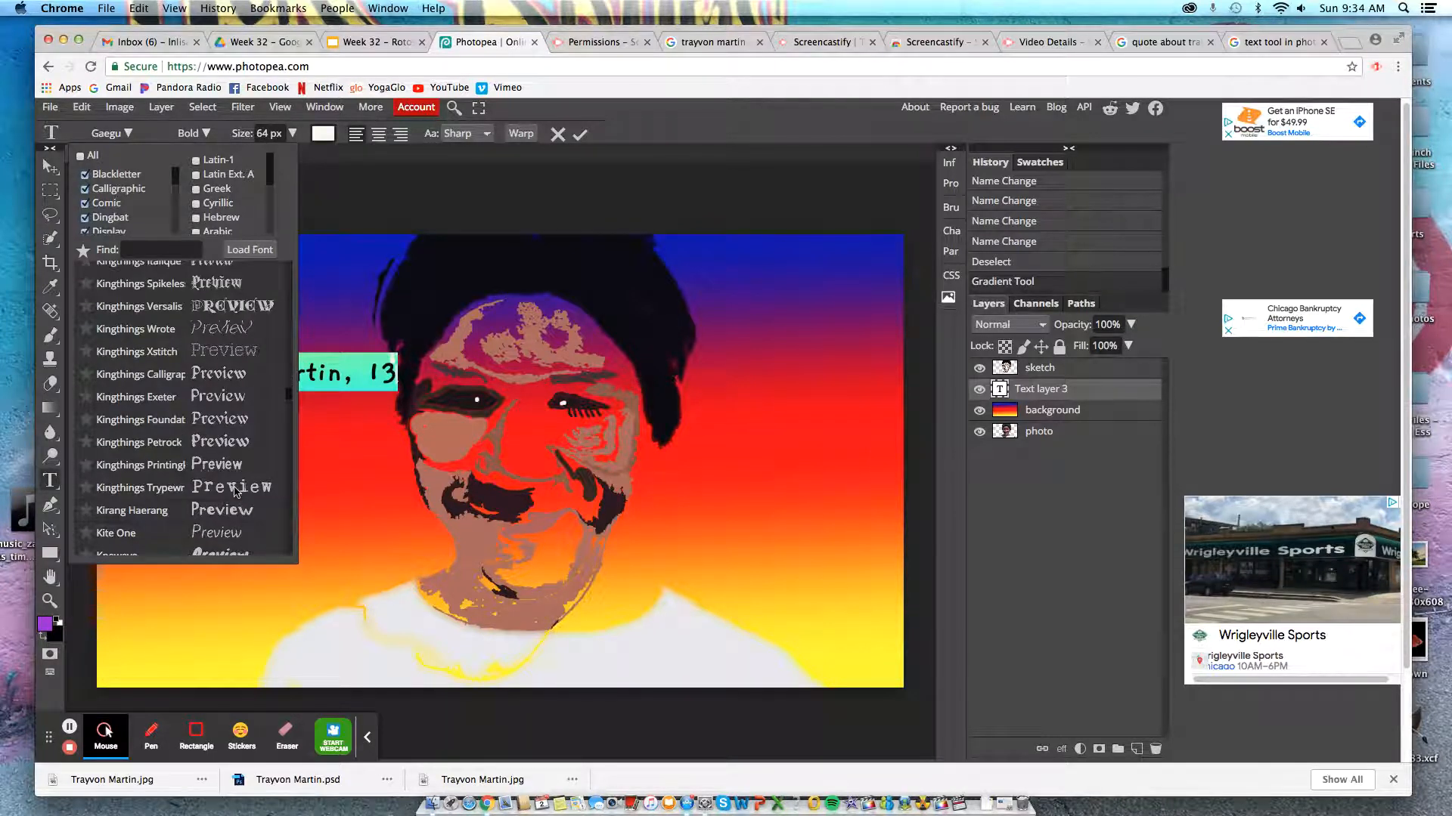
{"action": "scroll", "coordinate": [237, 492], "scroll_direction": "up", "scroll_amount": 20}
{"action": "scroll", "coordinate": [222, 367], "scroll_direction": "up", "scroll_amount": 15}
{"action": "scroll", "coordinate": [222, 368], "scroll_direction": "up", "scroll_amount": 8}
{"action": "left_click", "coordinate": [225, 316]}
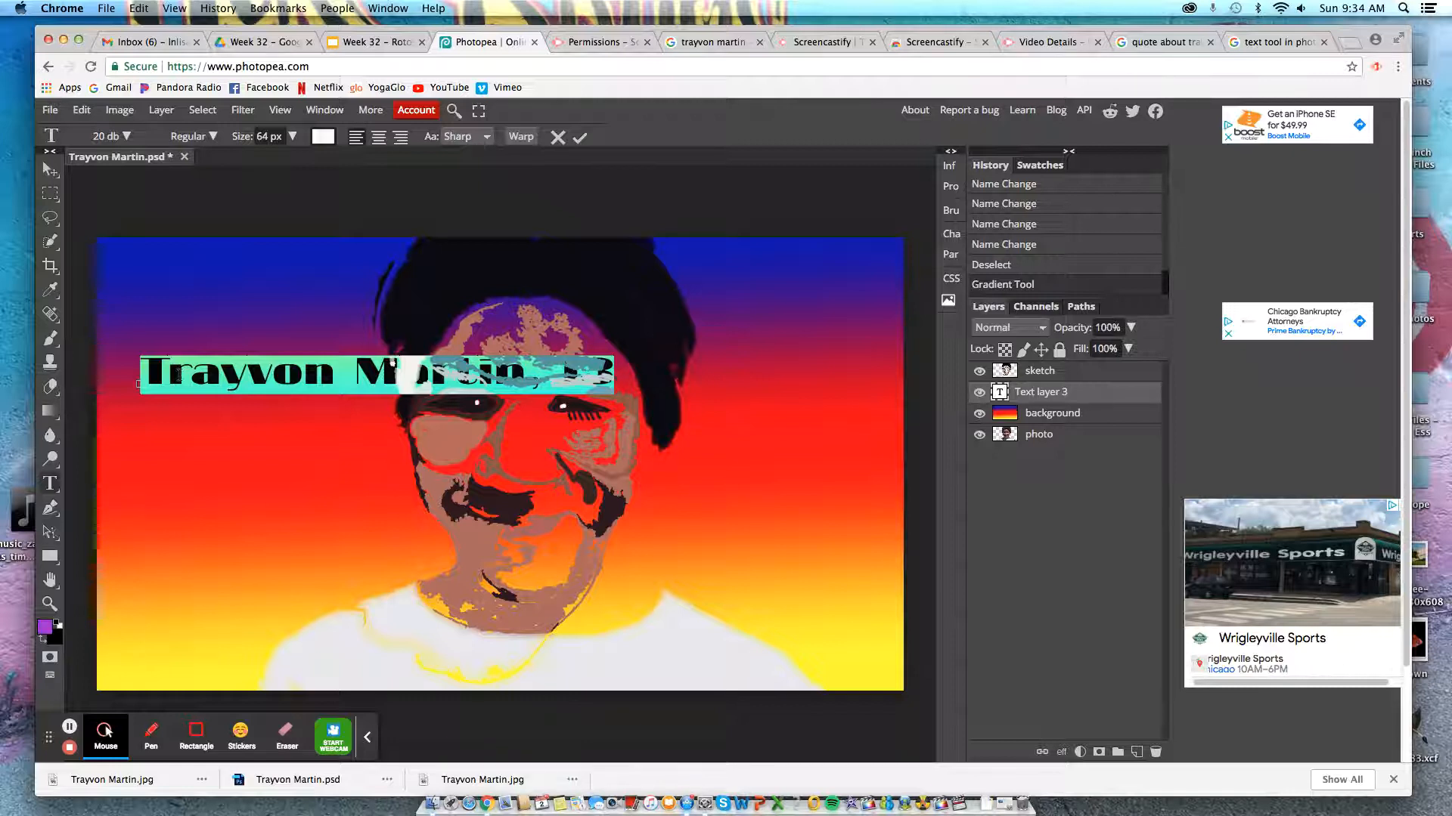
{"action": "left_click_drag", "start_coordinate": [167, 408], "coordinate": [132, 336]}
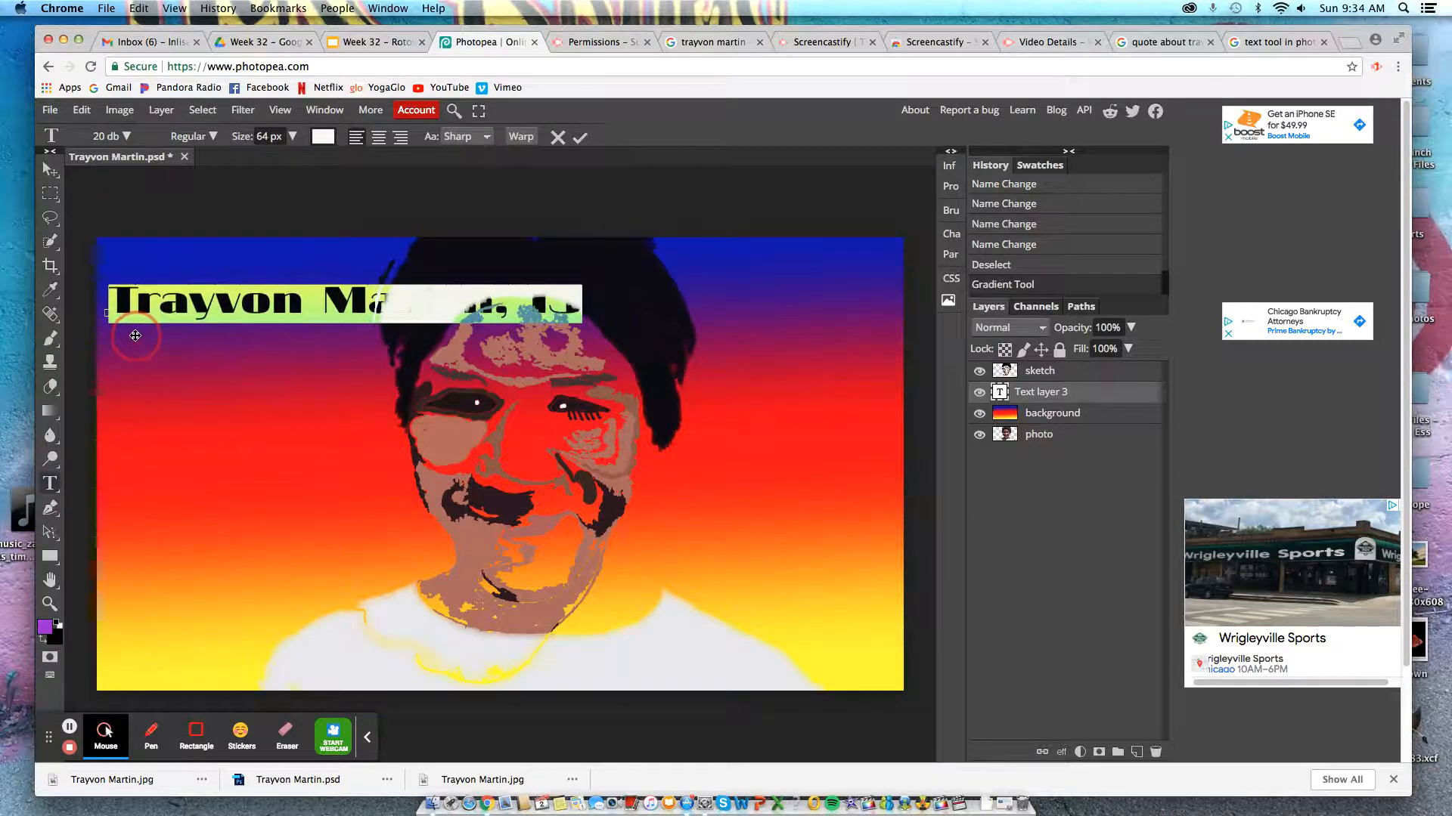
- Break the caption onto two lines after "Trayvon" and change the font of the whole caption to Concert One
{"action": "left_click", "coordinate": [323, 304]}
{"action": "key", "text": "Return"}
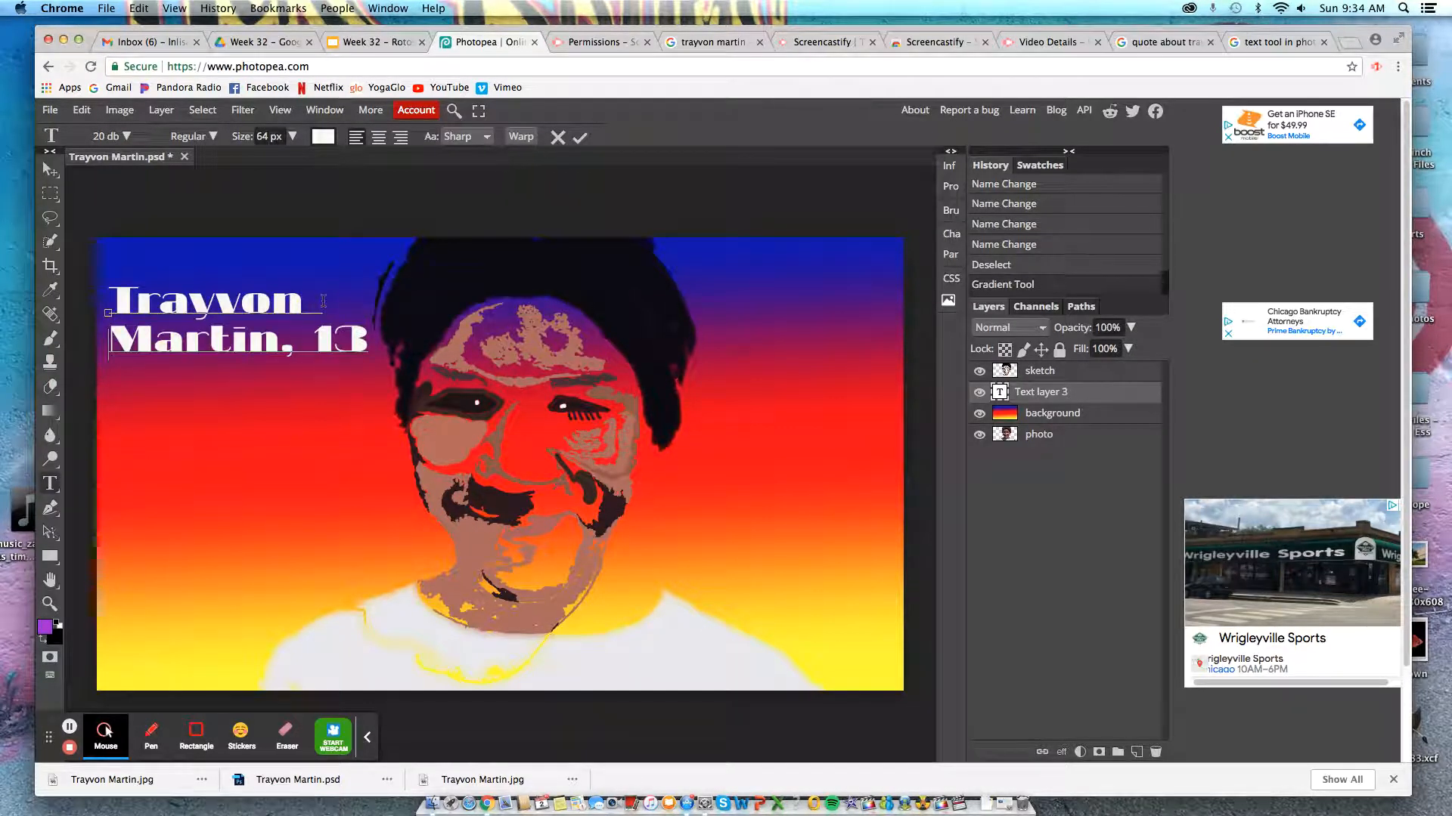
{"action": "left_click_drag", "start_coordinate": [366, 344], "coordinate": [109, 291]}
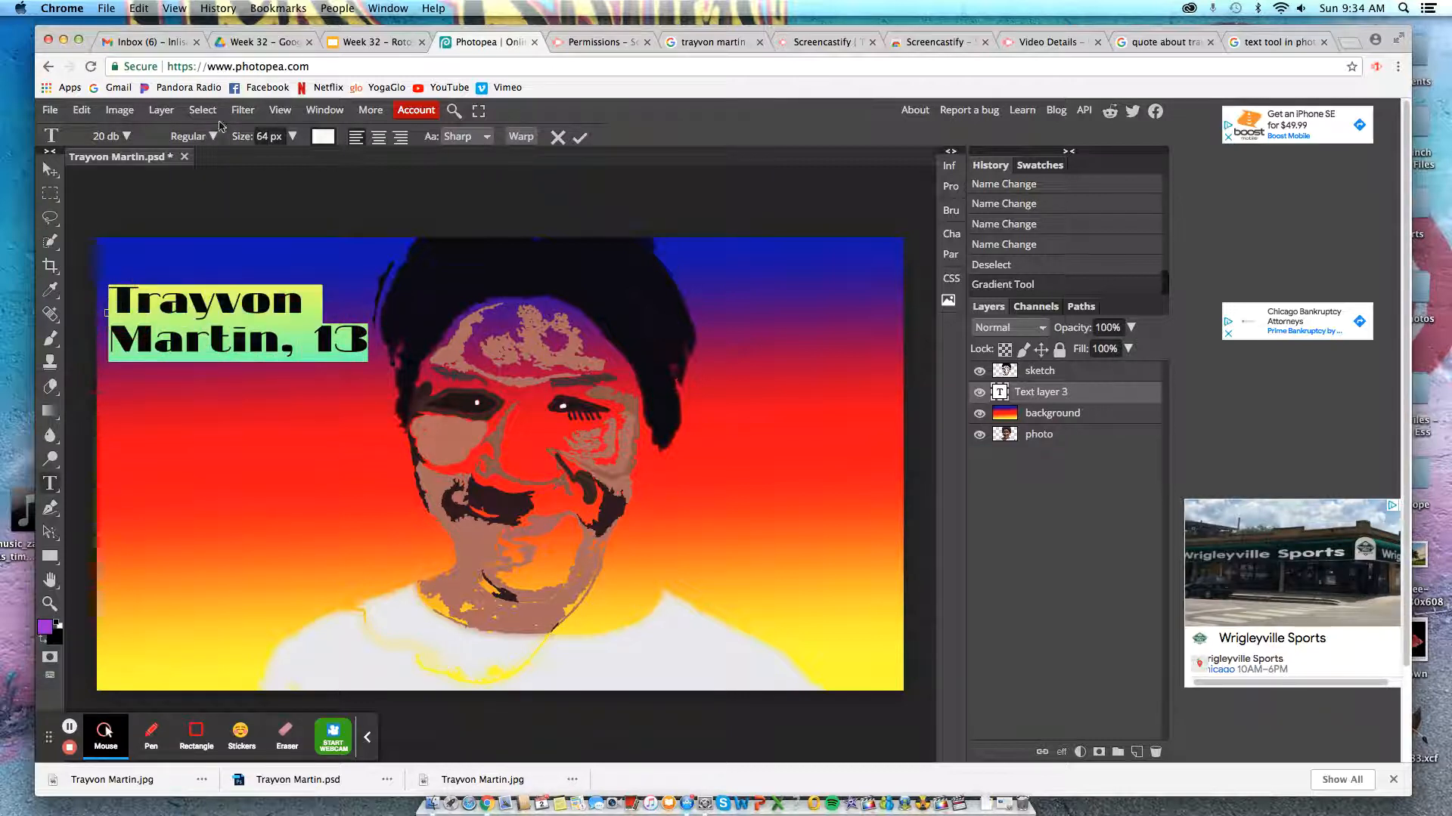
{"action": "left_click", "coordinate": [127, 136]}
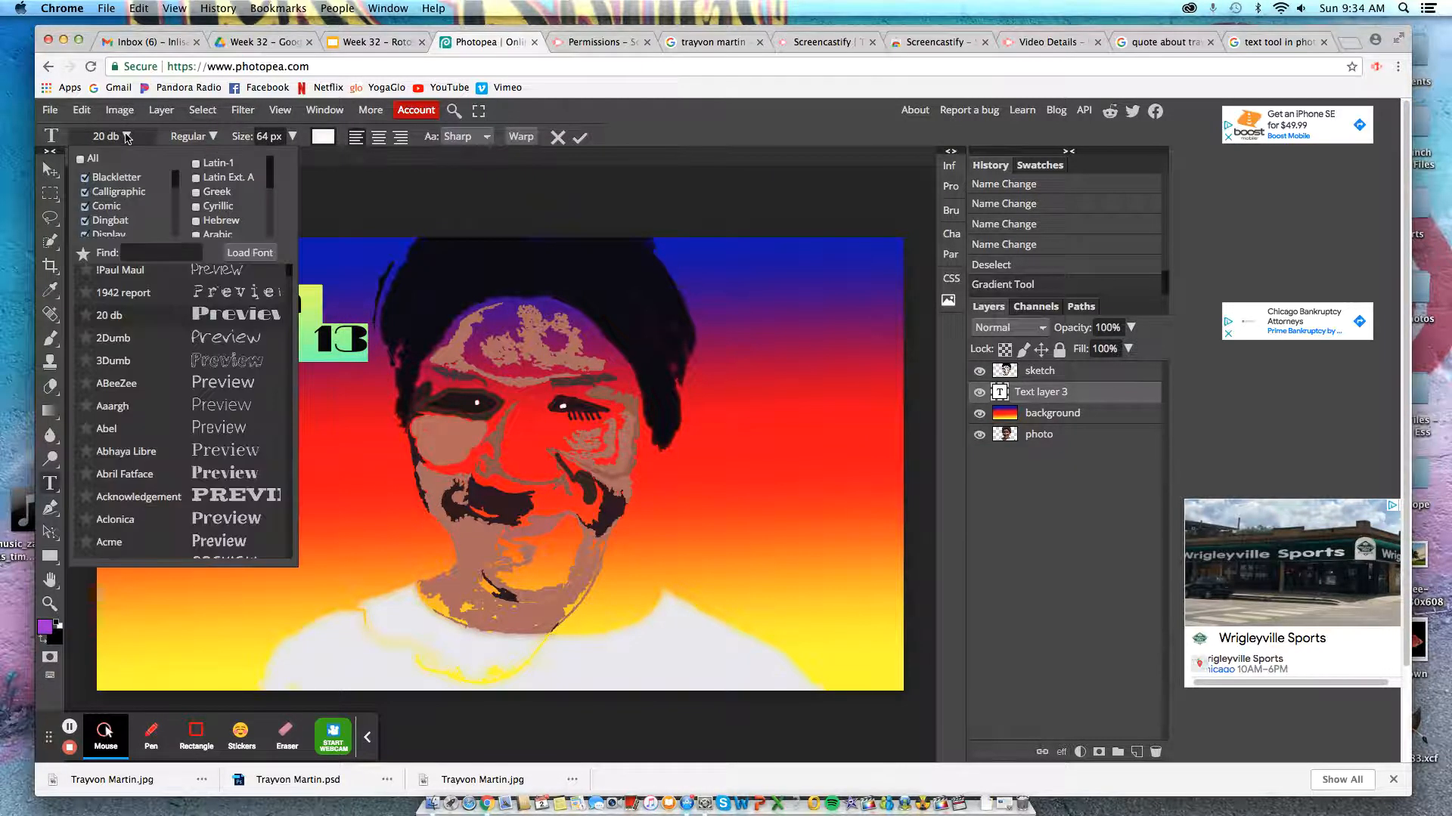
{"action": "scroll", "coordinate": [230, 438], "scroll_direction": "down", "scroll_amount": 10}
{"action": "scroll", "coordinate": [231, 438], "scroll_direction": "down", "scroll_amount": 10}
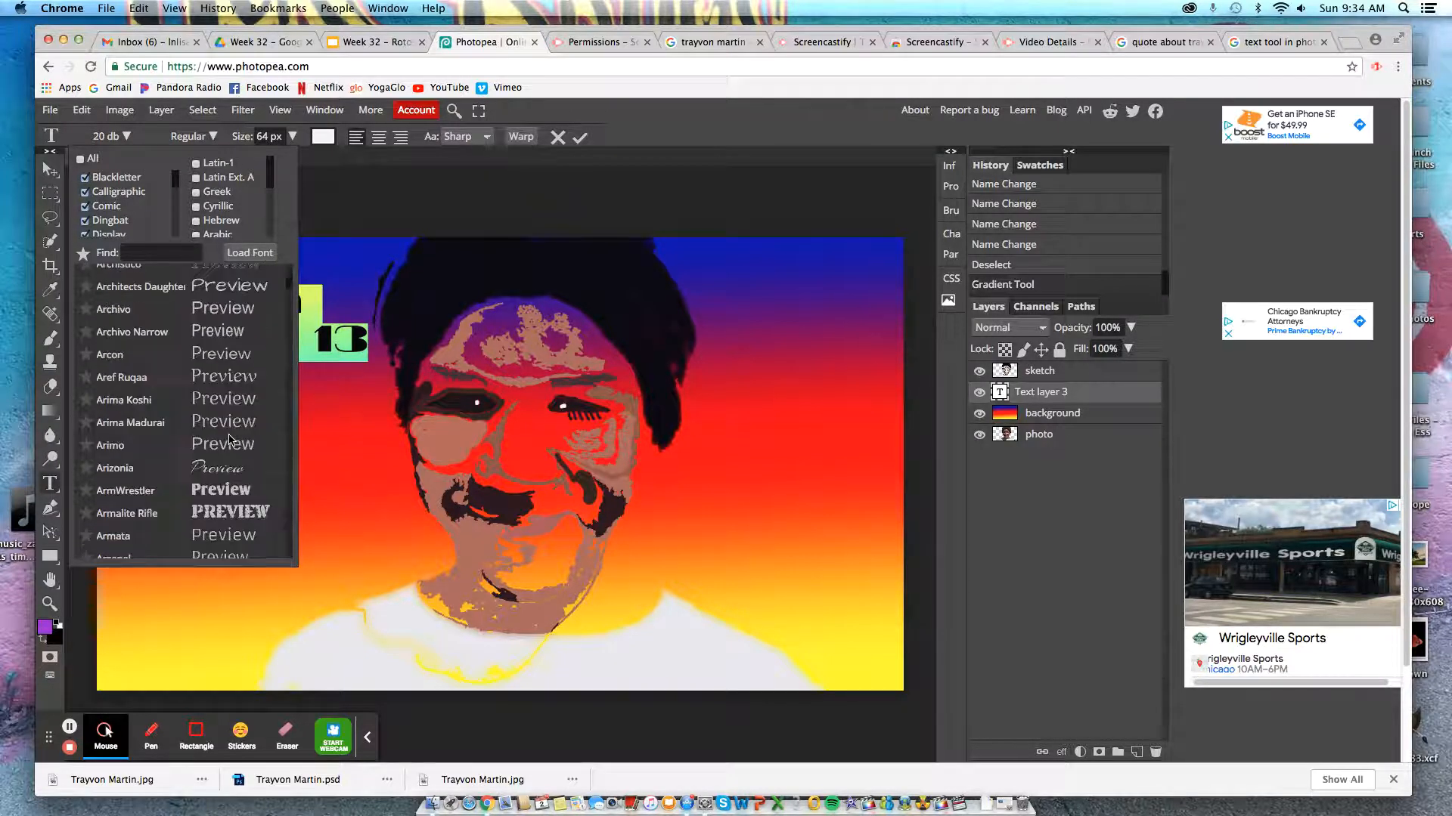
{"action": "scroll", "coordinate": [231, 437], "scroll_direction": "up", "scroll_amount": 20}
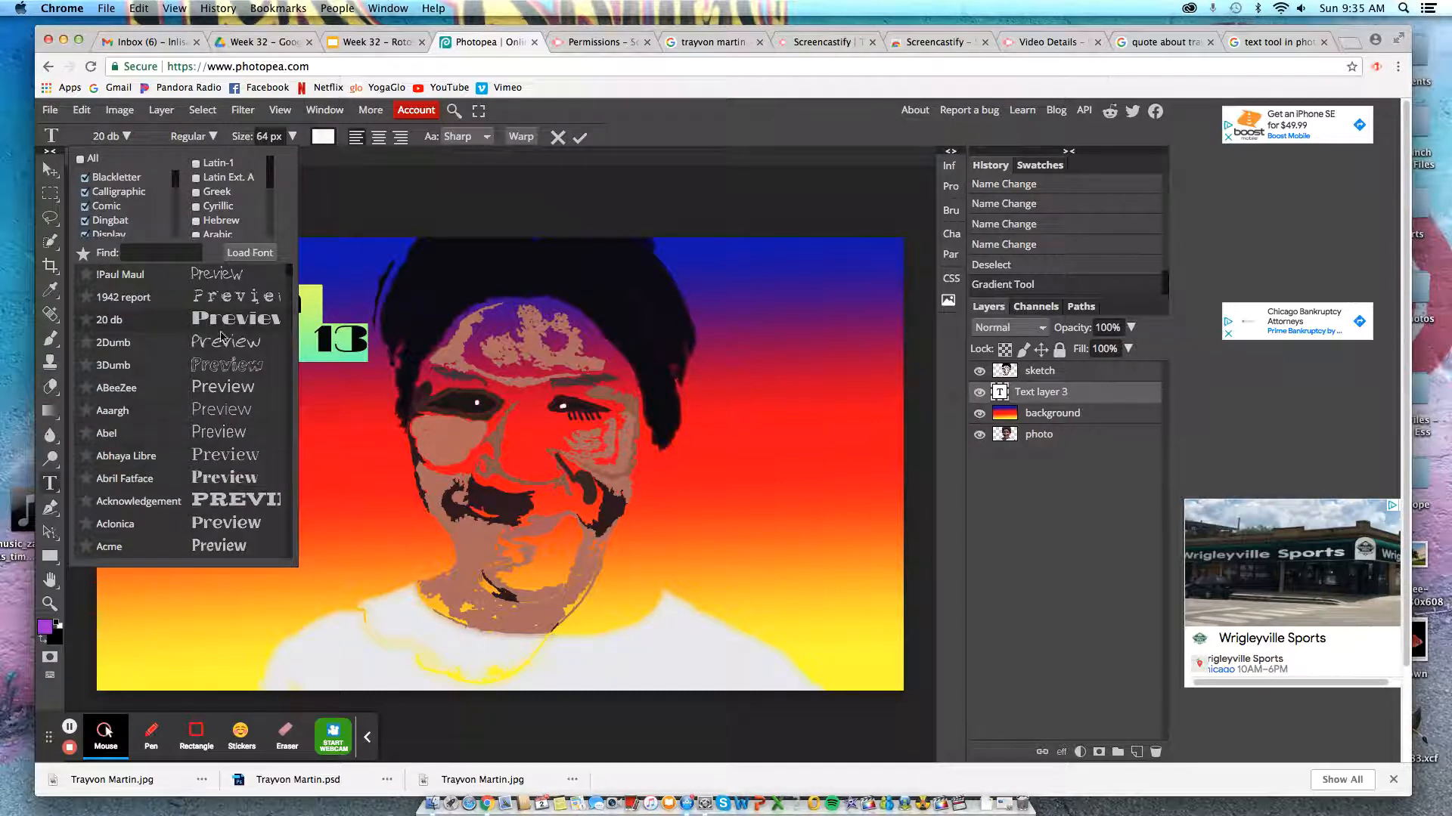
{"action": "scroll", "coordinate": [229, 455], "scroll_direction": "down", "scroll_amount": 18}
{"action": "scroll", "coordinate": [216, 386], "scroll_direction": "down", "scroll_amount": 6}
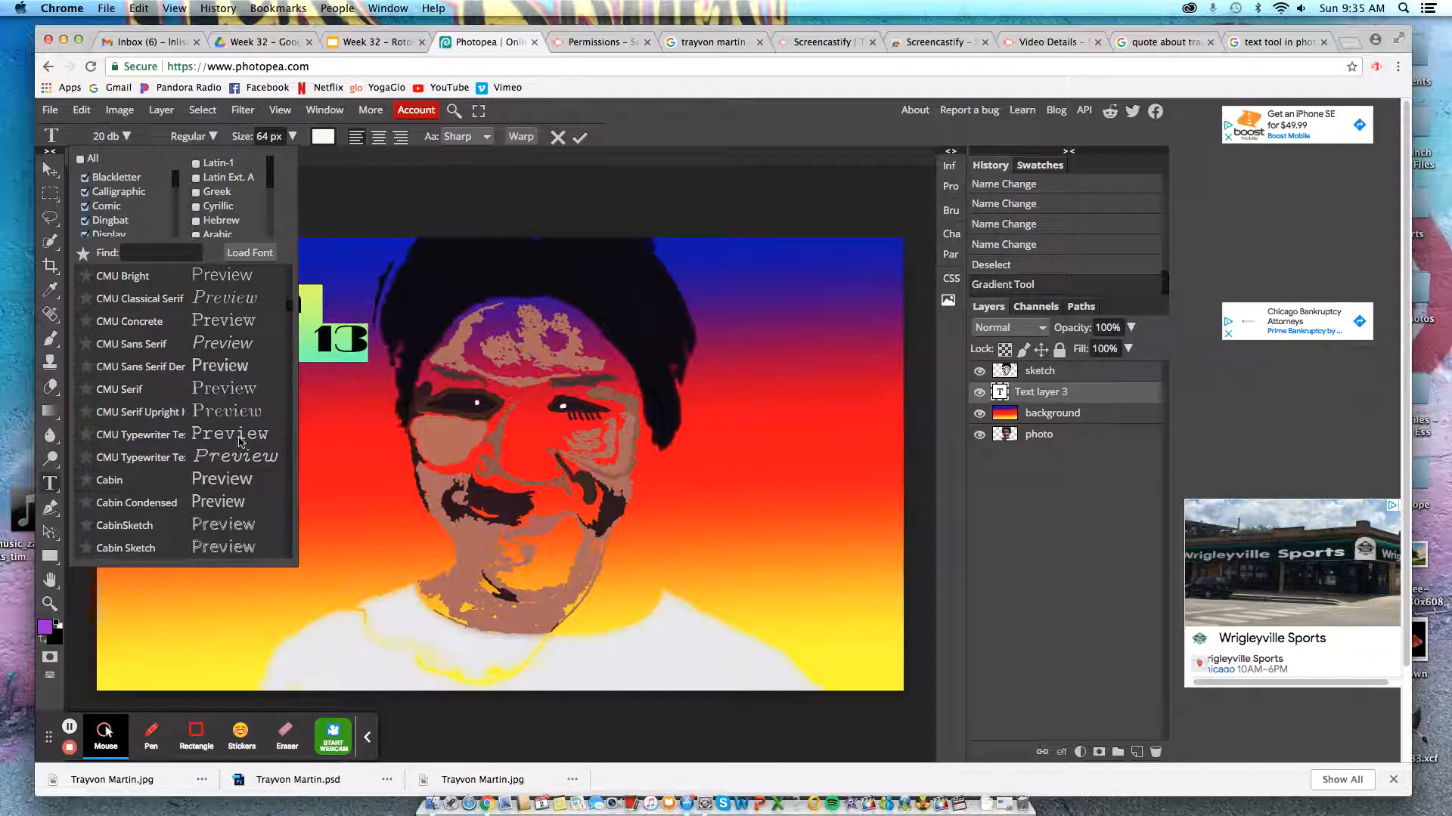
{"action": "scroll", "coordinate": [231, 470], "scroll_direction": "down", "scroll_amount": 8}
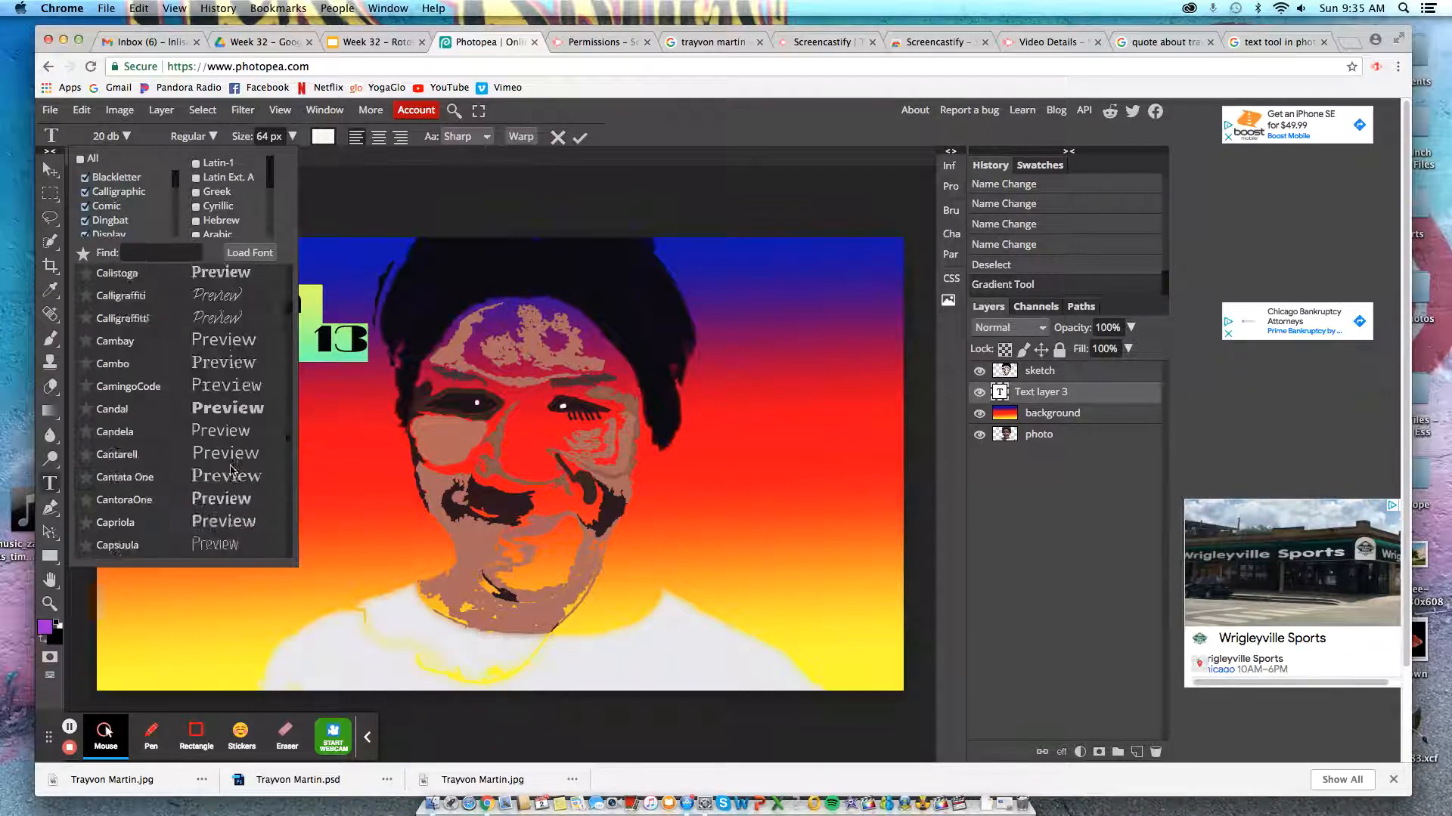
{"action": "scroll", "coordinate": [249, 474], "scroll_direction": "down", "scroll_amount": 2}
{"action": "scroll", "coordinate": [257, 478], "scroll_direction": "down", "scroll_amount": 10}
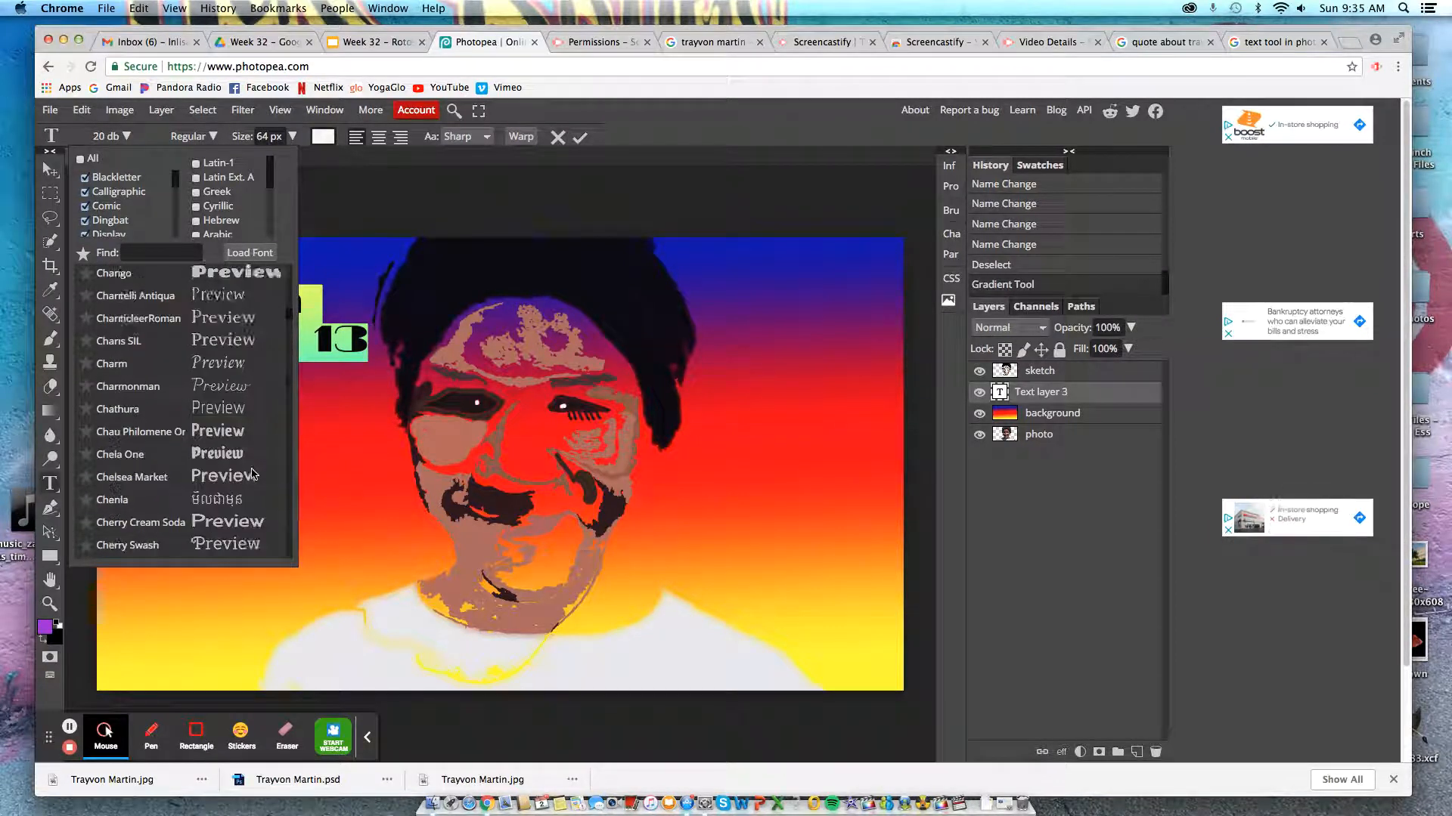
{"action": "scroll", "coordinate": [235, 447], "scroll_direction": "down", "scroll_amount": 8}
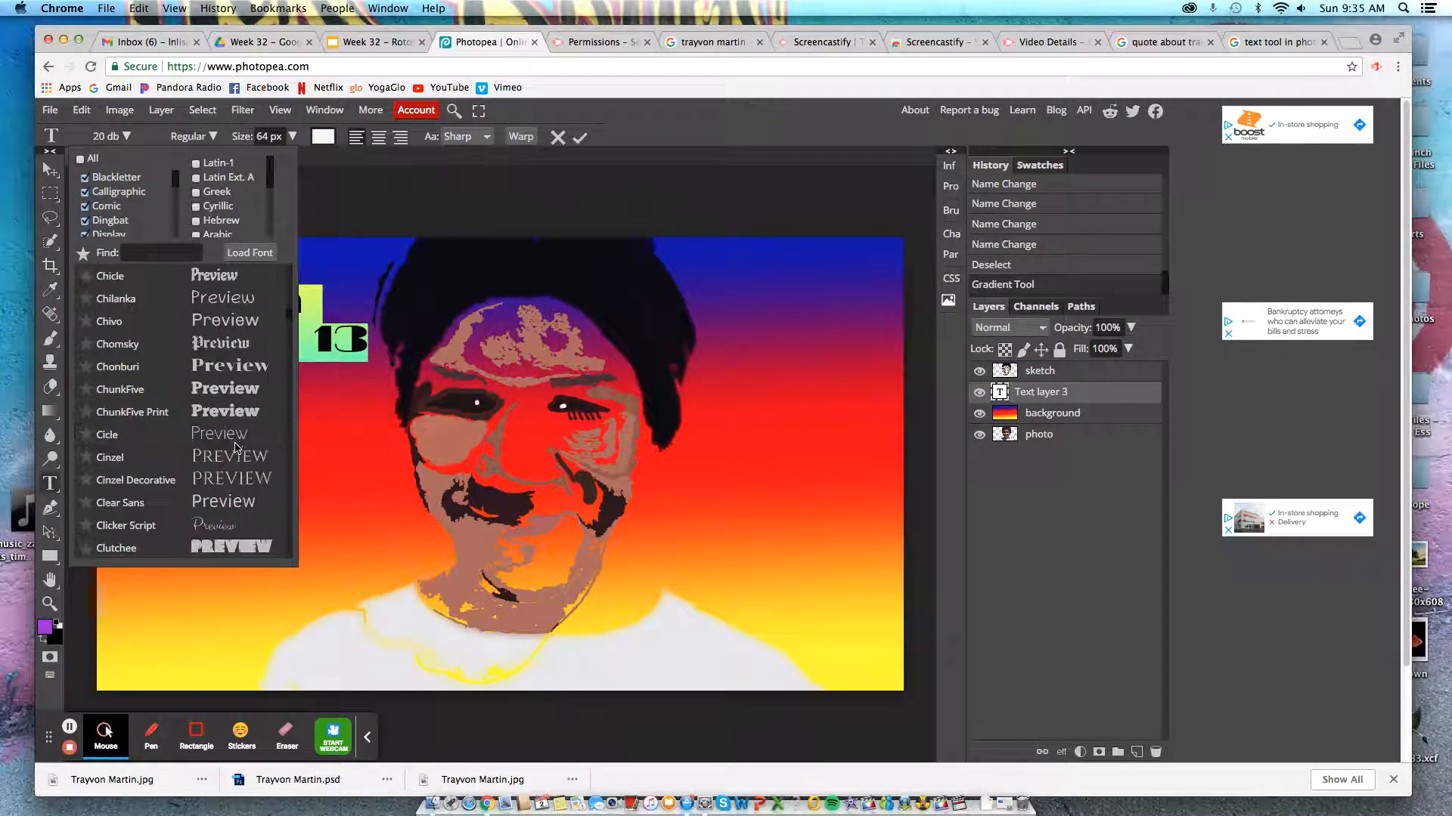
{"action": "scroll", "coordinate": [240, 468], "scroll_direction": "down", "scroll_amount": 2}
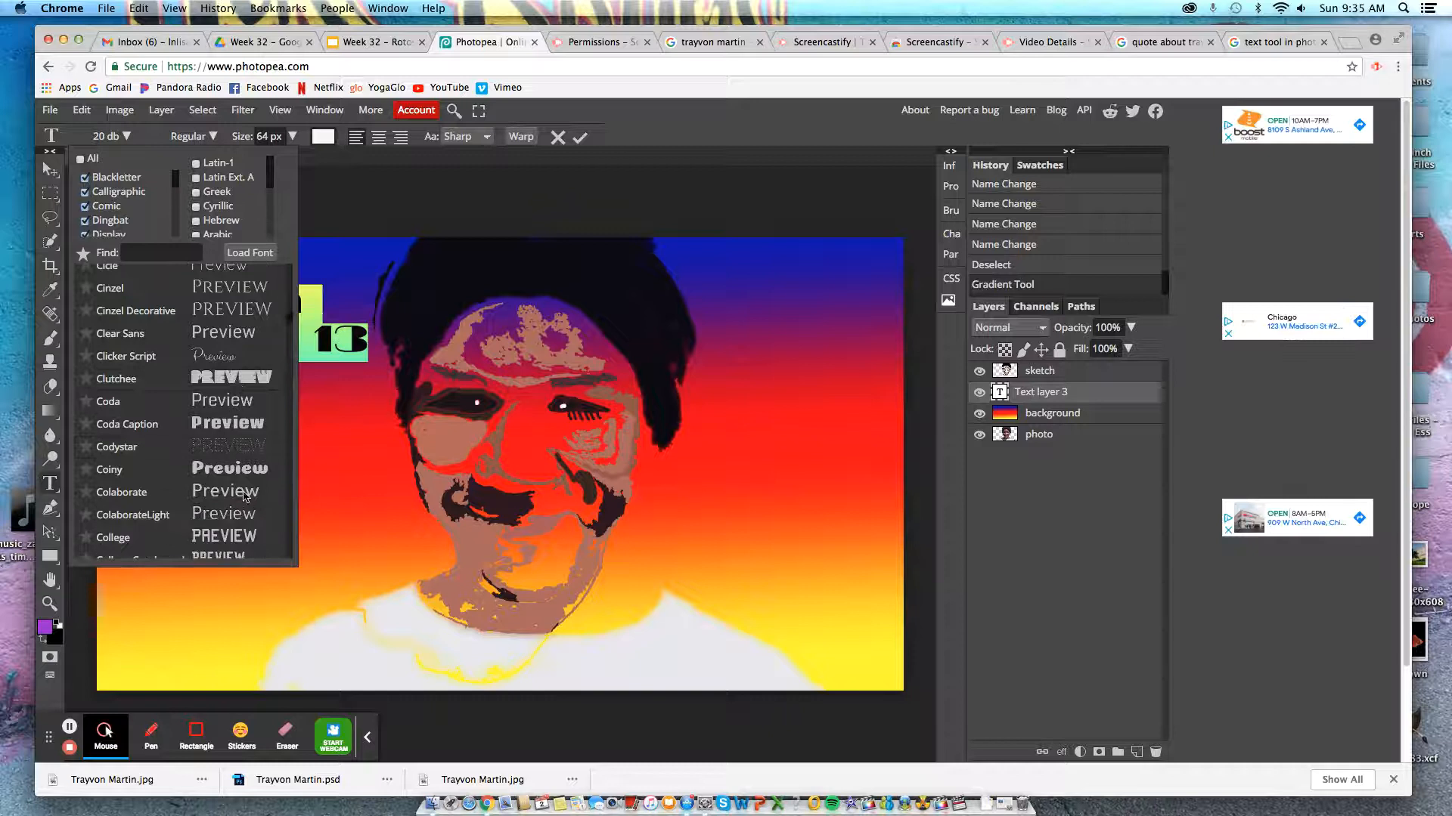
{"action": "scroll", "coordinate": [250, 496], "scroll_direction": "down", "scroll_amount": 10}
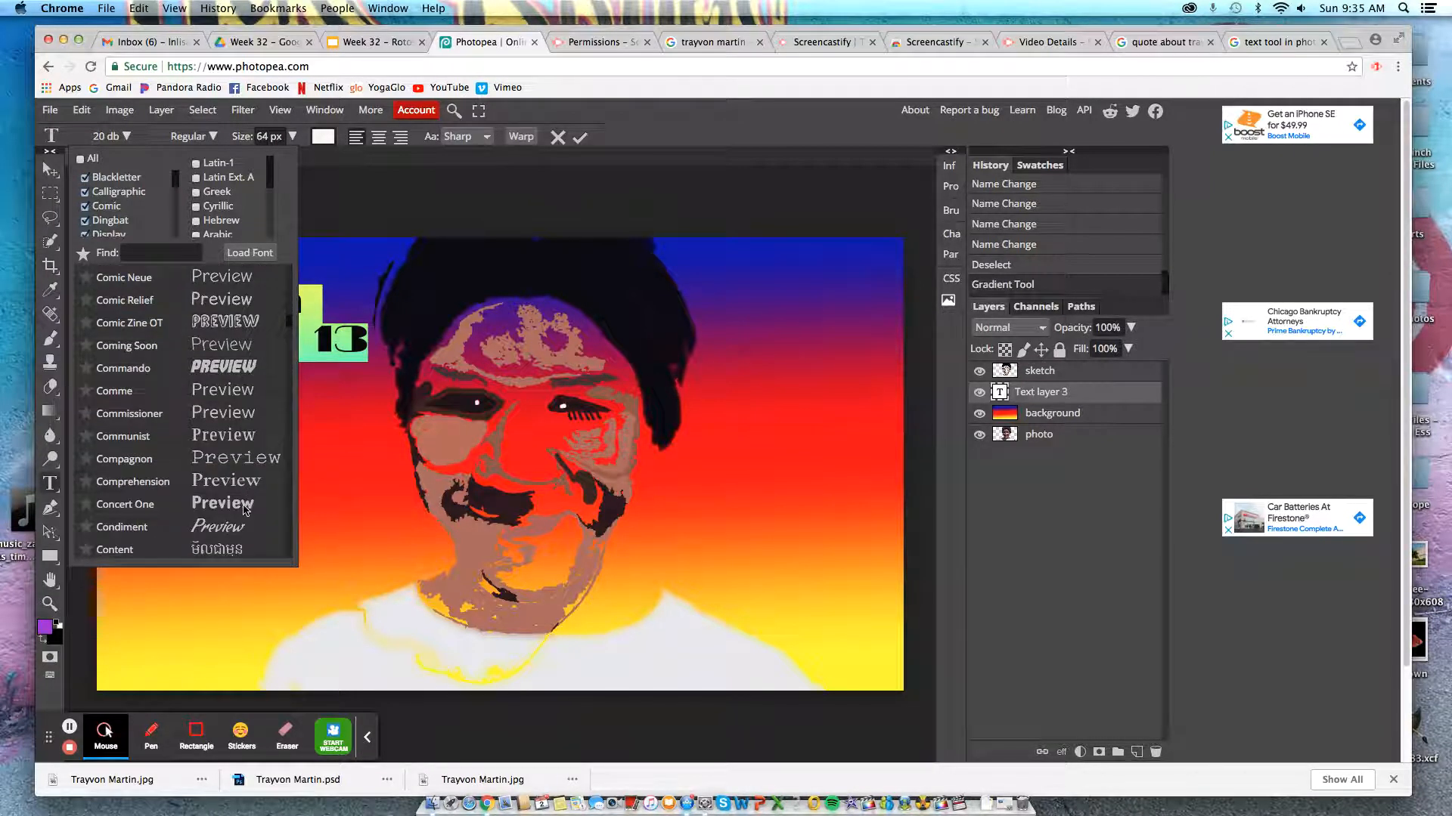
{"action": "left_click", "coordinate": [241, 508]}
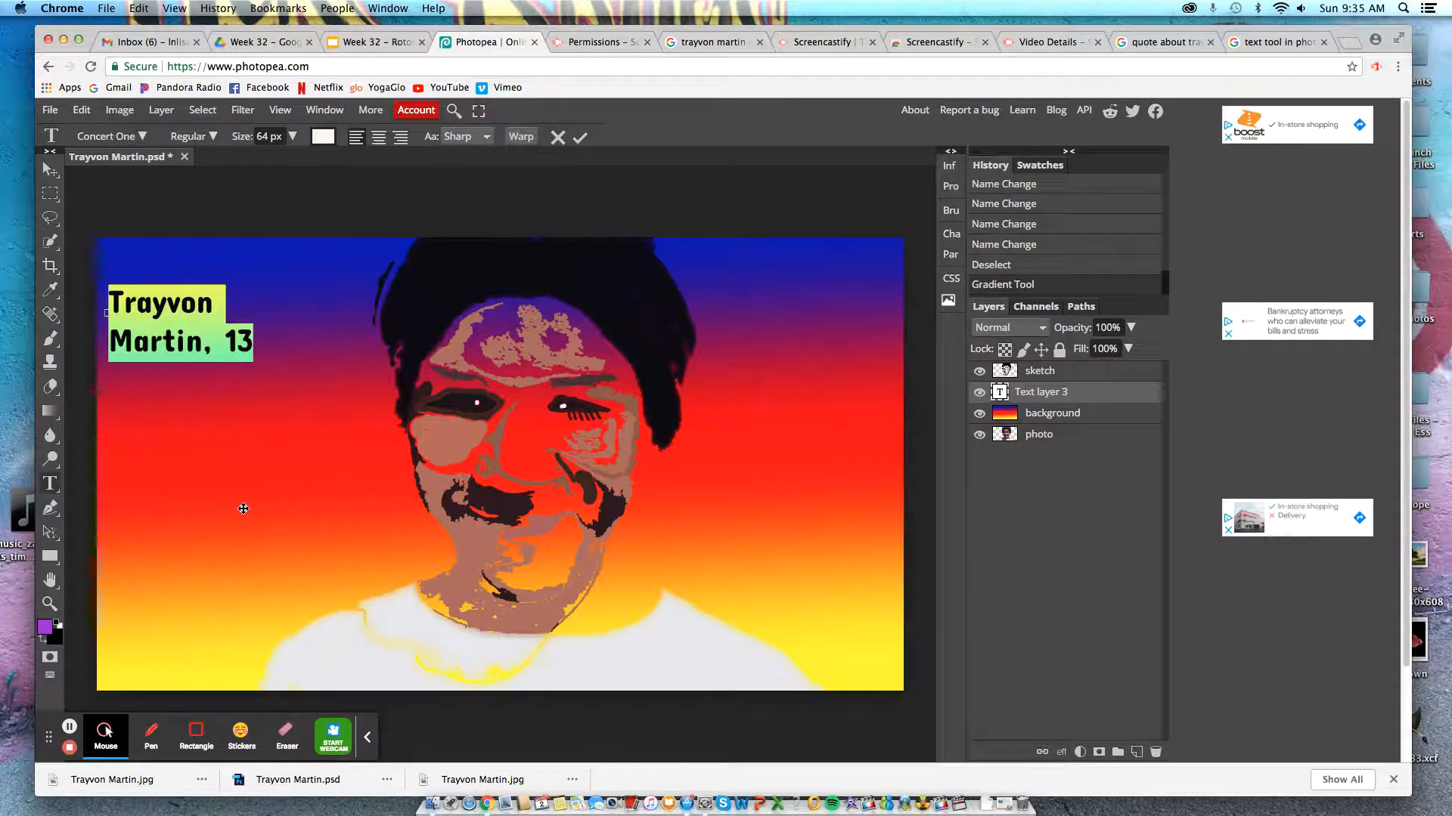
{"action": "left_click", "coordinate": [201, 342]}
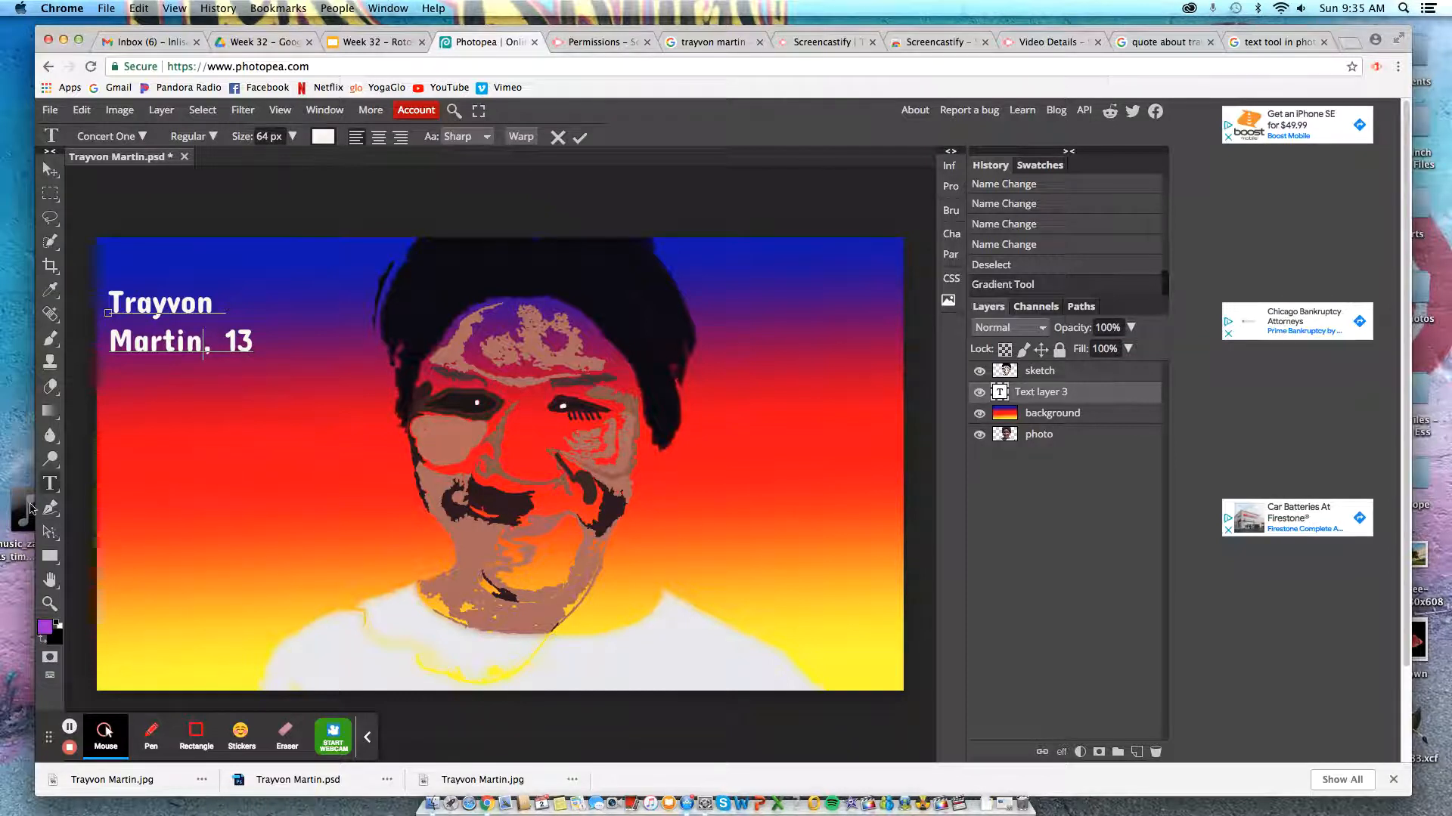
- Add a second horizontal text layer reading "Rest in Power" and place it beside the portrait's lower face, below the first caption
{"action": "right_click", "coordinate": [50, 484]}
{"action": "left_click", "coordinate": [89, 485]}
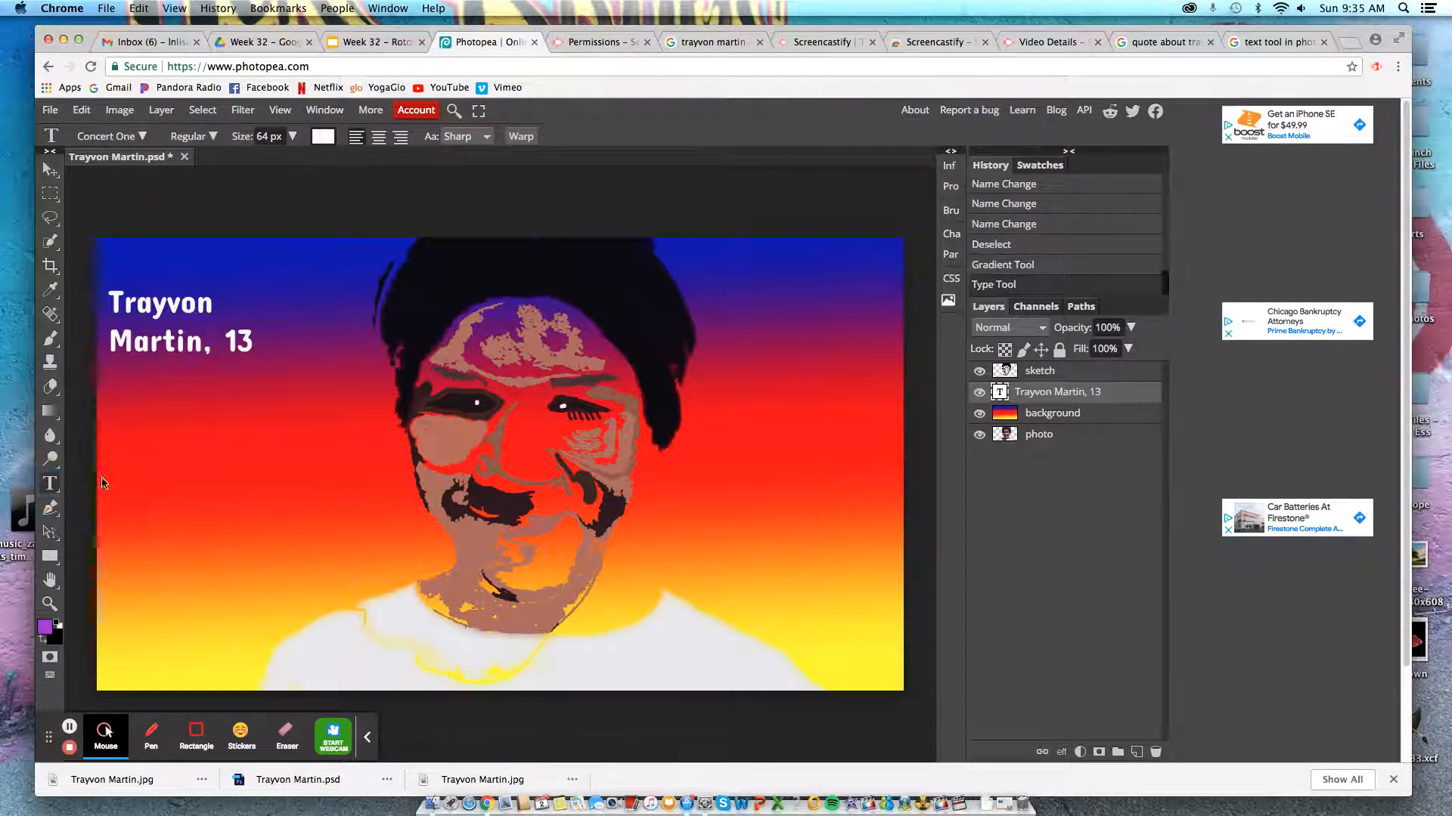
{"action": "left_click", "coordinate": [190, 445]}
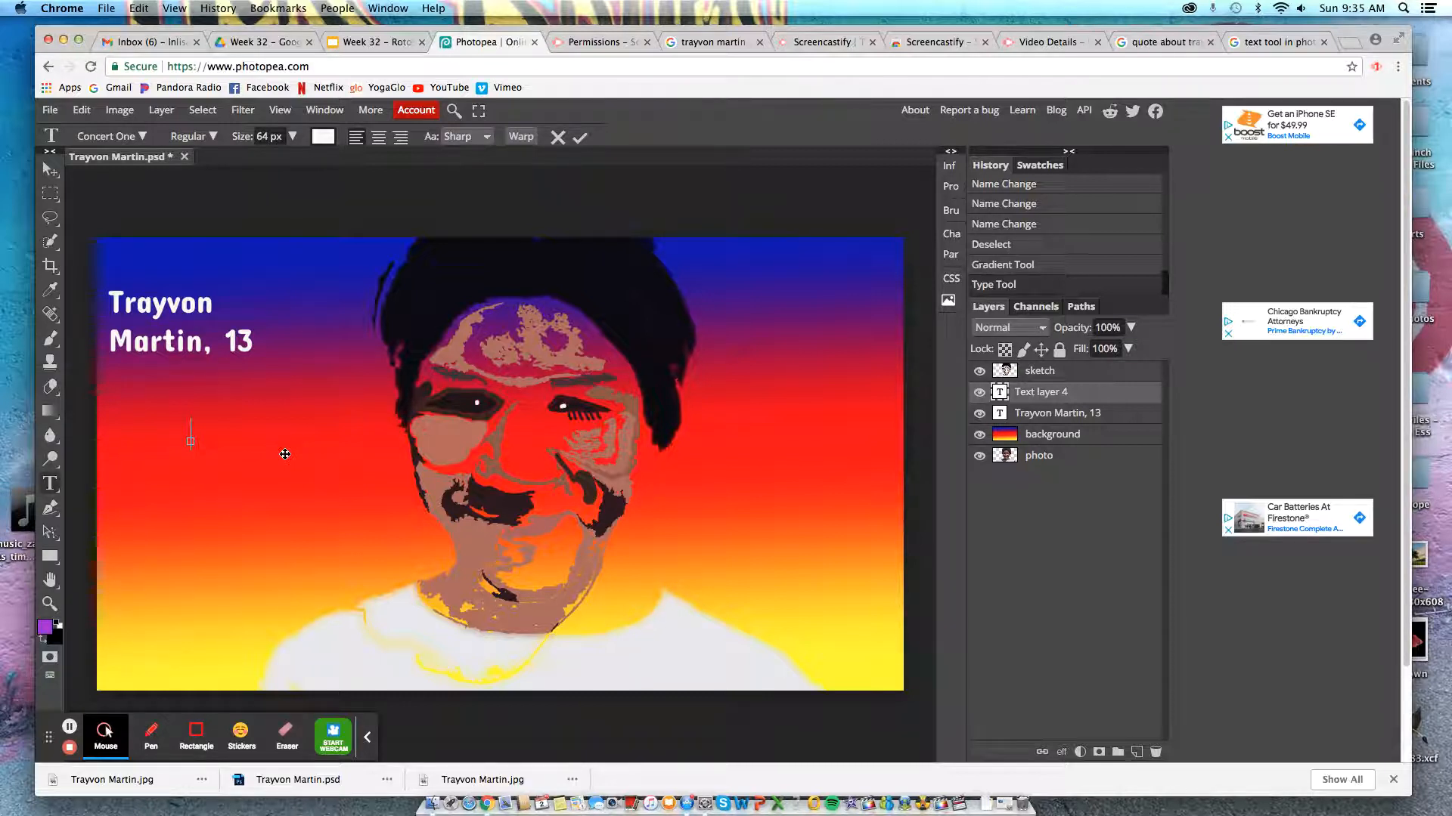
{"action": "type", "text": "Rest"}
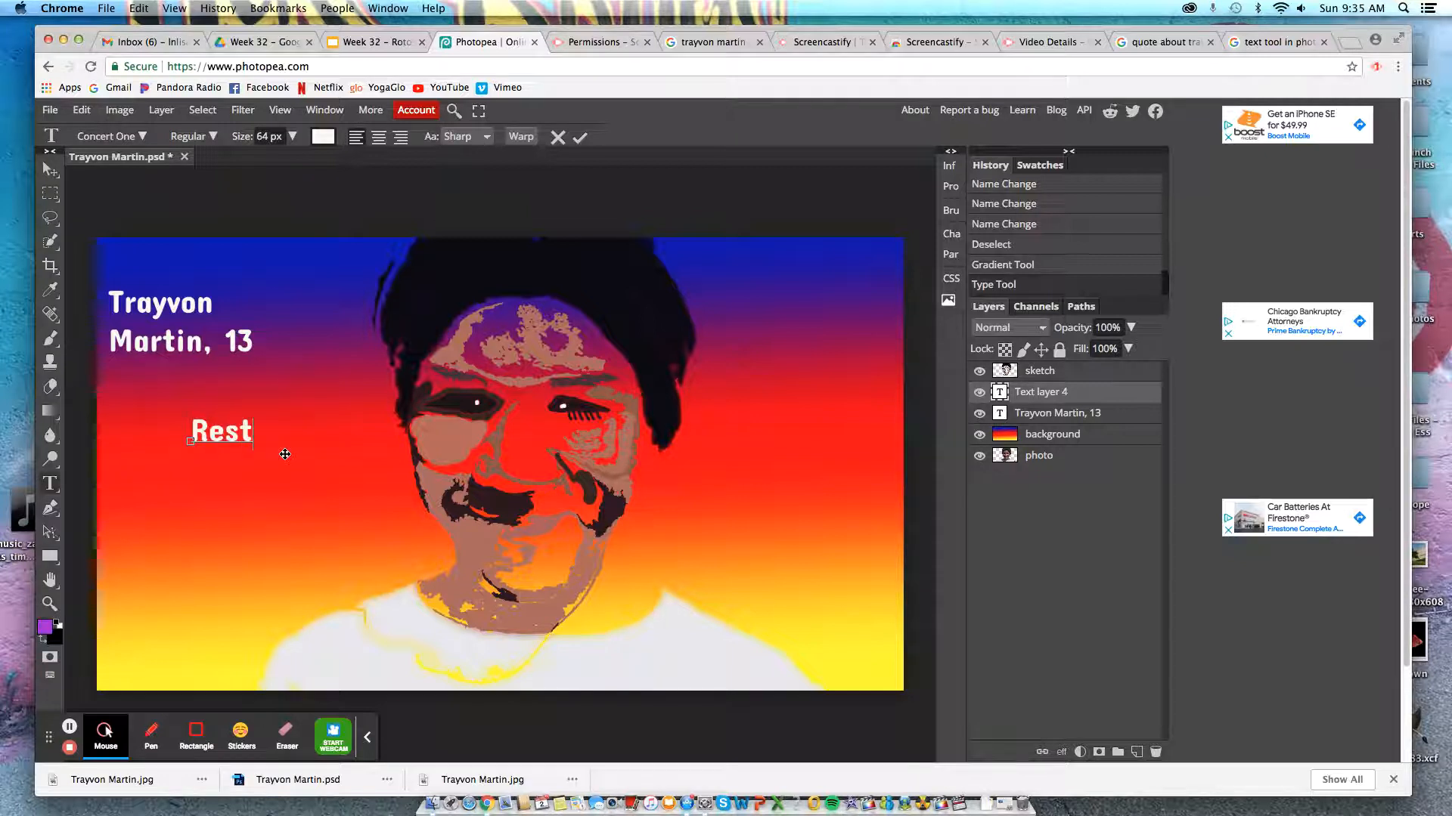
{"action": "type", "text": " in Power"}
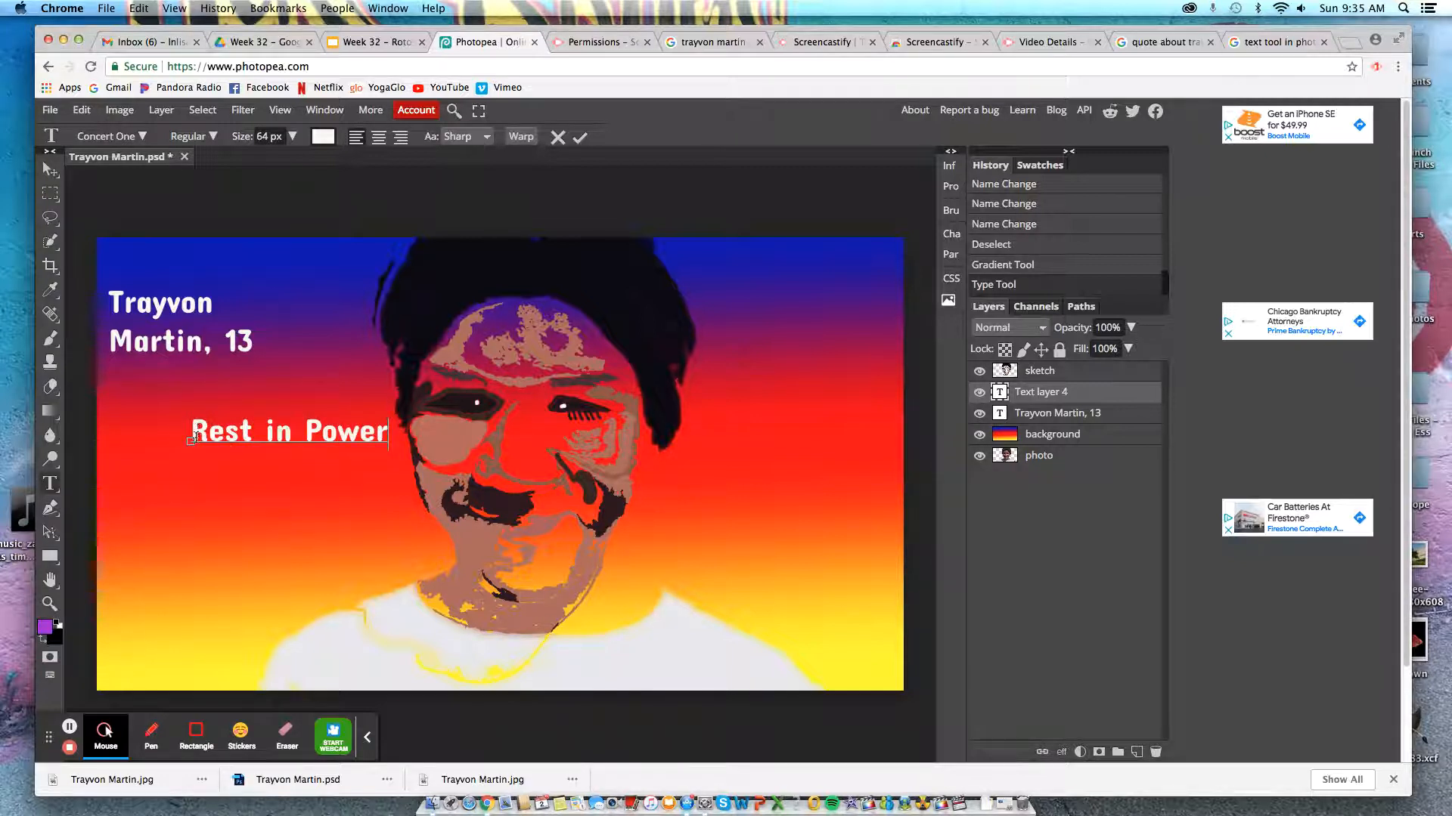
{"action": "left_click_drag", "start_coordinate": [218, 461], "coordinate": [327, 507]}
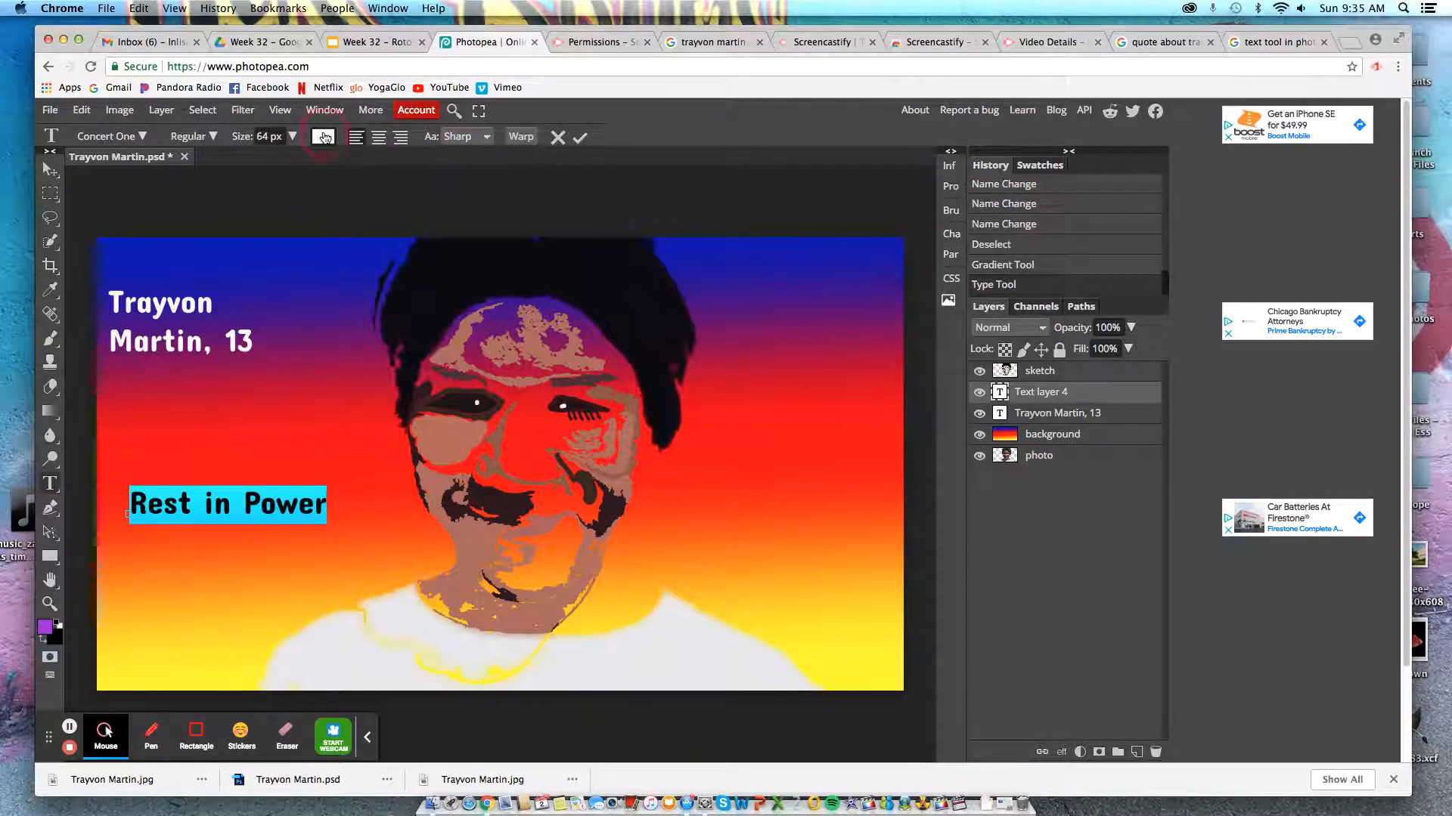
- Set the text colour of "Rest in Power" to the teal 2d989c
{"action": "left_click", "coordinate": [324, 137]}
{"action": "left_click_drag", "start_coordinate": [345, 321], "coordinate": [345, 341]}
{"action": "left_click", "coordinate": [288, 326]}
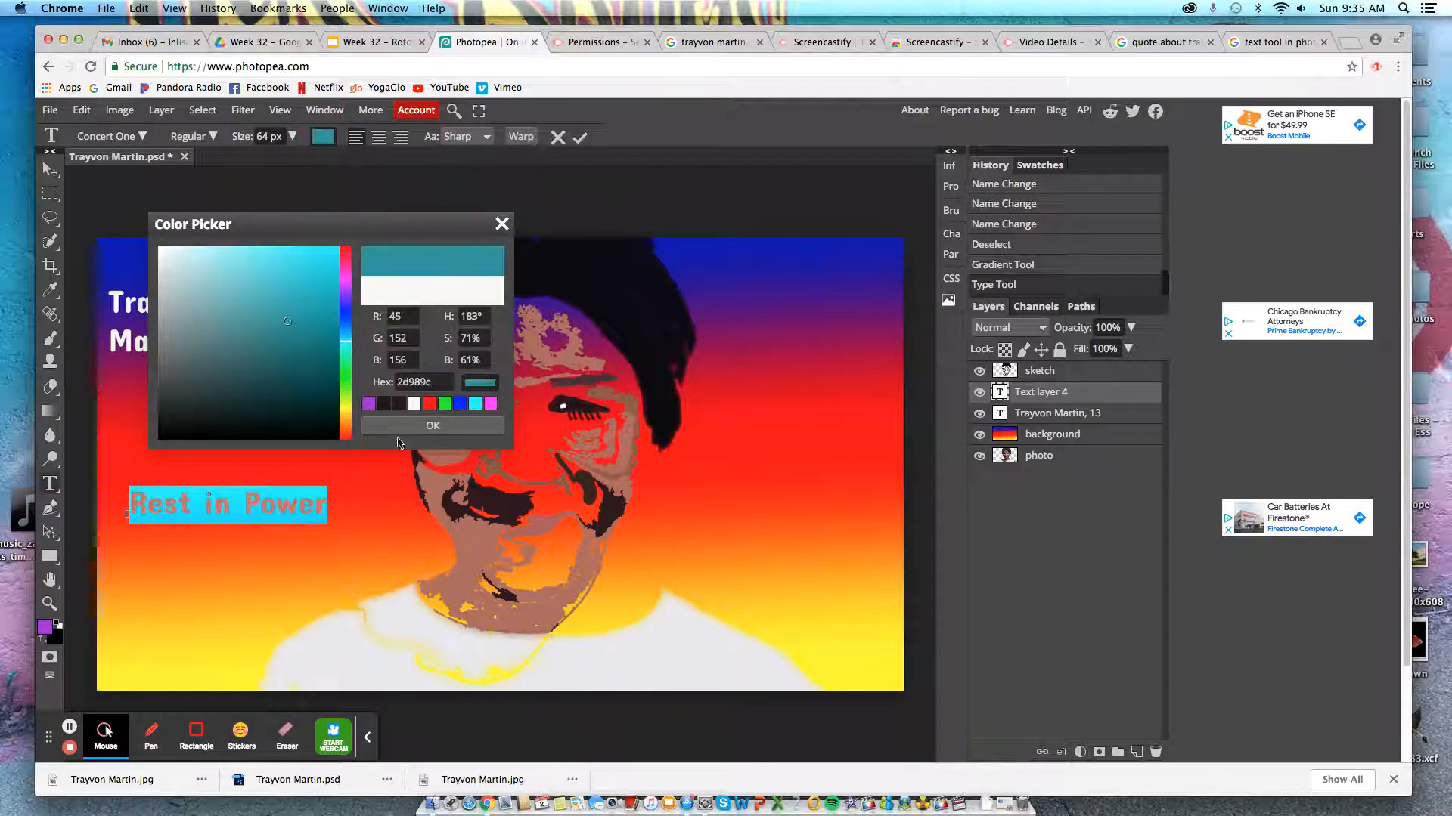
{"action": "left_click", "coordinate": [422, 427]}
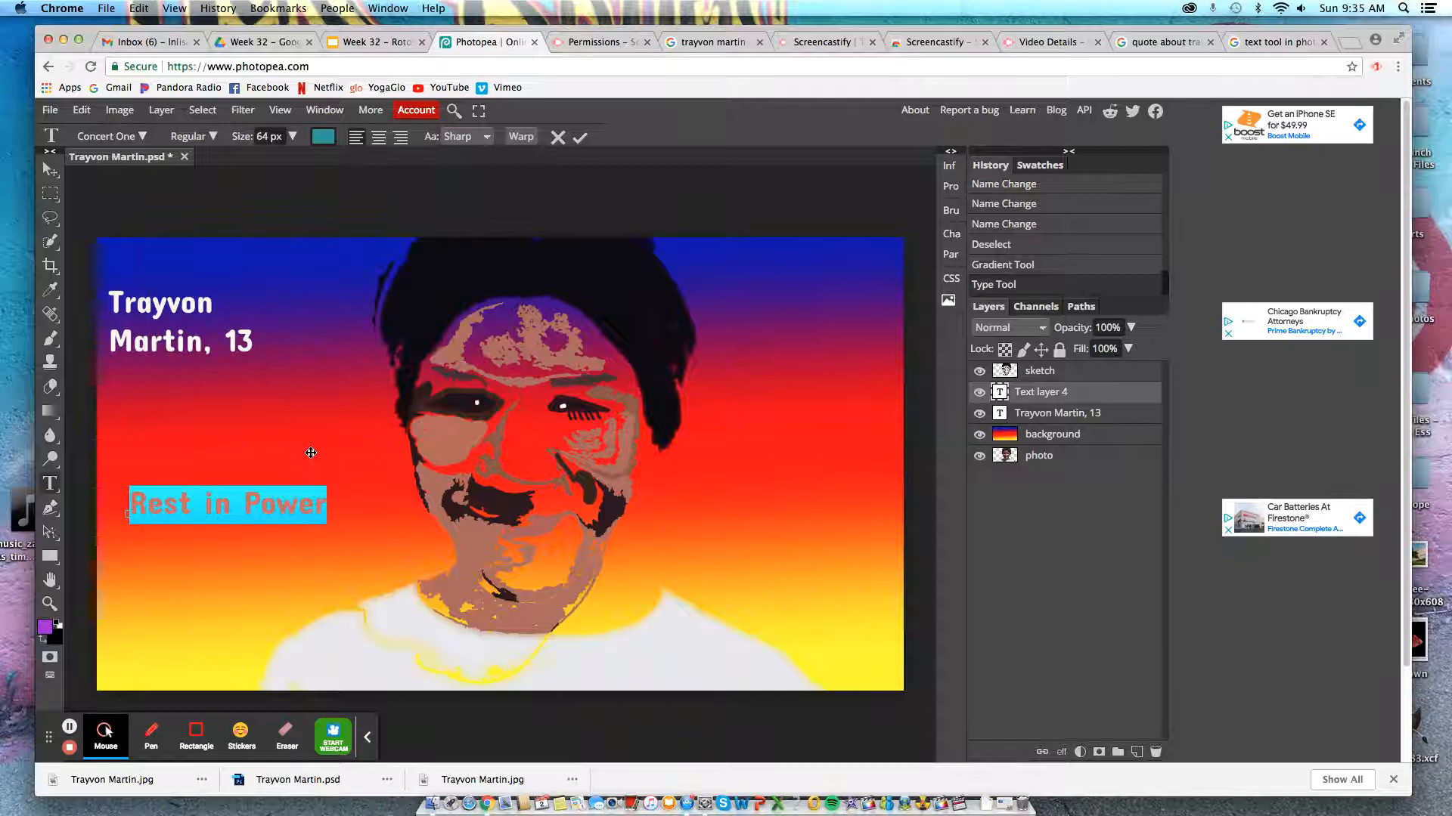
{"action": "left_click", "coordinate": [262, 528]}
- Warp the "Rest in Power" text with the Wave style, horizontal orientation, 55% bend and 21% horizontal distortion
{"action": "left_click_drag", "start_coordinate": [132, 502], "coordinate": [337, 479]}
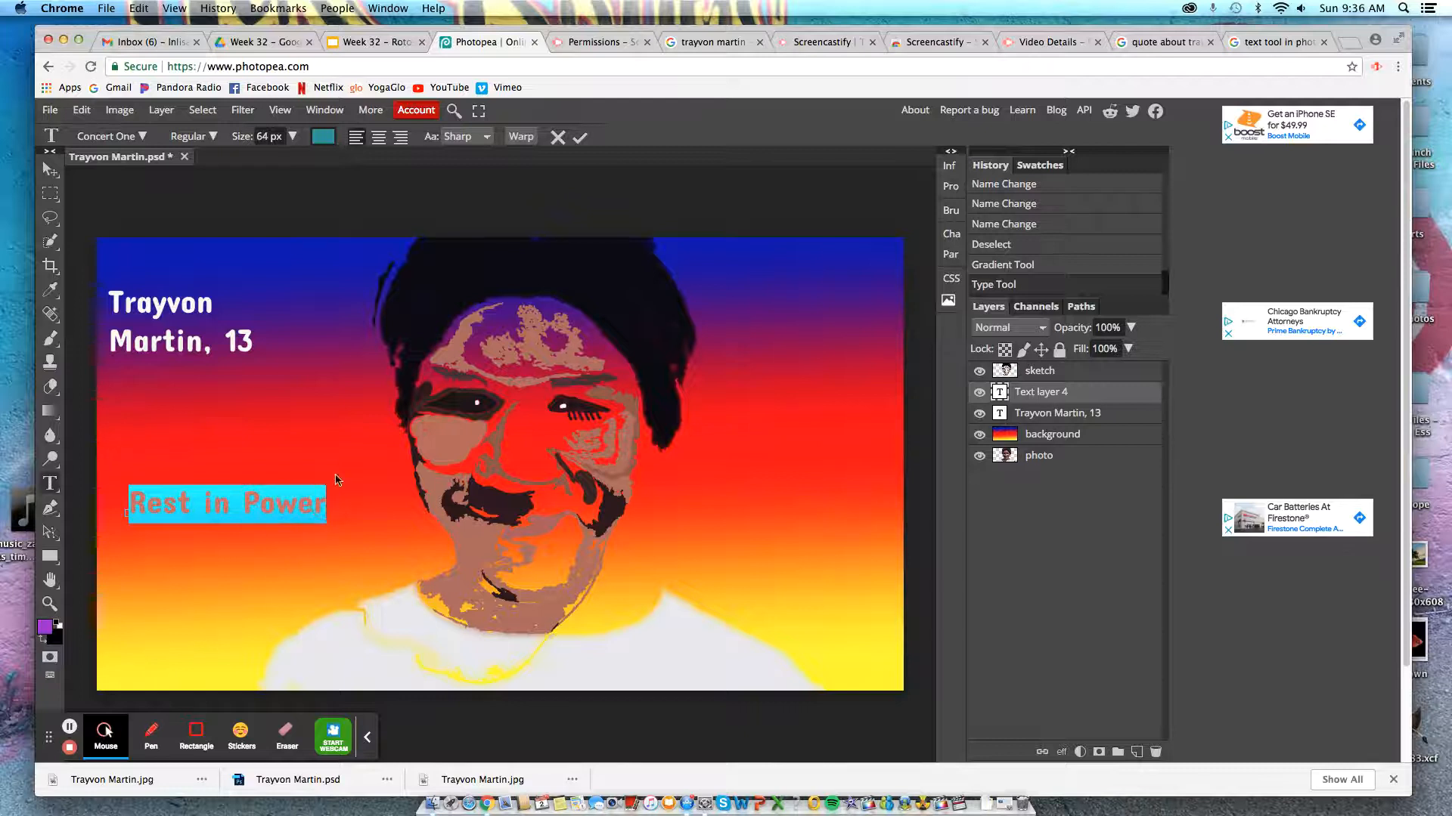
{"action": "left_click", "coordinate": [520, 137]}
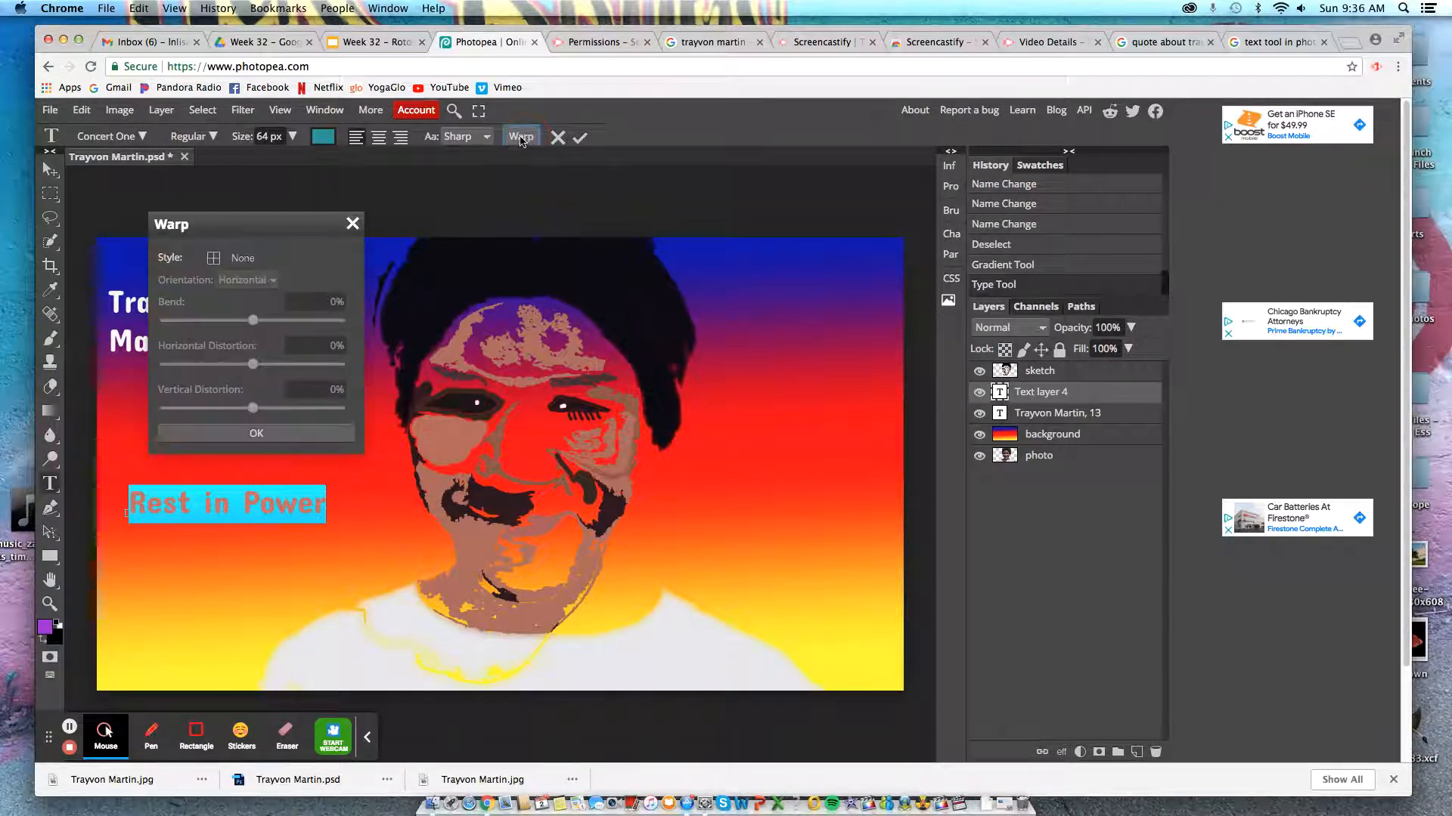
{"action": "left_click", "coordinate": [214, 260]}
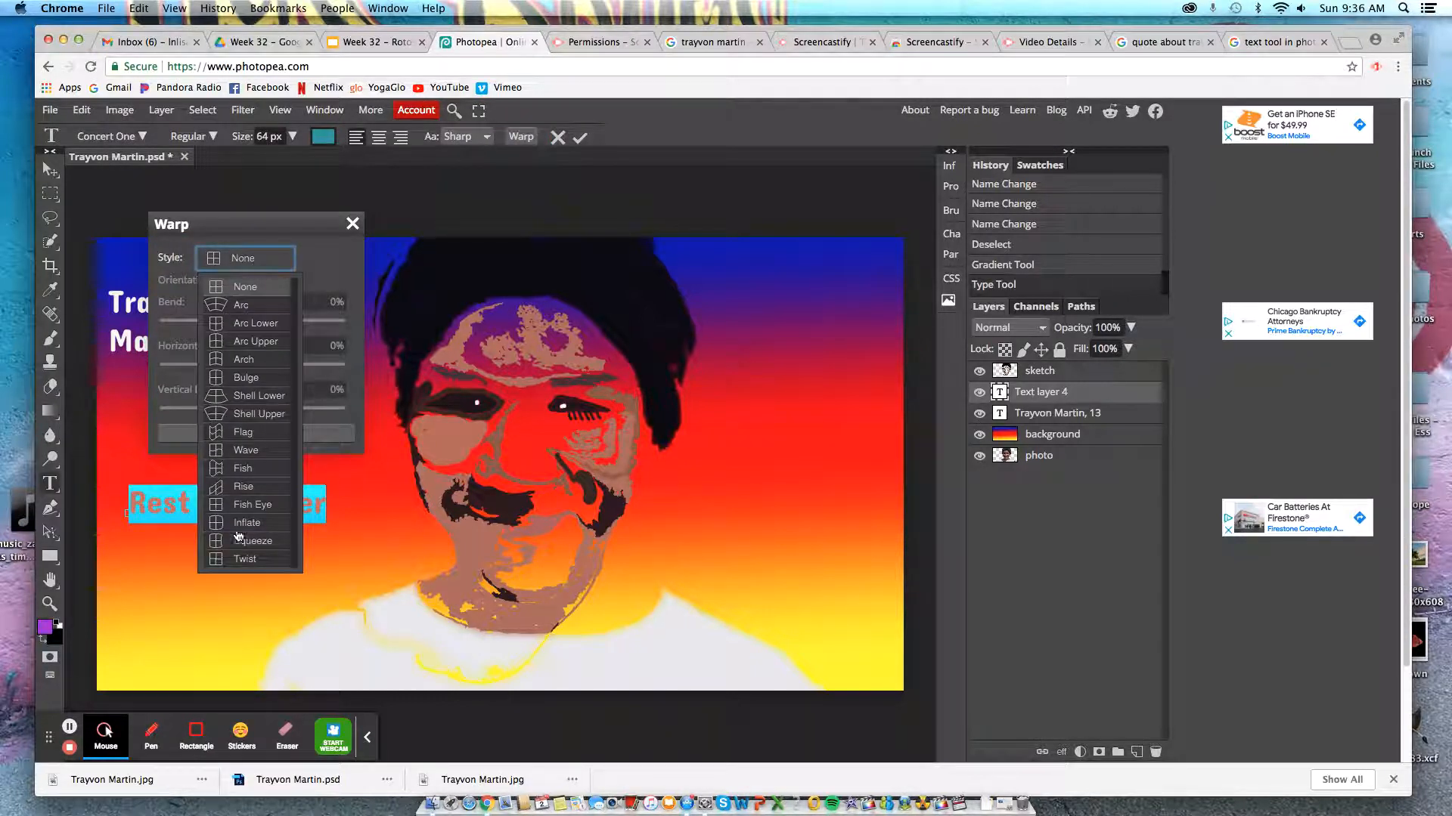
{"action": "left_click", "coordinate": [245, 452]}
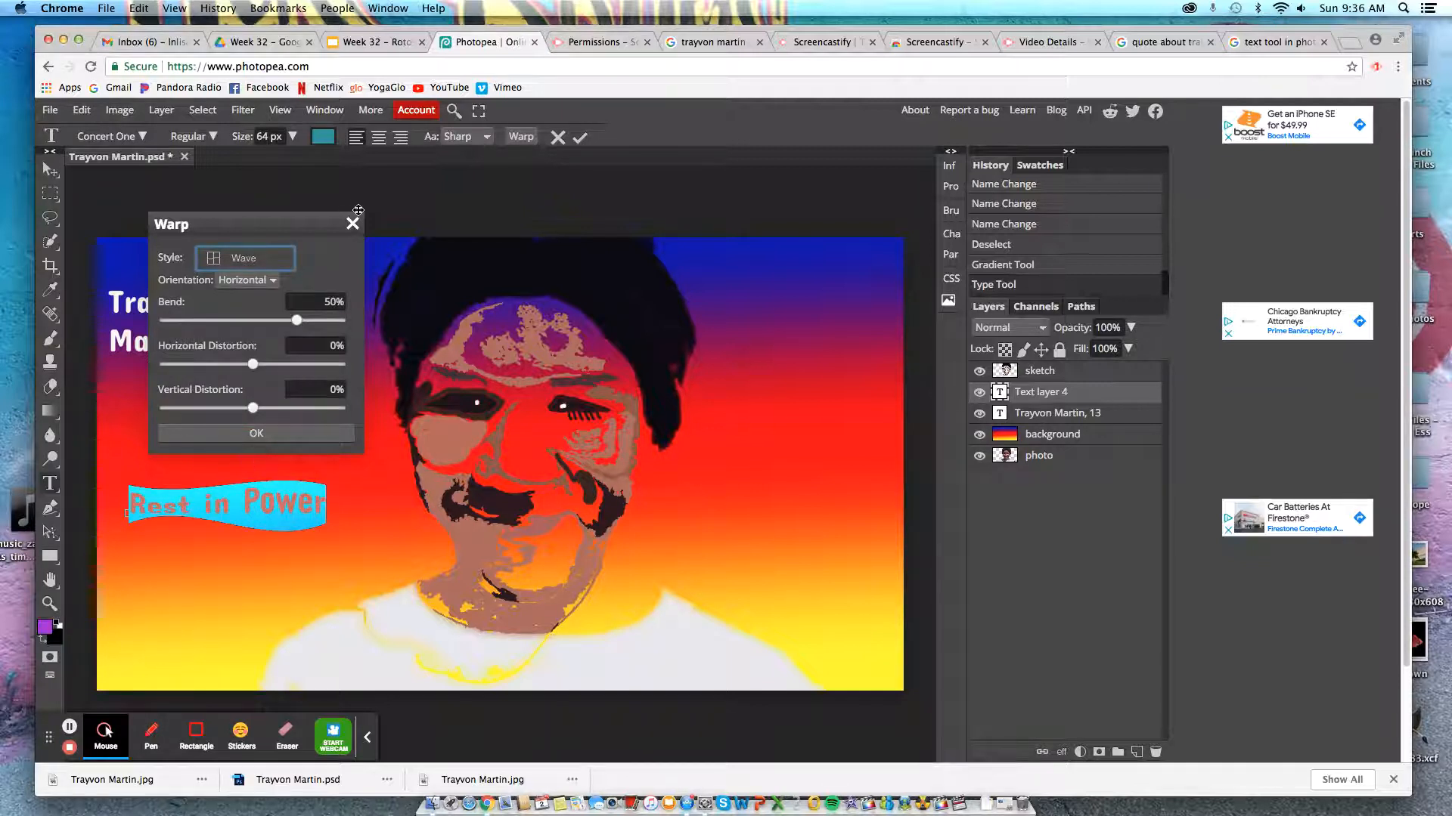
{"action": "left_click_drag", "start_coordinate": [250, 229], "coordinate": [325, 202]}
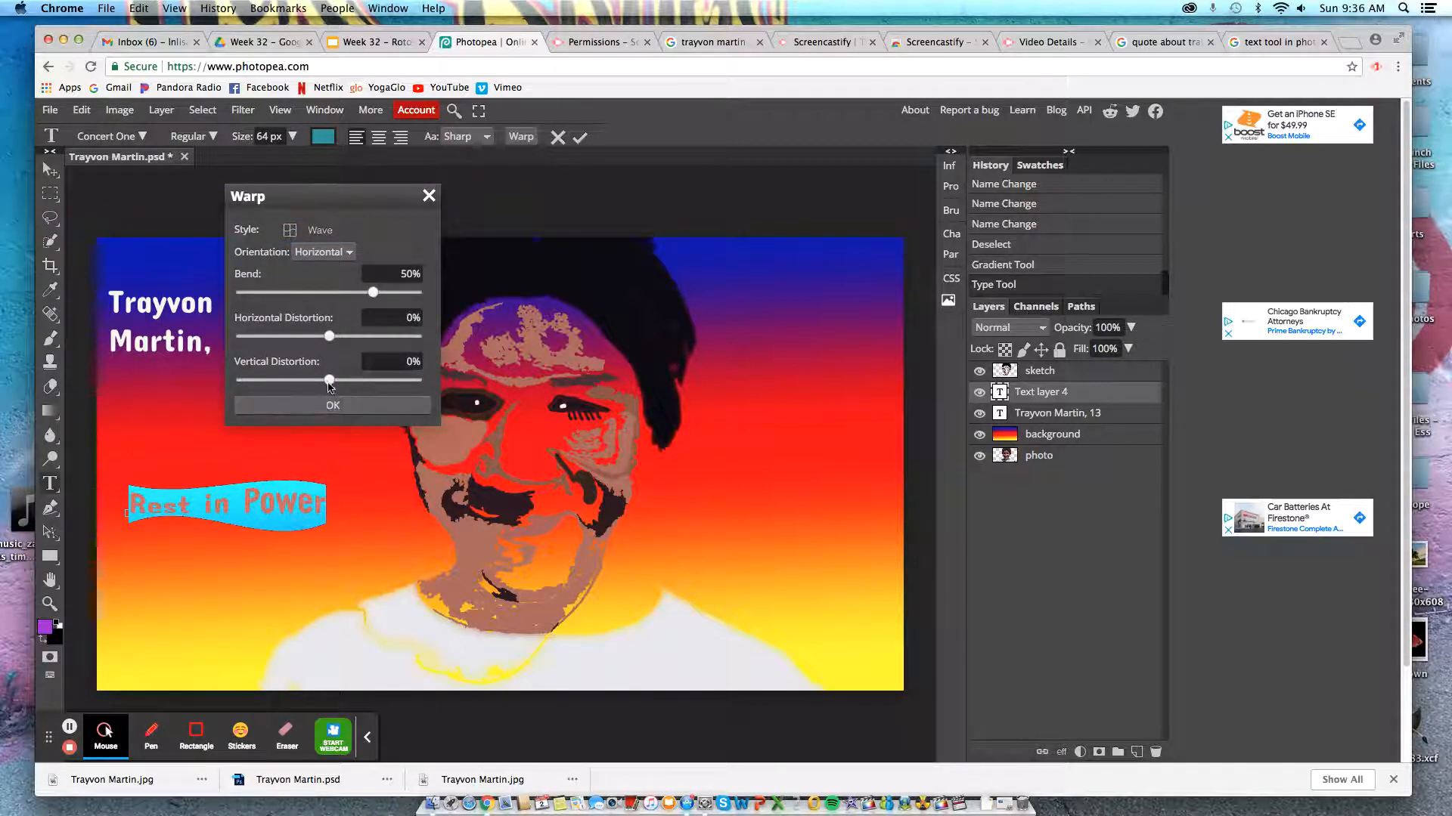
{"action": "mouse_move", "coordinate": [327, 339]}
{"action": "left_mouse_down"}
{"action": "mouse_move", "coordinate": [391, 340]}
{"action": "mouse_move", "coordinate": [347, 338]}
{"action": "left_mouse_up"}
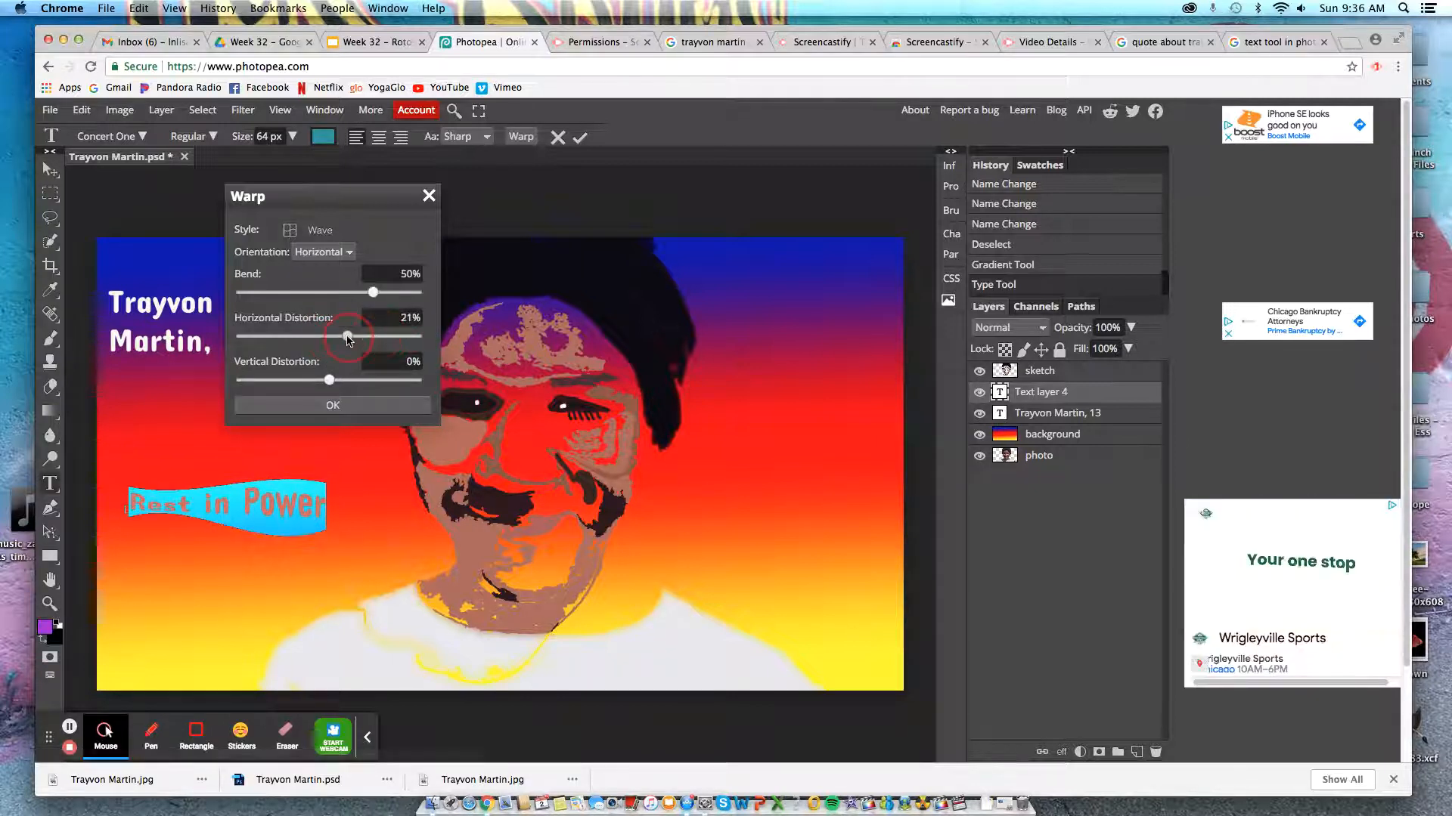
{"action": "left_click", "coordinate": [369, 295]}
{"action": "mouse_move", "coordinate": [369, 297]}
{"action": "left_mouse_down"}
{"action": "mouse_move", "coordinate": [233, 303]}
{"action": "mouse_move", "coordinate": [366, 296]}
{"action": "mouse_move", "coordinate": [378, 309]}
{"action": "left_mouse_up"}
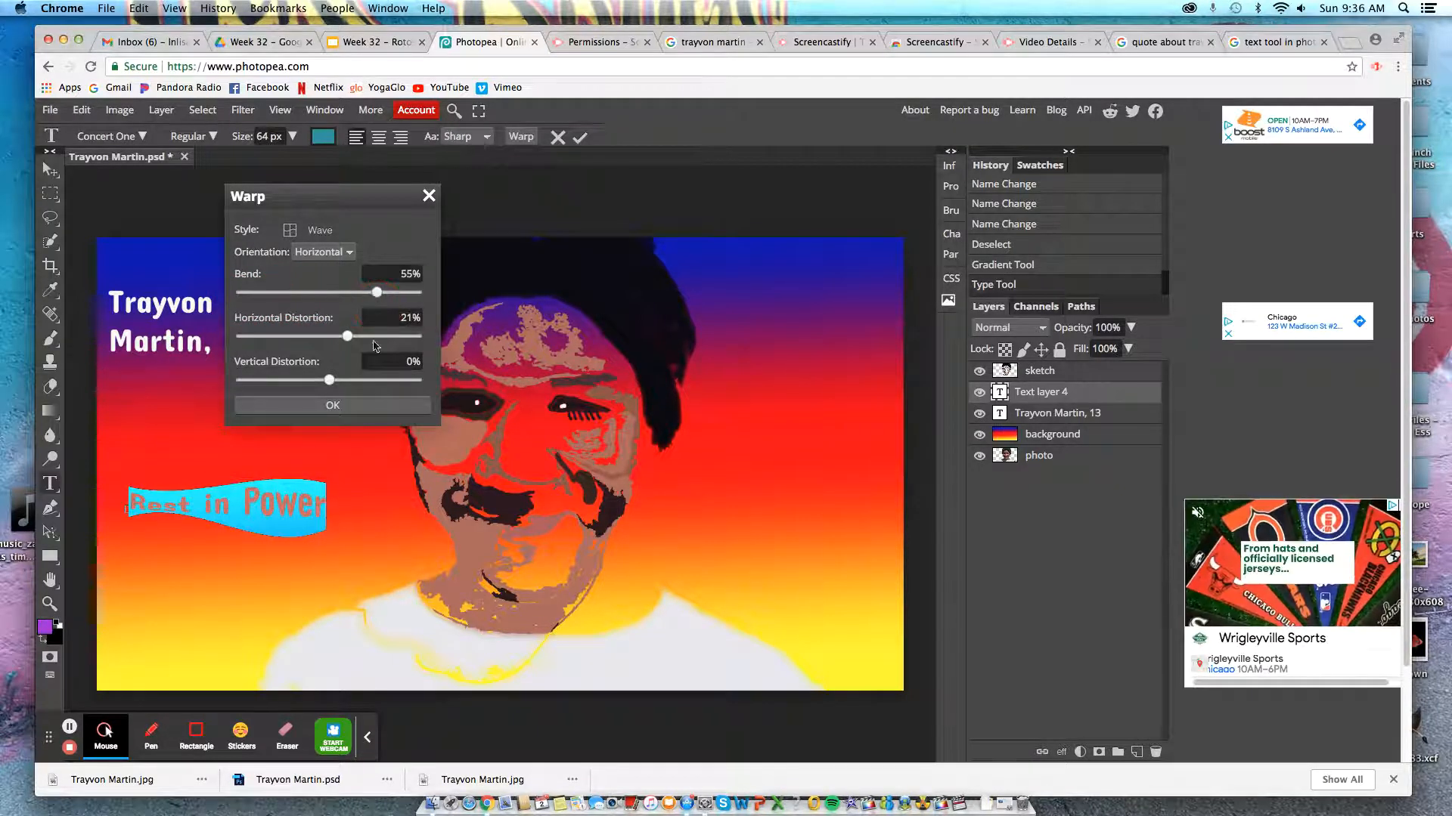
{"action": "left_click", "coordinate": [334, 406]}
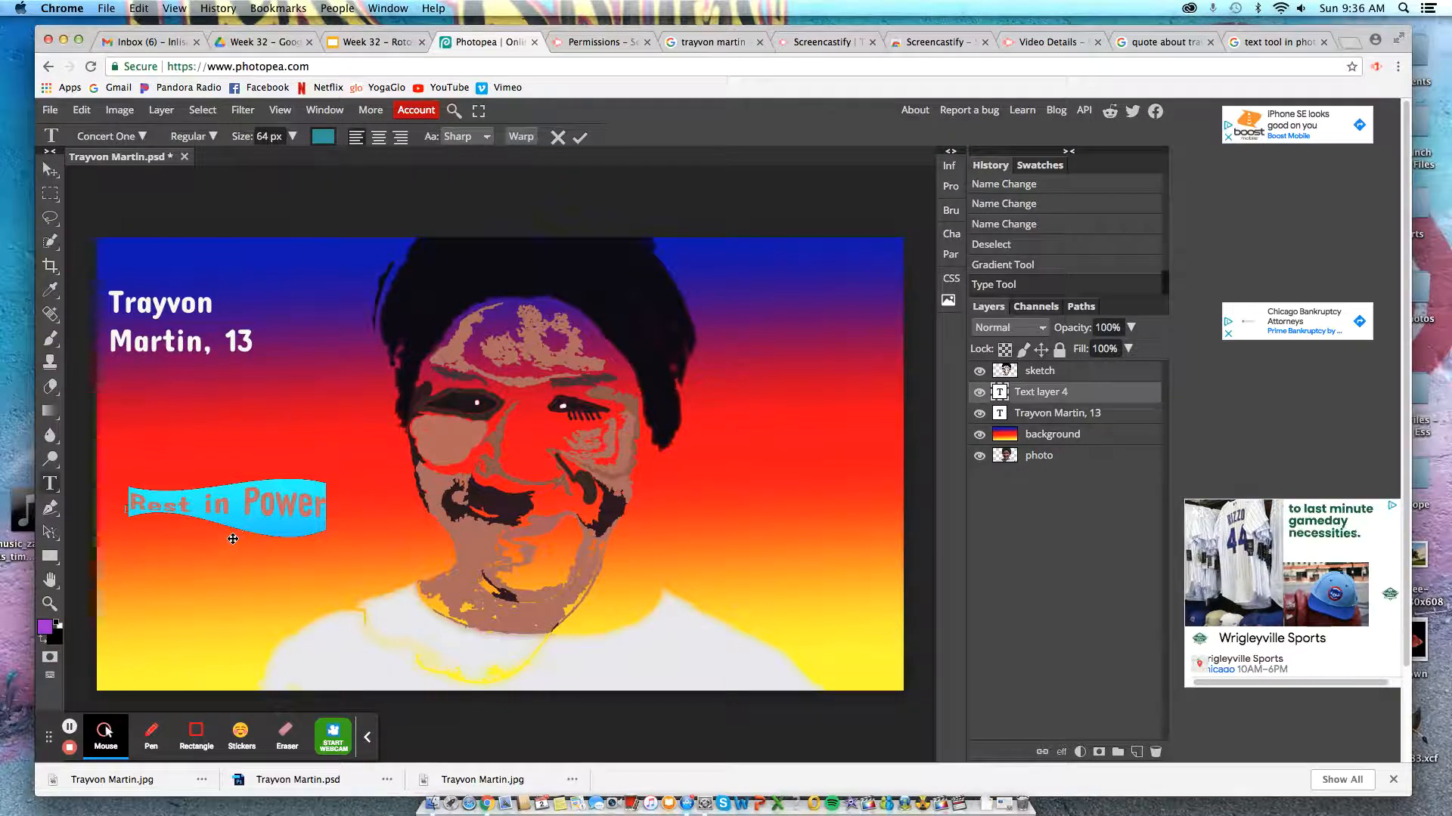
{"action": "left_click", "coordinate": [239, 516]}
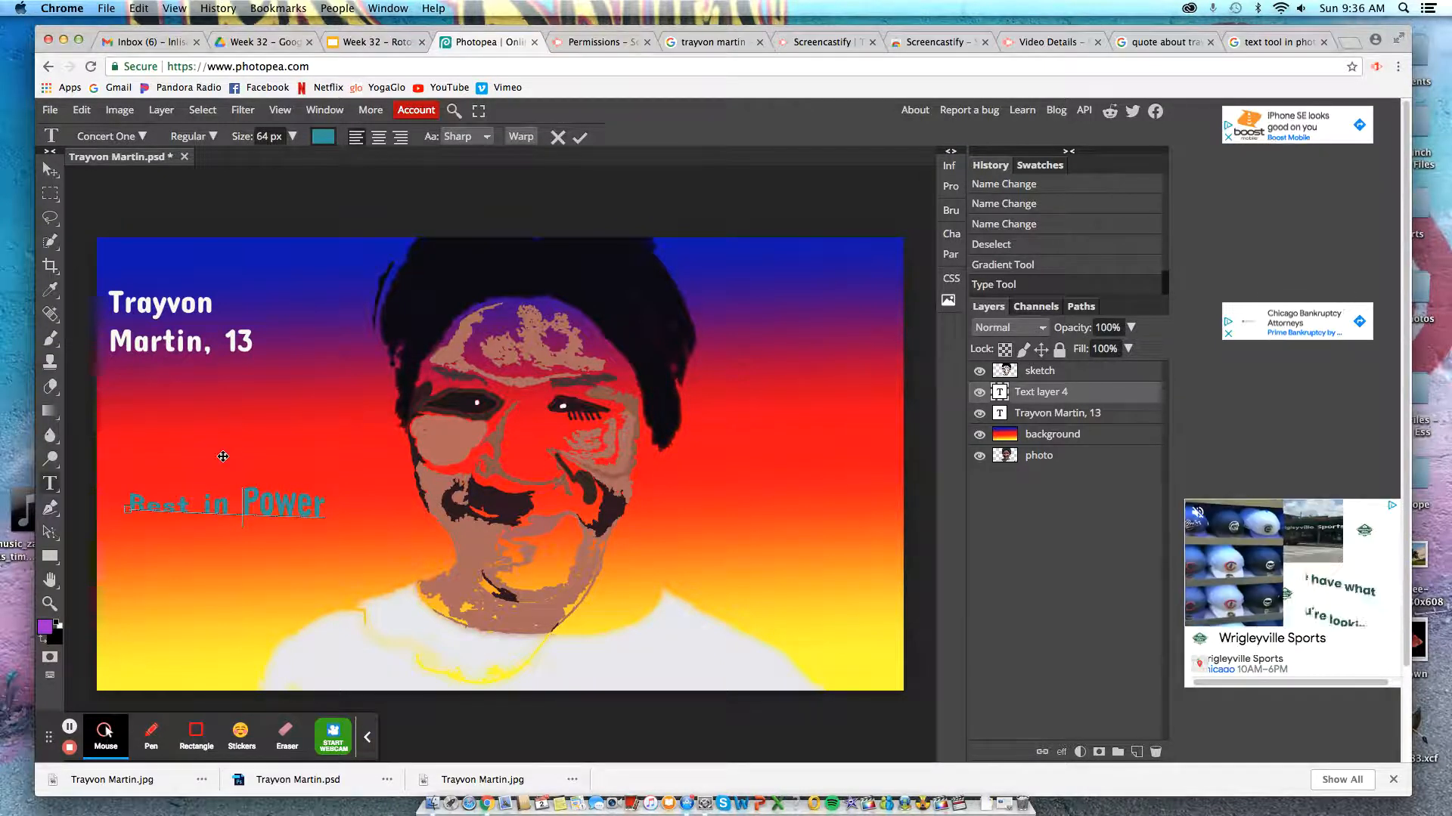
- Change the text colour of the whole "Rest in Power" text to the near-black 010b0b
{"action": "left_click_drag", "start_coordinate": [132, 503], "coordinate": [326, 505]}
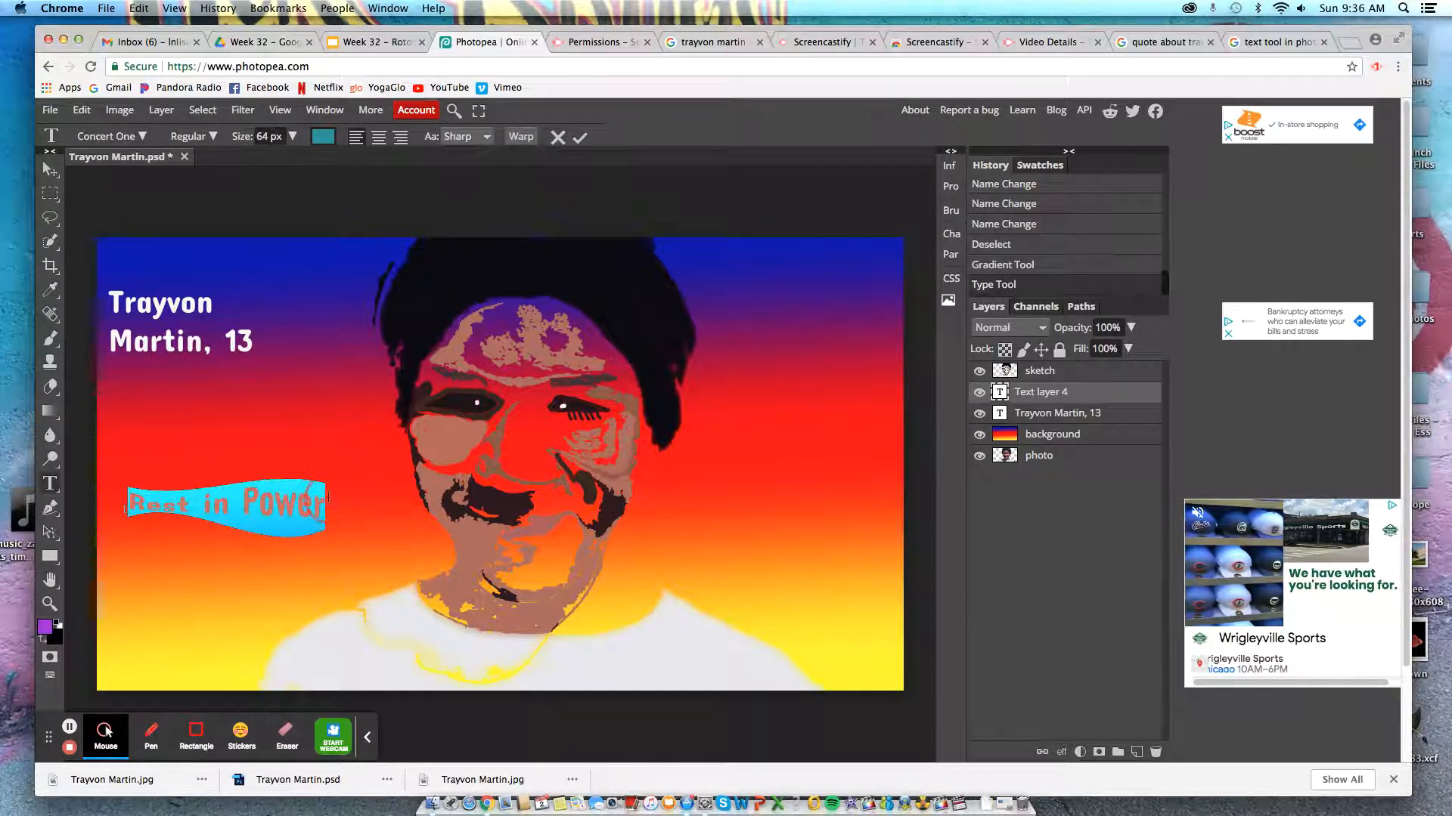
{"action": "left_click", "coordinate": [319, 137]}
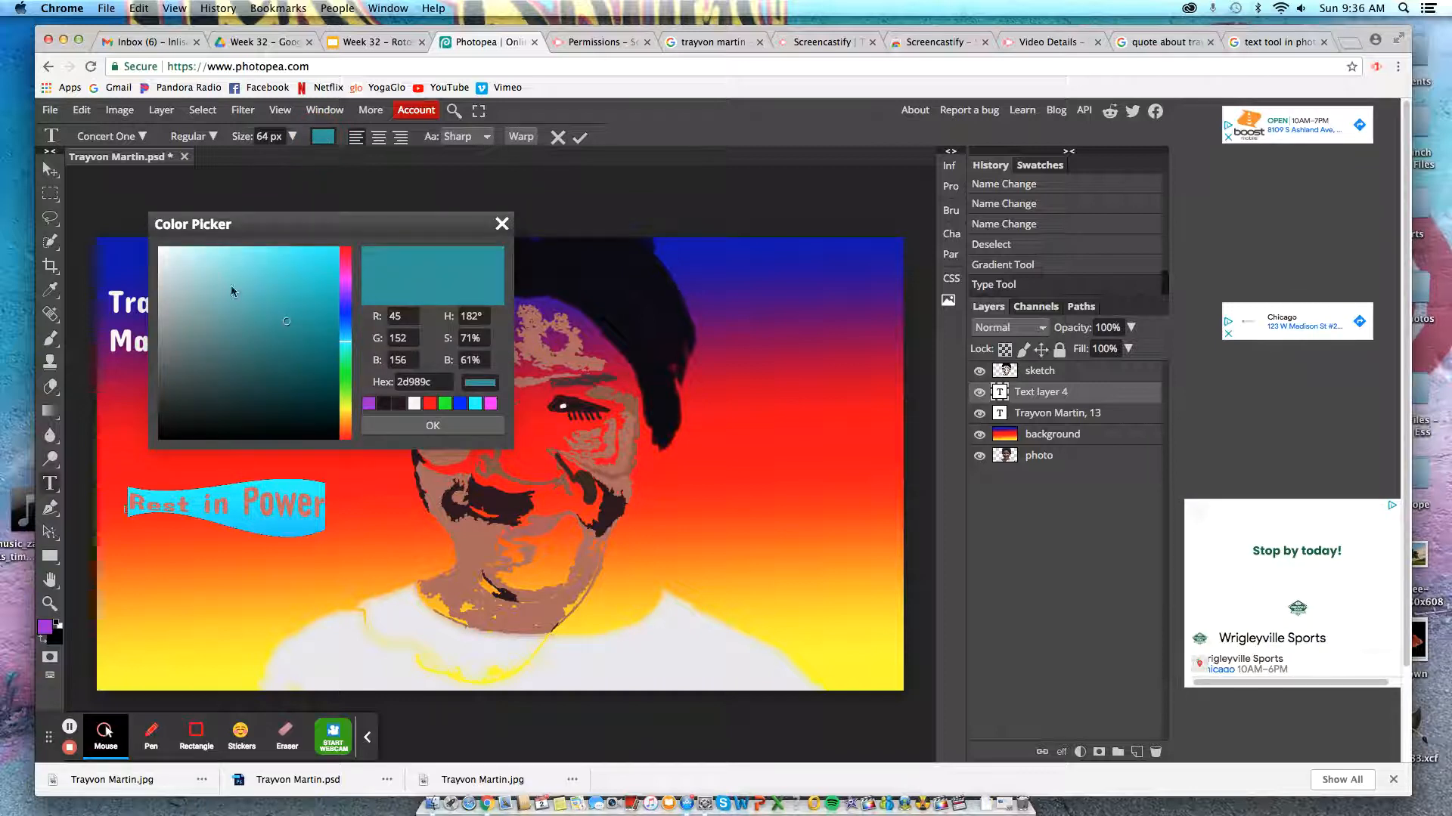
{"action": "left_click", "coordinate": [166, 253]}
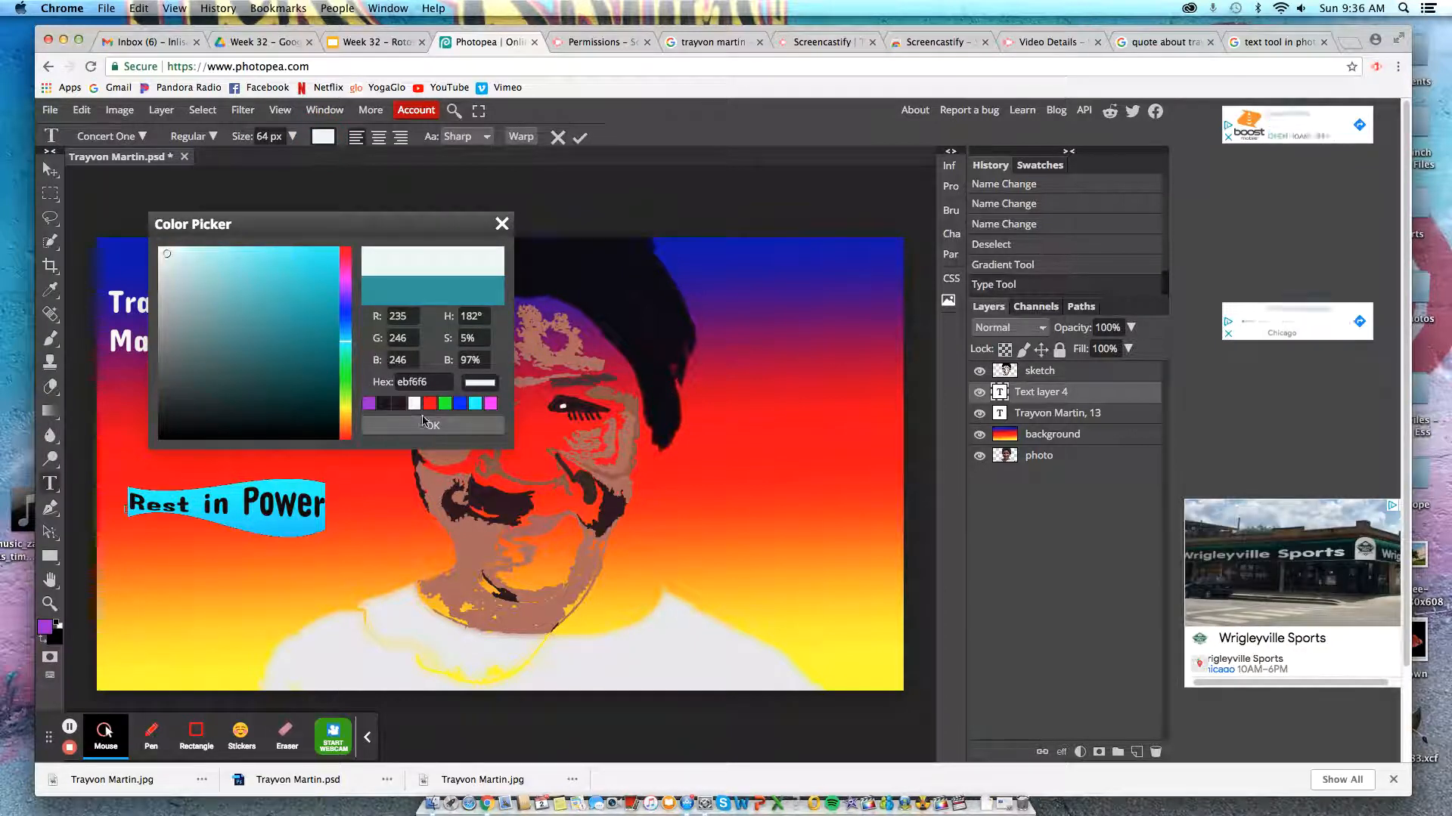
{"action": "left_click", "coordinate": [326, 432]}
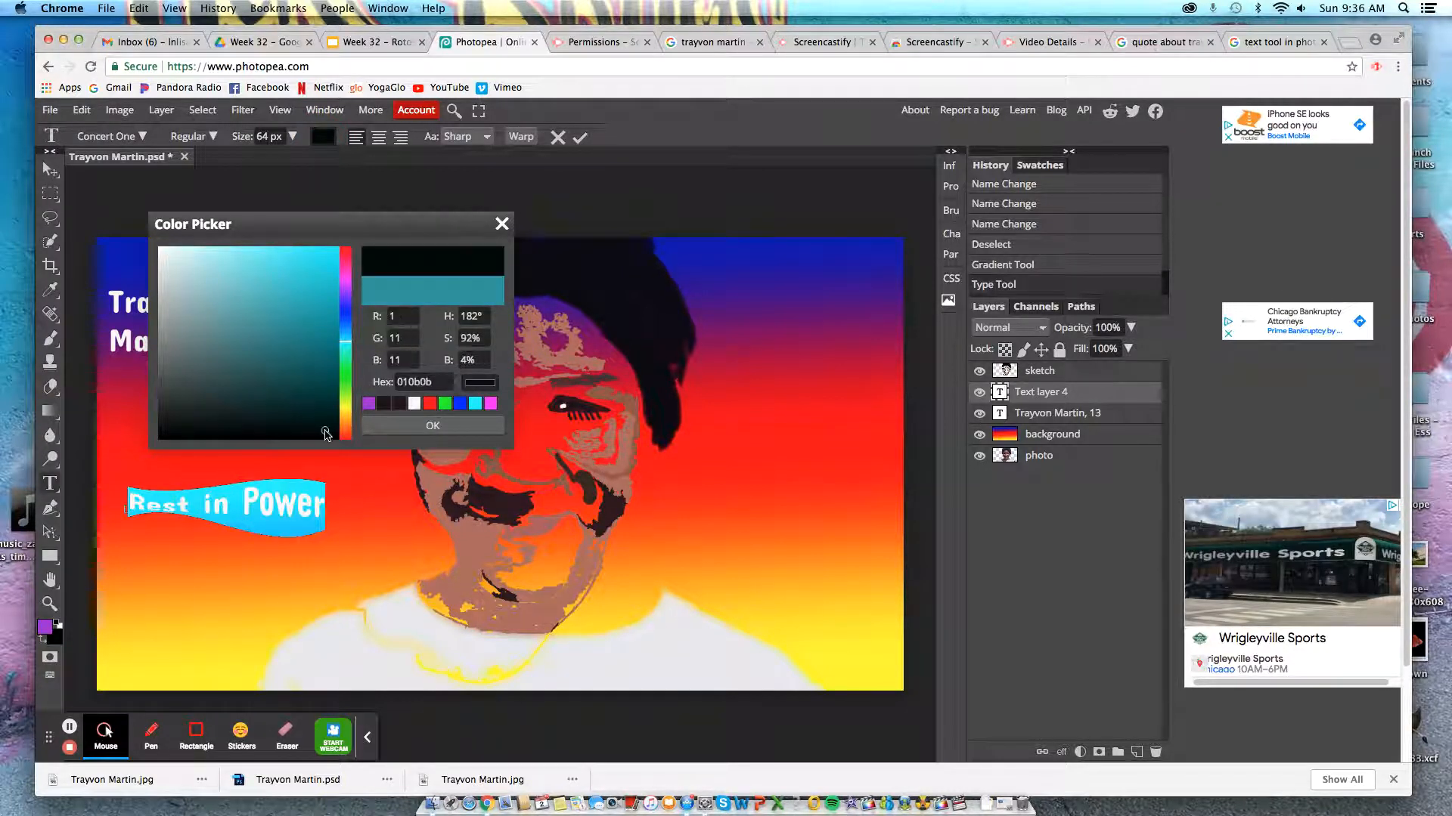
{"action": "left_click", "coordinate": [432, 426]}
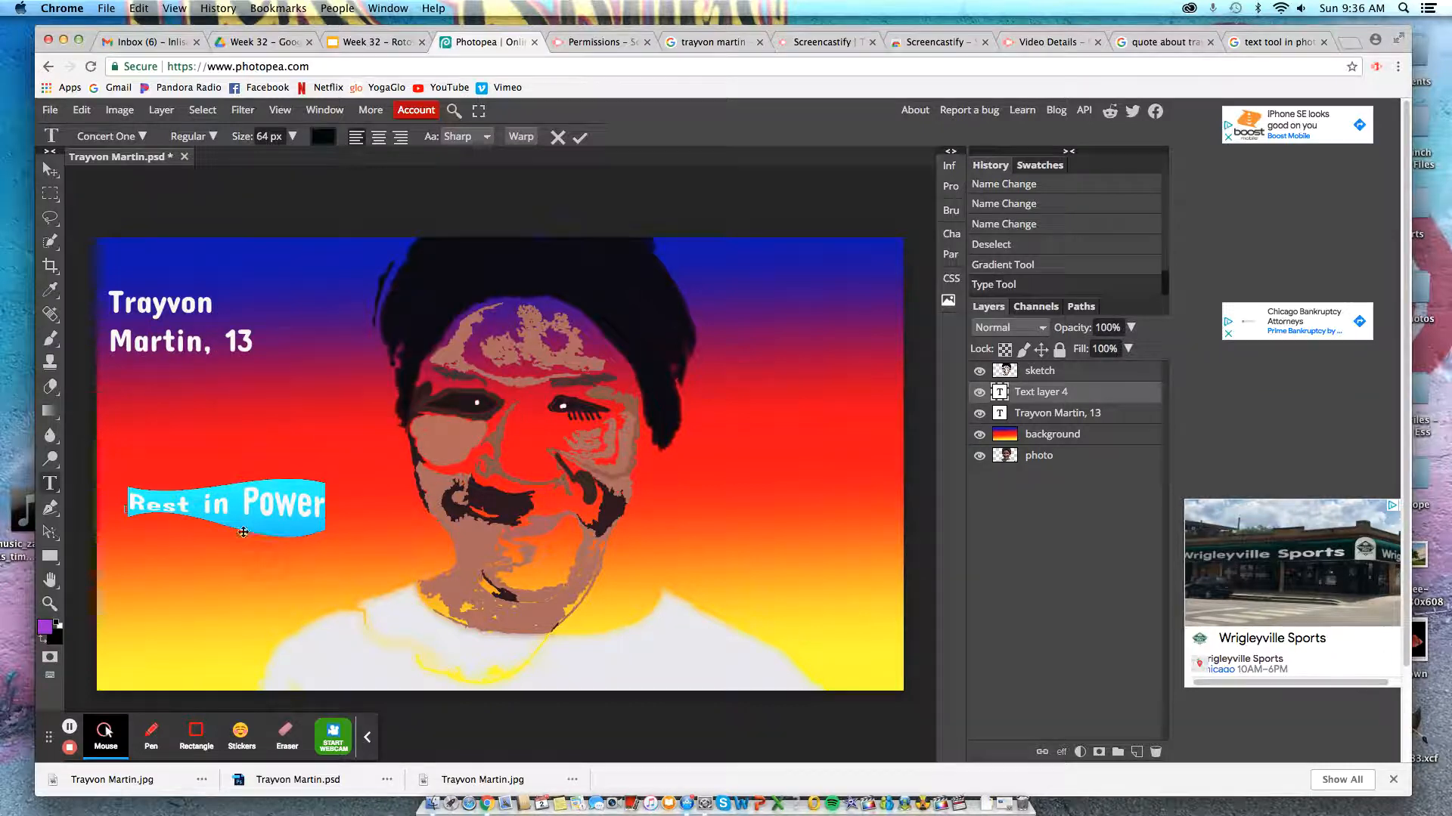
- Select the whole "Rest in Power" text and set its size to 80 px
{"action": "left_click", "coordinate": [259, 505]}
{"action": "left_click_drag", "start_coordinate": [97, 505], "coordinate": [355, 485]}
{"action": "double_click", "coordinate": [263, 136]}
{"action": "type", "text": "80"}
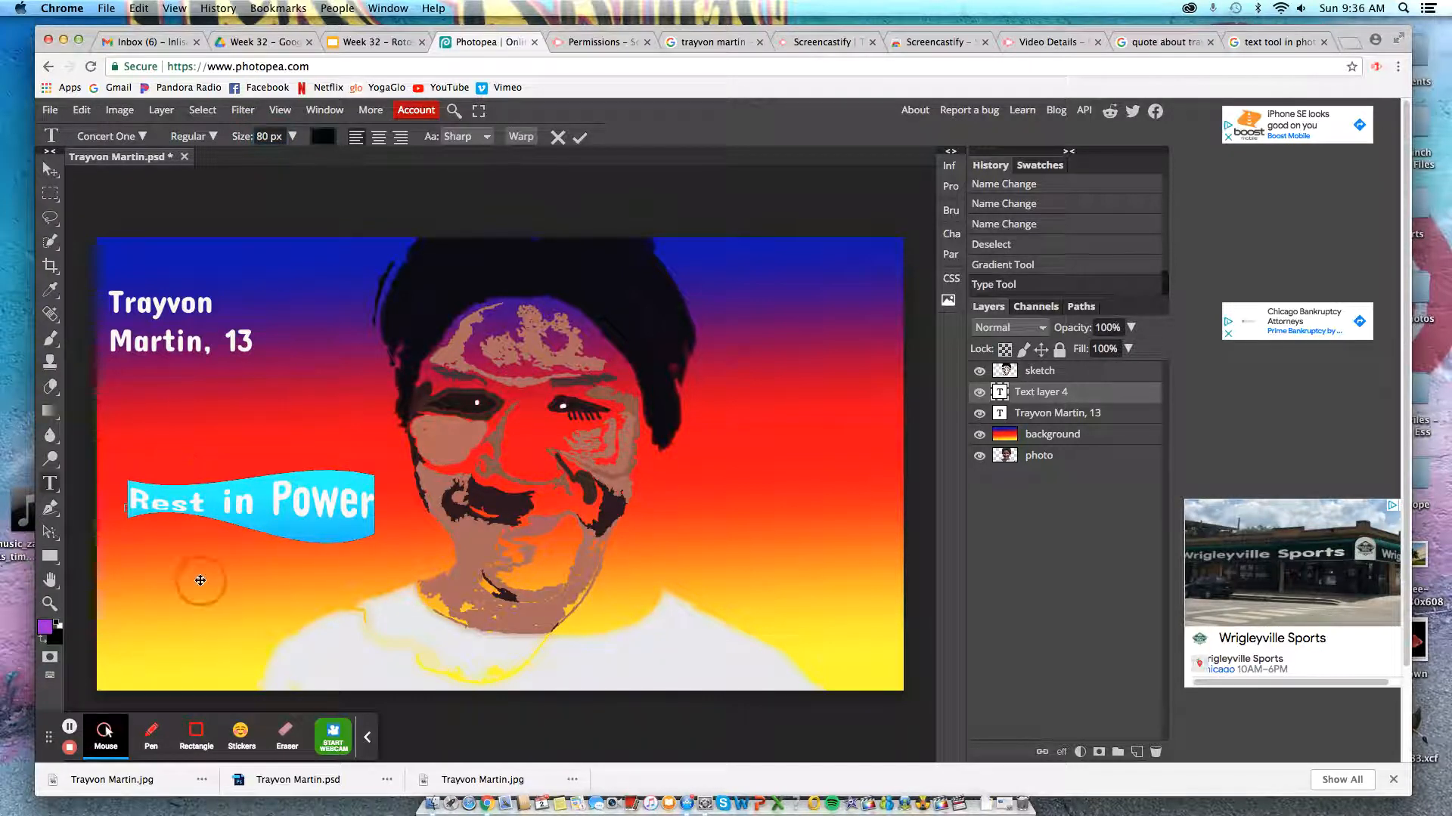
- Draw a closed freehand shape around the "Rest in Power" text with the Free Pen tool
{"action": "left_click", "coordinate": [222, 502]}
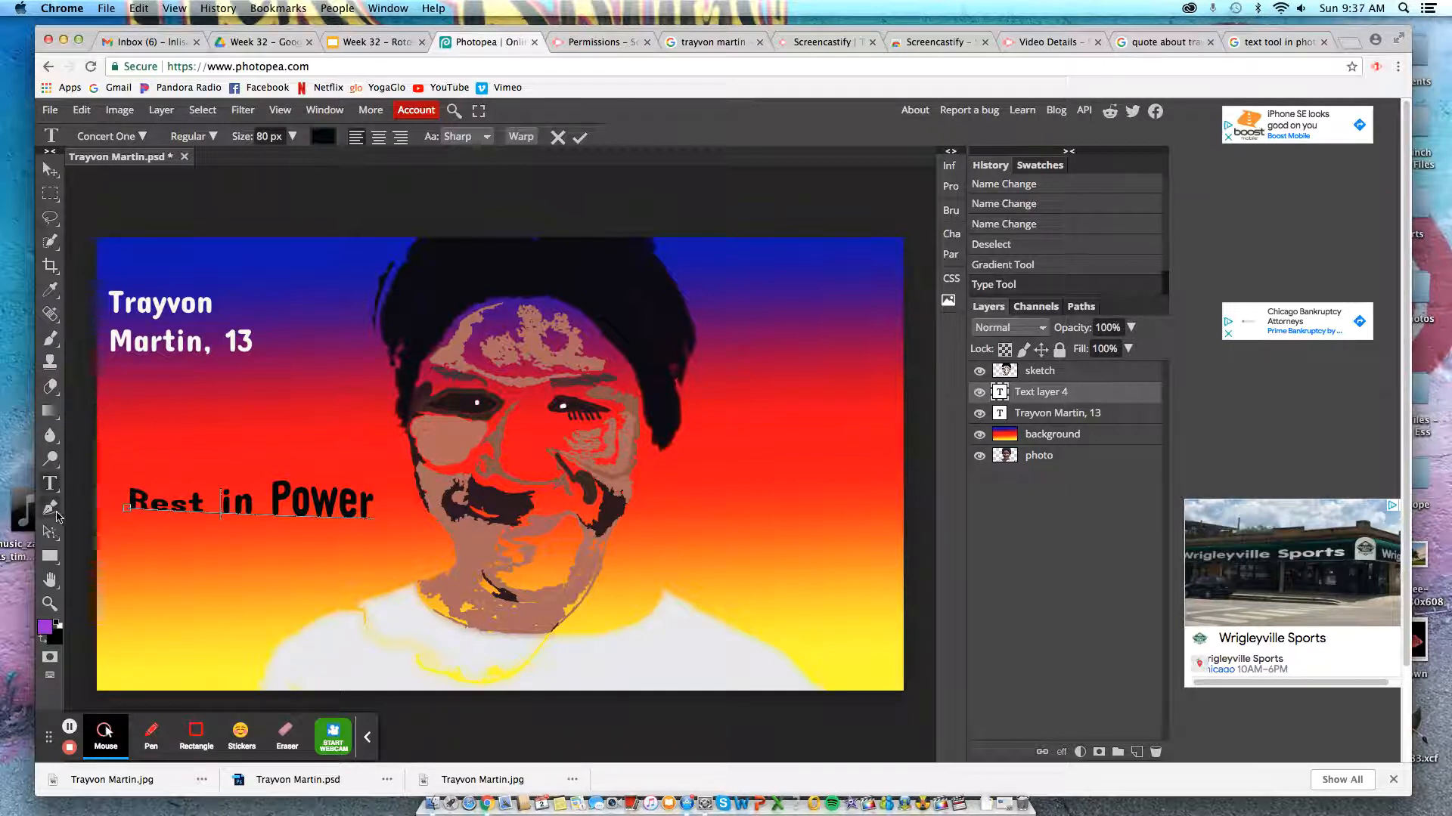
{"action": "left_click_drag", "start_coordinate": [52, 511], "coordinate": [105, 533]}
{"action": "mouse_move", "coordinate": [122, 466]}
{"action": "left_mouse_down"}
{"action": "mouse_move", "coordinate": [326, 466]}
{"action": "mouse_move", "coordinate": [400, 503]}
{"action": "mouse_move", "coordinate": [322, 538]}
{"action": "mouse_move", "coordinate": [287, 590]}
{"action": "mouse_move", "coordinate": [240, 585]}
{"action": "mouse_move", "coordinate": [233, 558]}
{"action": "mouse_move", "coordinate": [169, 550]}
{"action": "mouse_move", "coordinate": [116, 465]}
{"action": "left_mouse_up"}
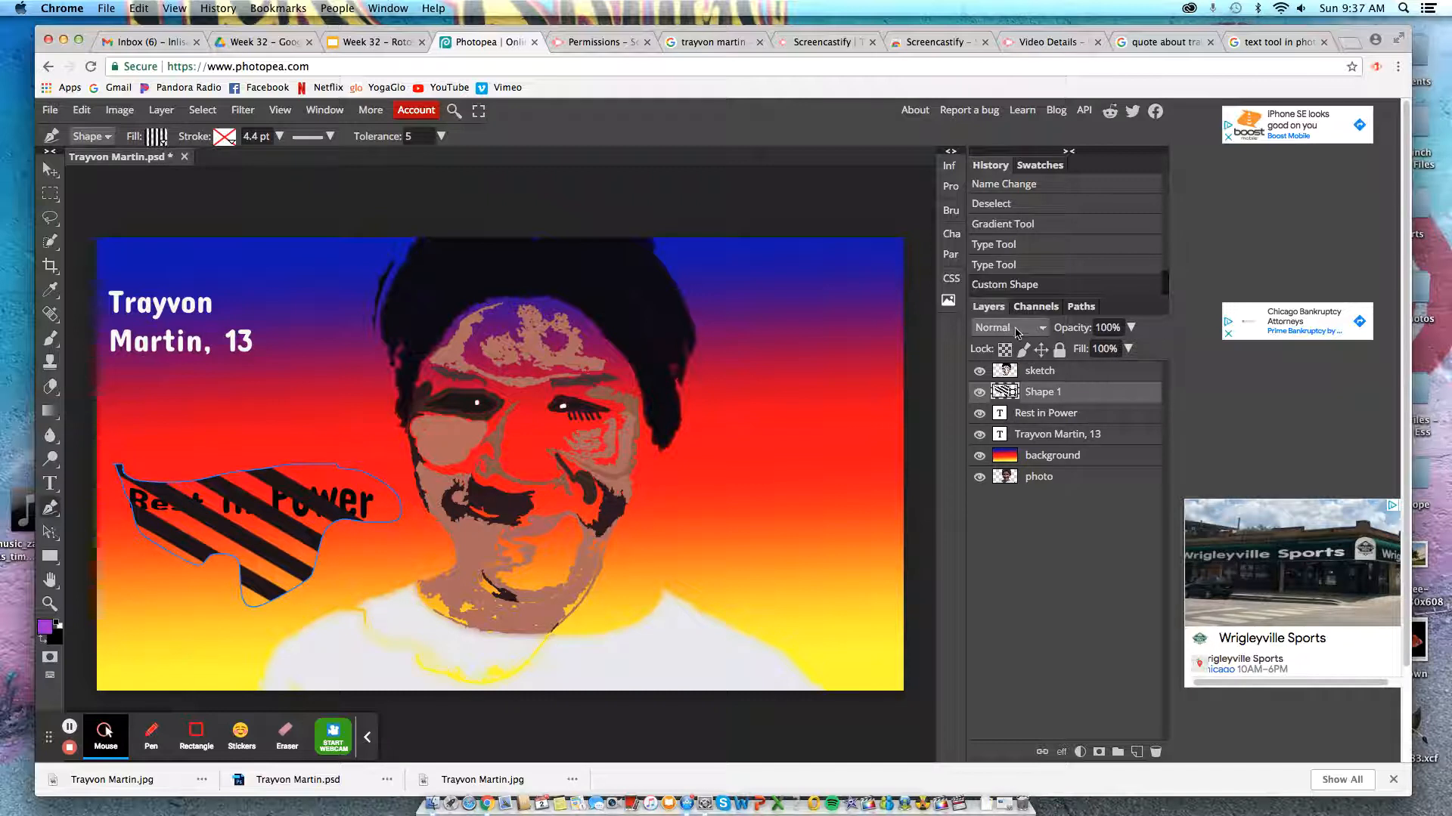
- Fill the freehand shape with solid cyan and move the "Rest in Power" layer directly above the Shape 1 layer
{"action": "left_click", "coordinate": [160, 141]}
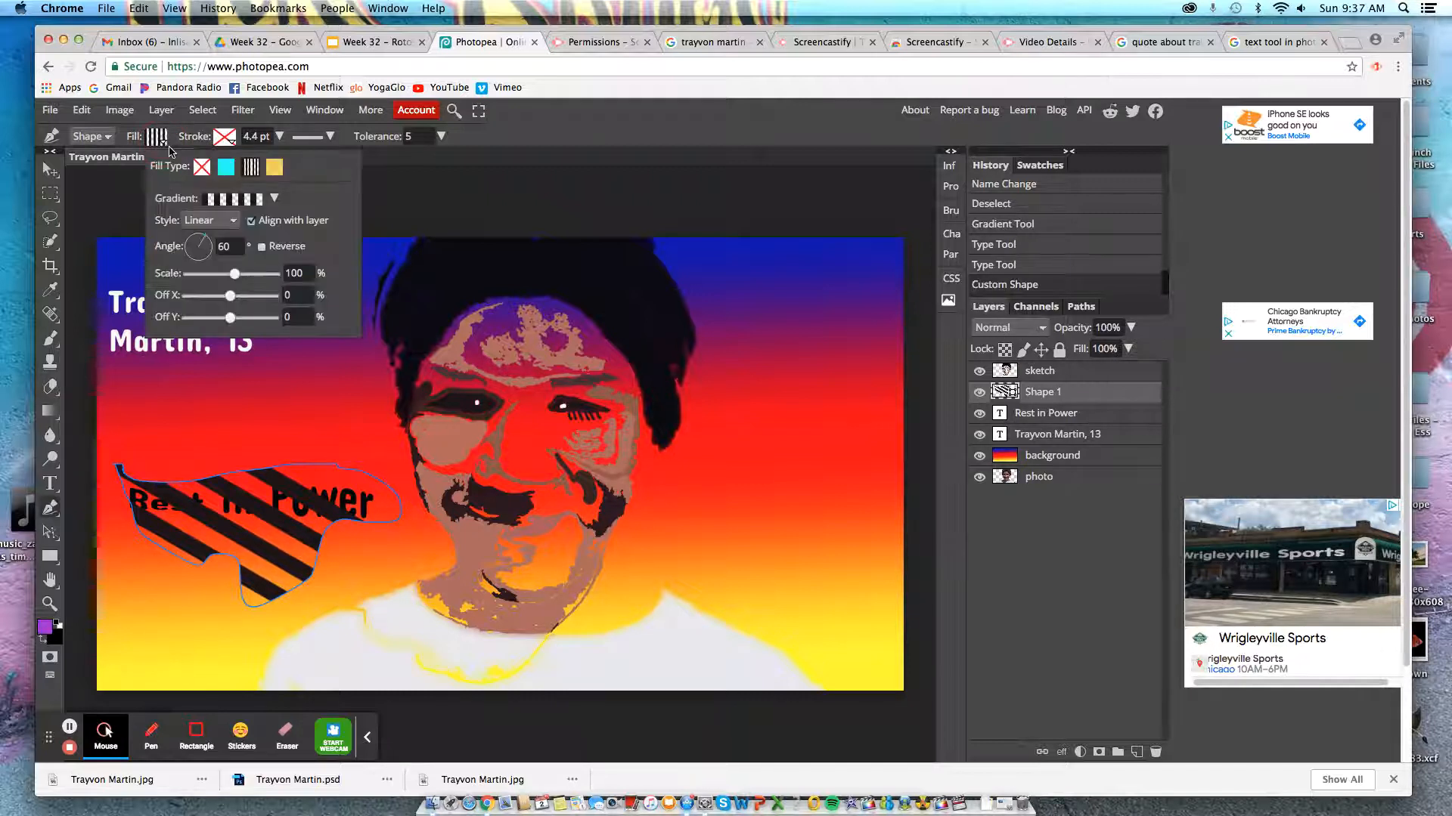
{"action": "left_click", "coordinate": [225, 168]}
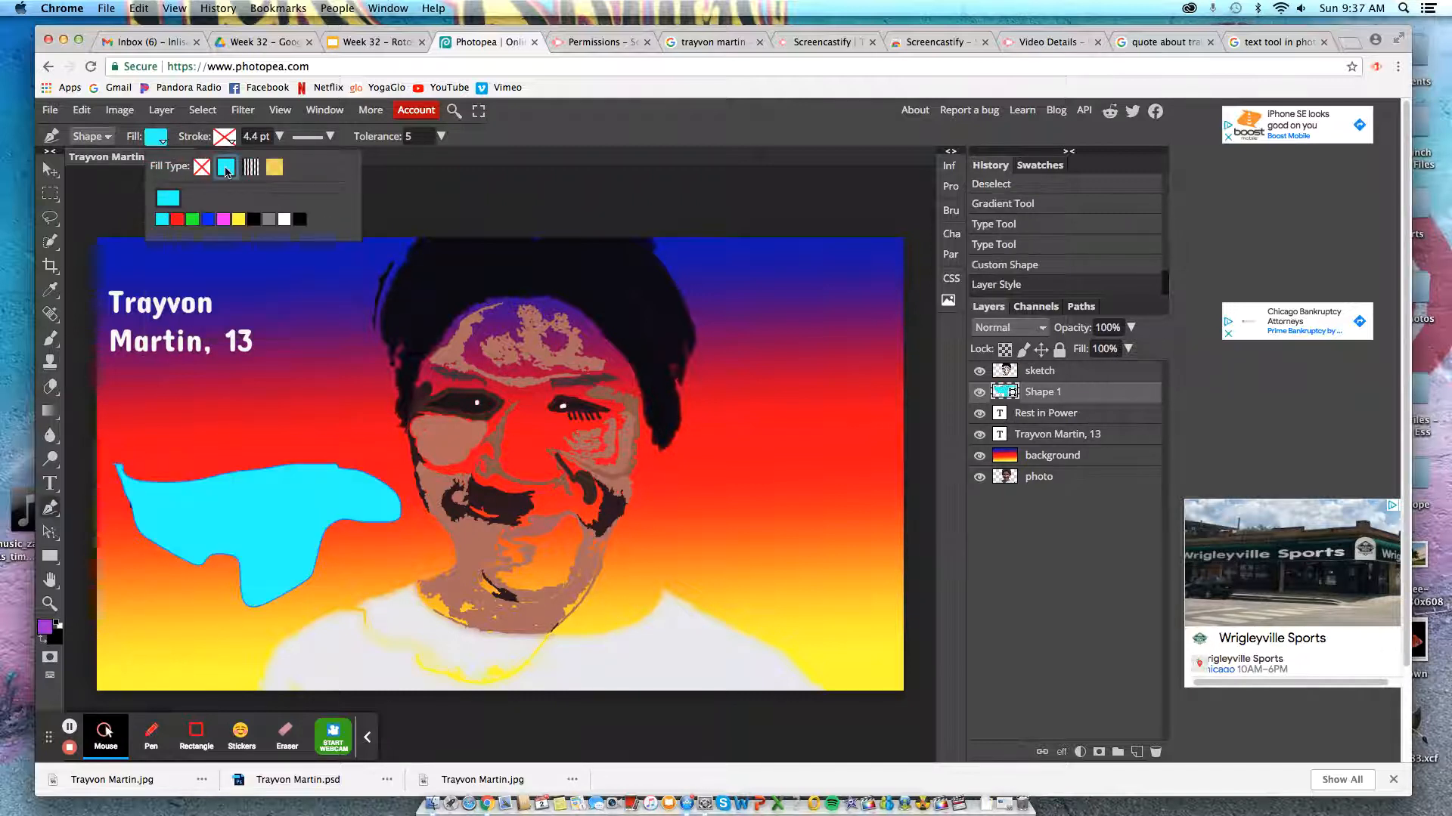
{"action": "left_click", "coordinate": [1038, 418]}
{"action": "left_click_drag", "start_coordinate": [1038, 418], "coordinate": [1040, 385]}
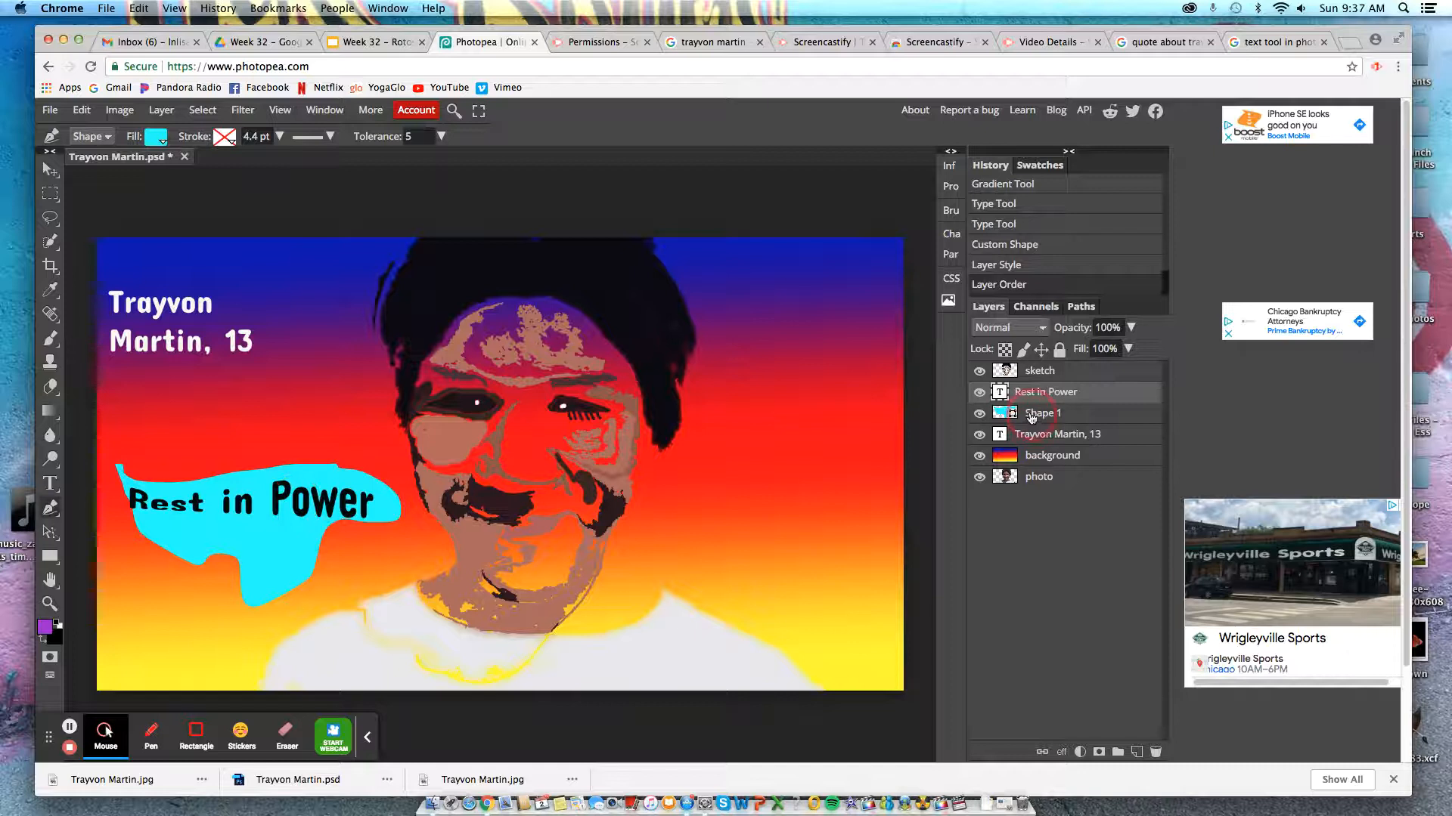
- Switch the fill of Shape 1 to a gradient and open the gradient presets
{"action": "left_click", "coordinate": [1031, 417]}
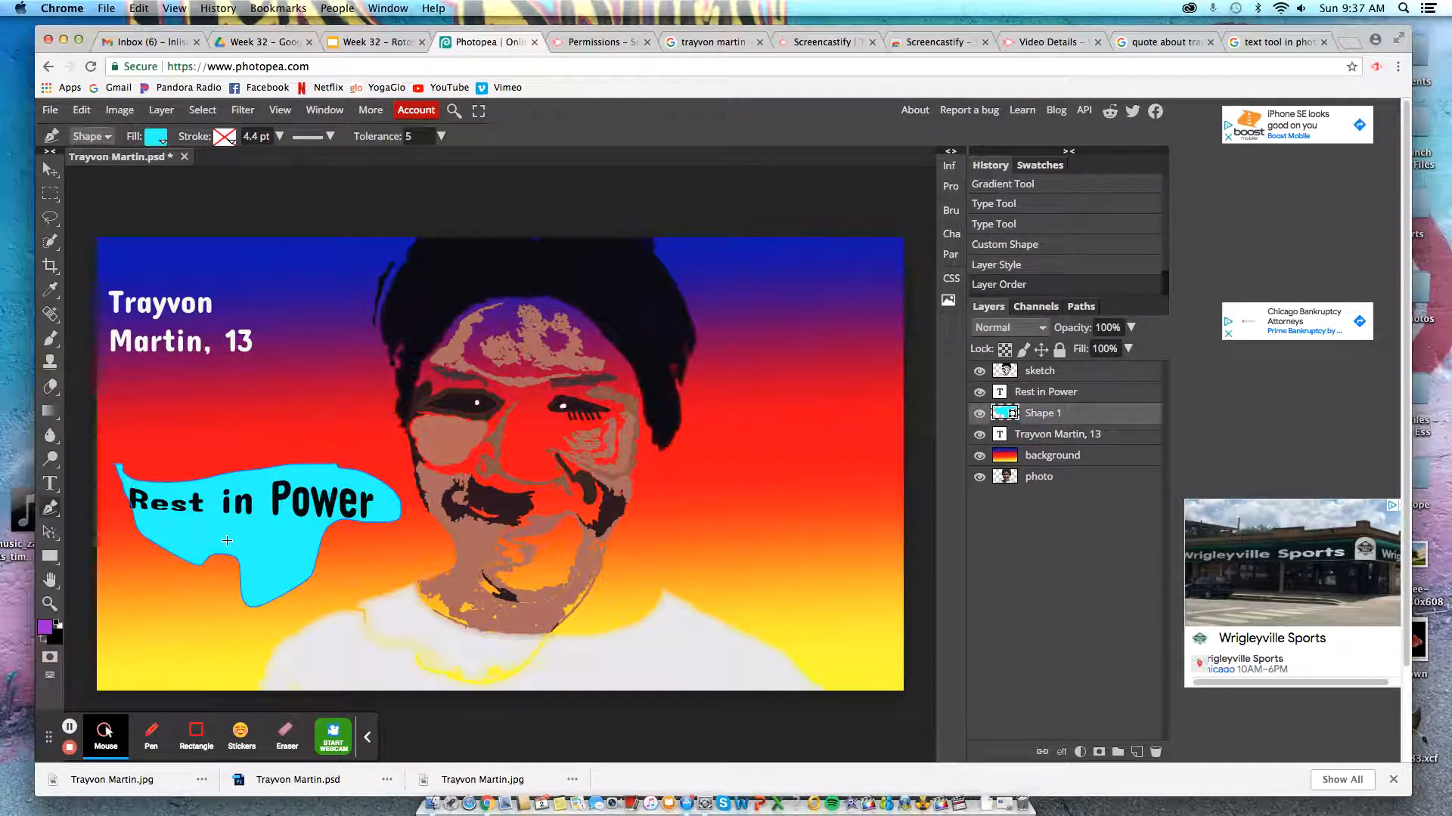
{"action": "left_click", "coordinate": [161, 142]}
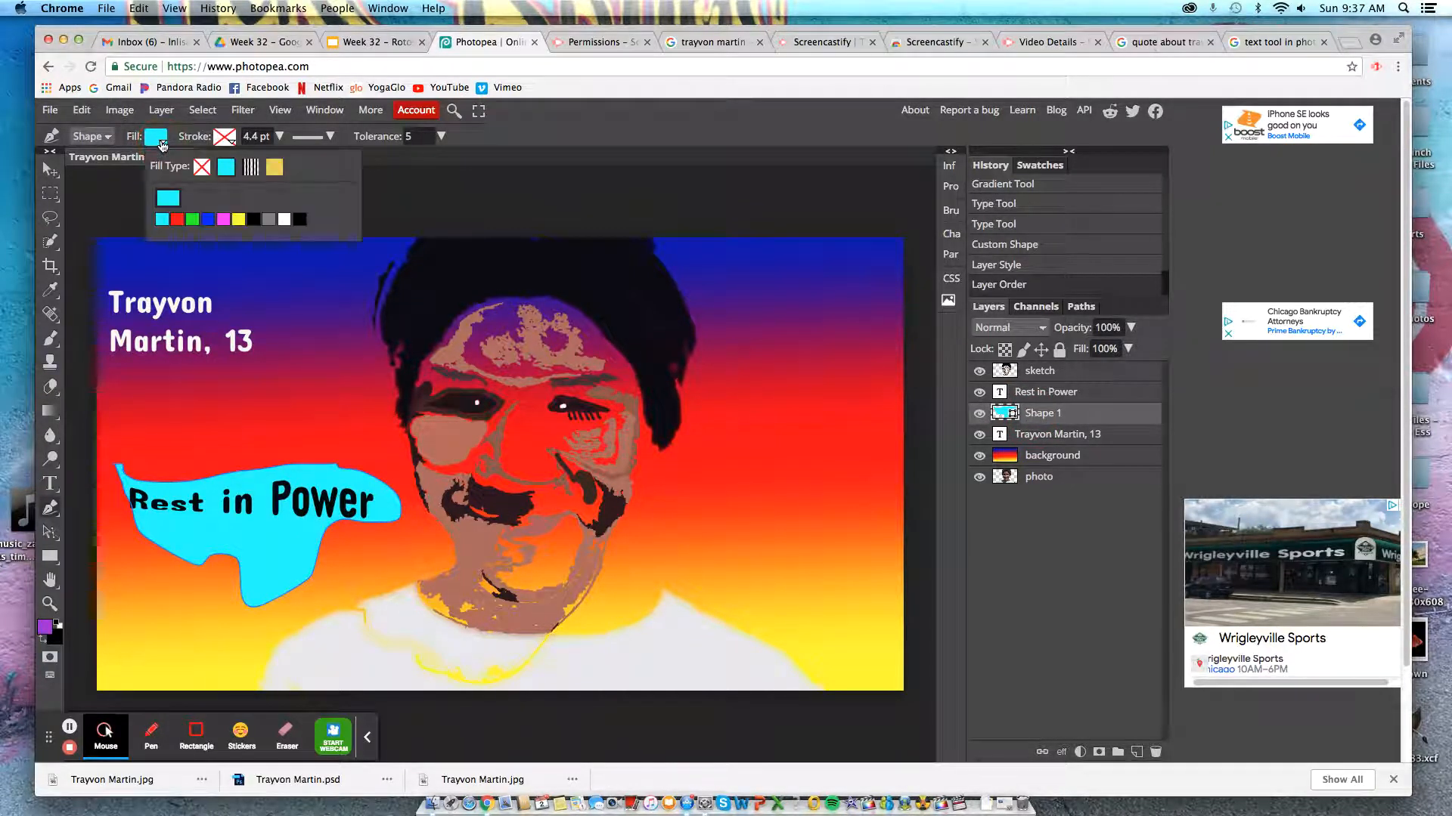
{"action": "left_click", "coordinate": [252, 167]}
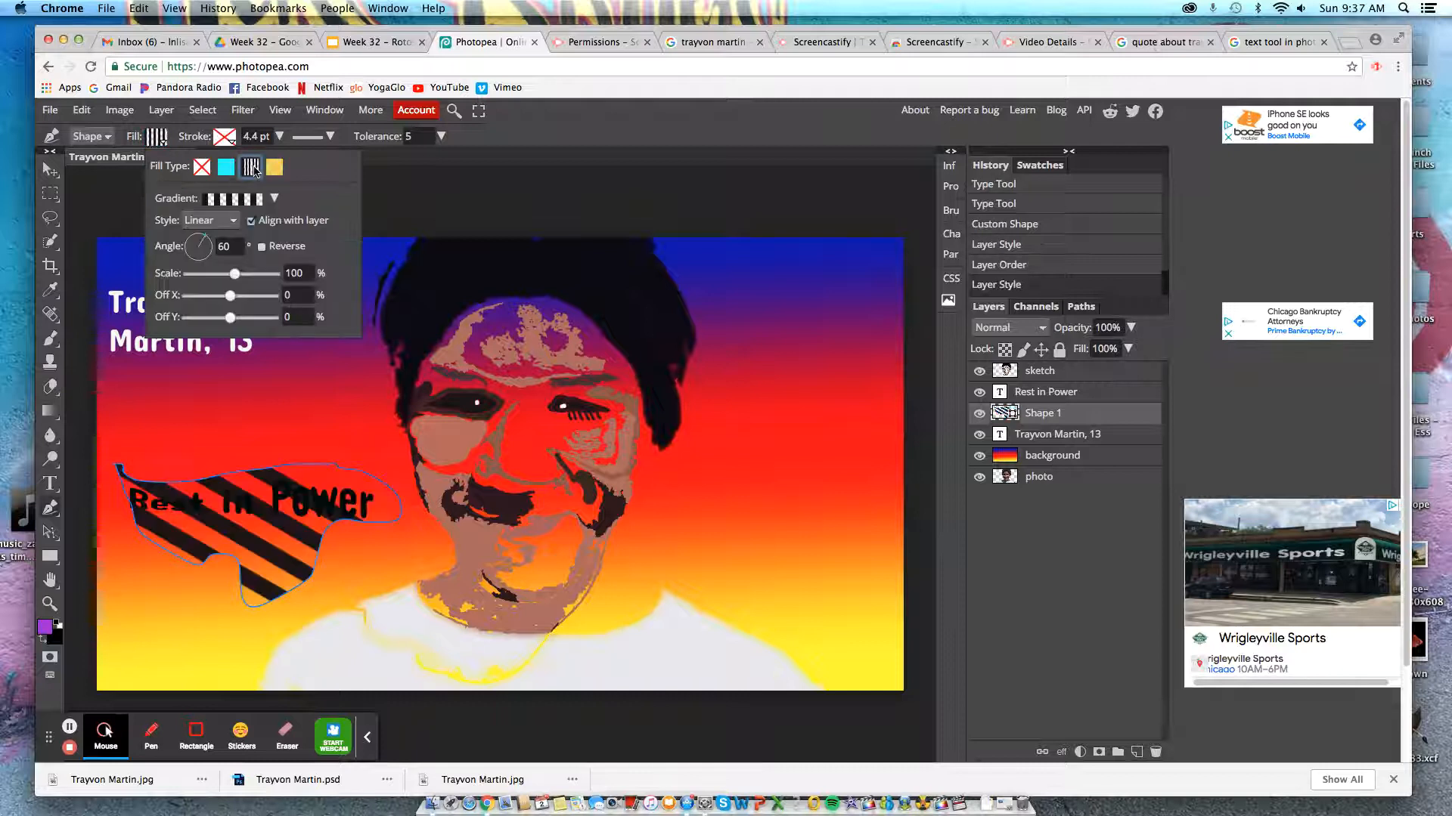
{"action": "left_click", "coordinate": [201, 167]}
{"action": "left_click", "coordinate": [250, 168]}
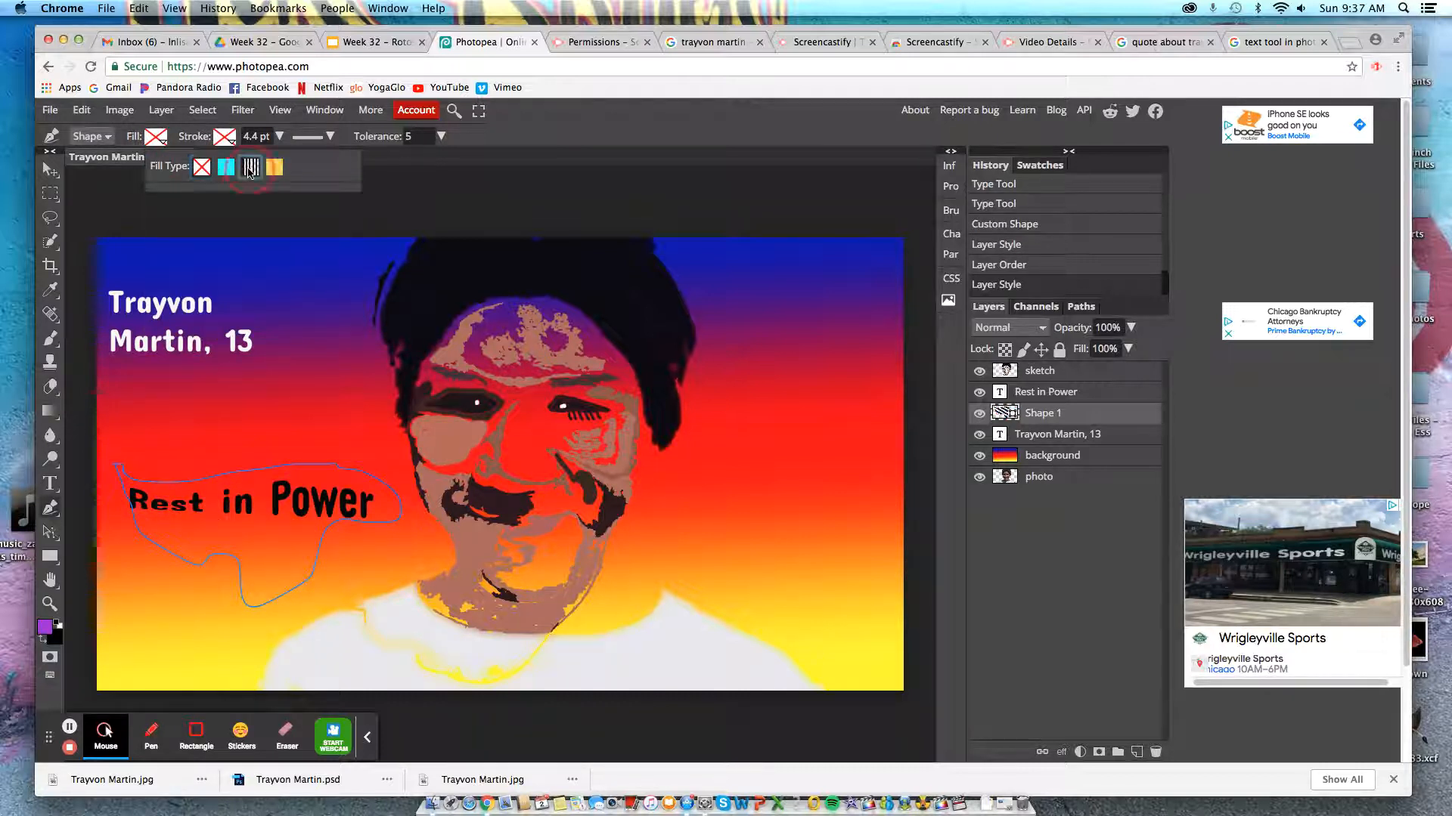
{"action": "left_click", "coordinate": [272, 199]}
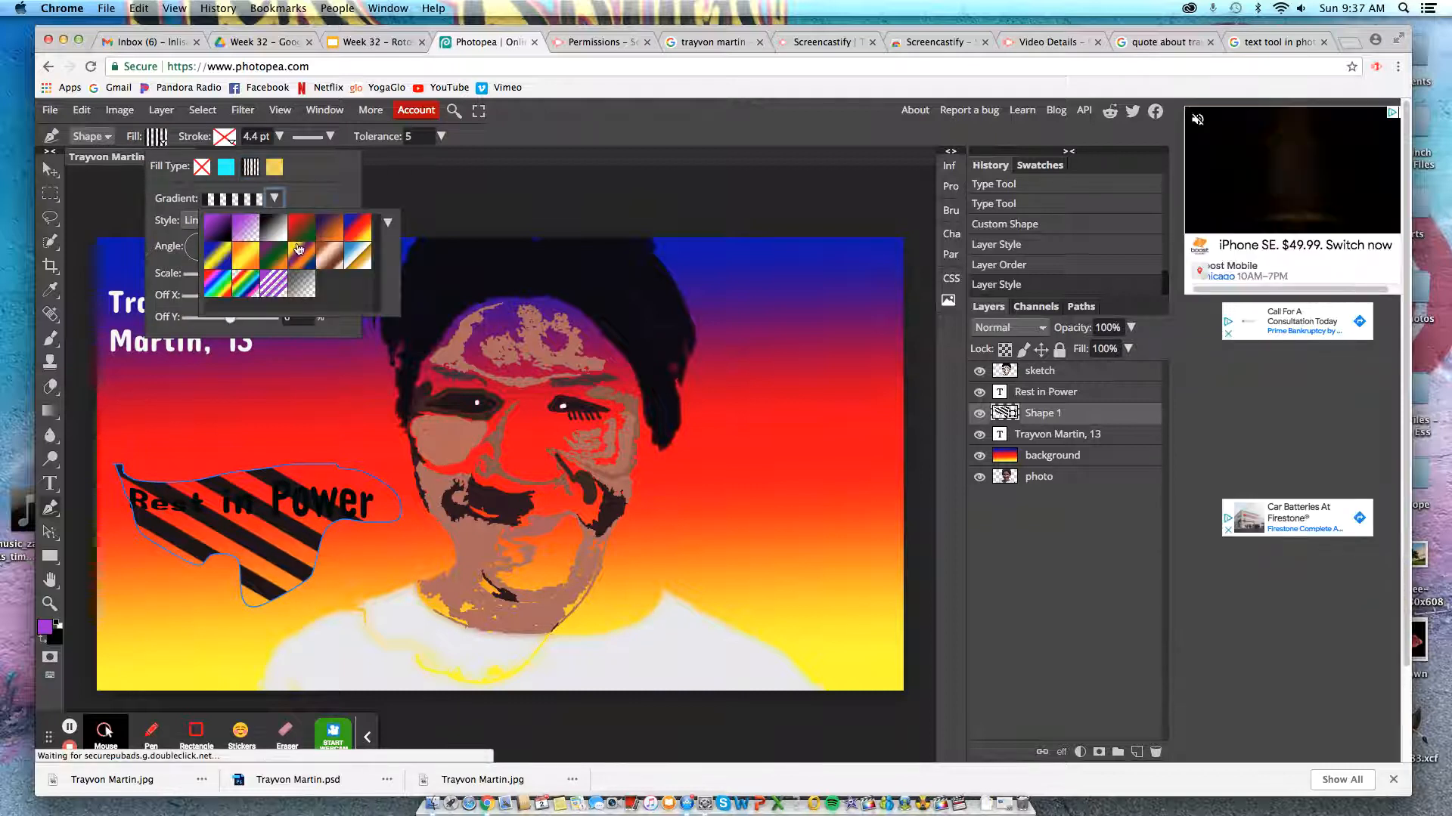
- Try several gradient presets on Shape 1, including purple-to-transparent, blue-red-yellow, the rainbow variants and blue-yellow-blue
{"action": "left_click", "coordinate": [239, 227]}
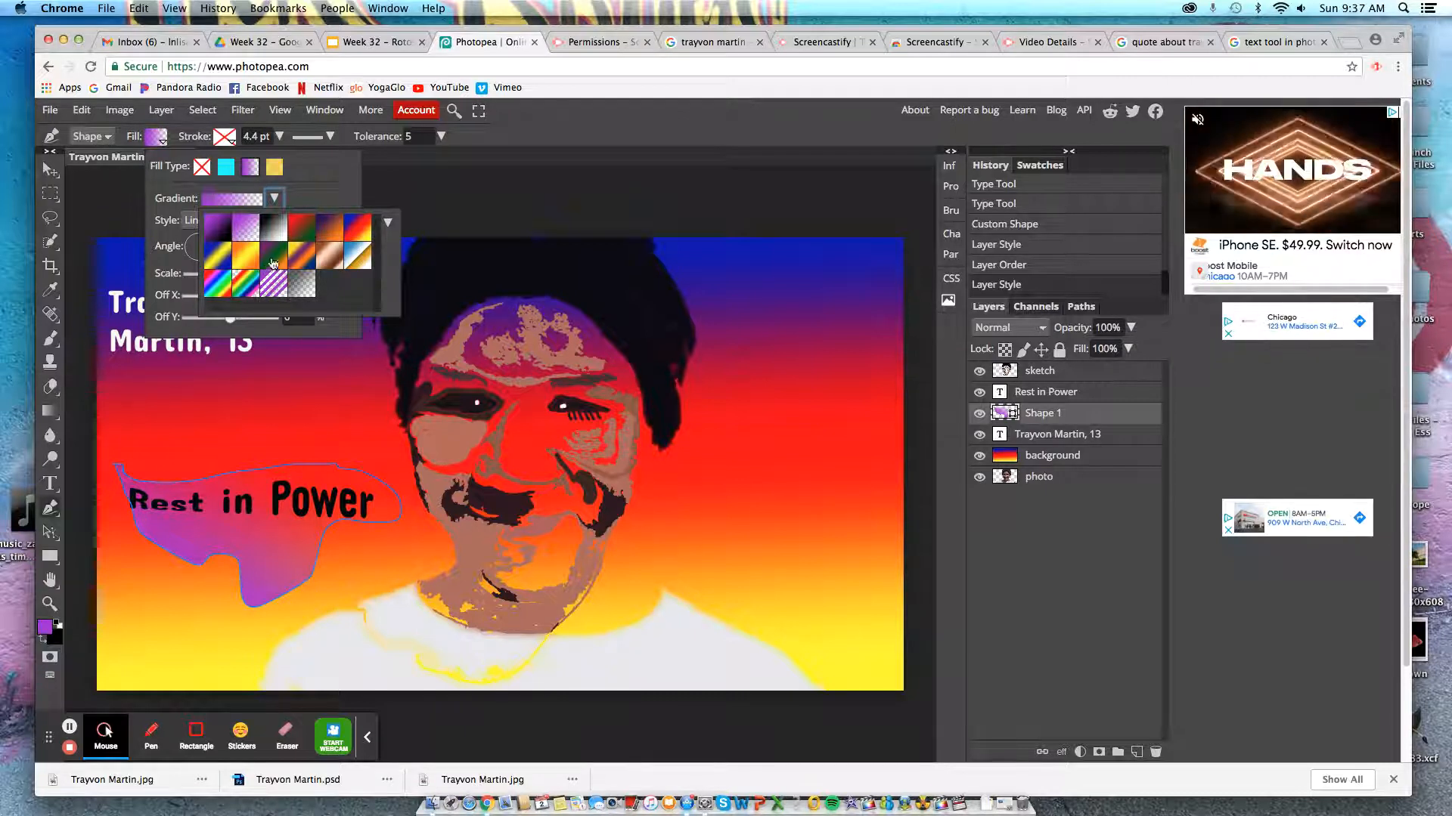
{"action": "left_click", "coordinate": [247, 259]}
{"action": "left_click", "coordinate": [274, 262]}
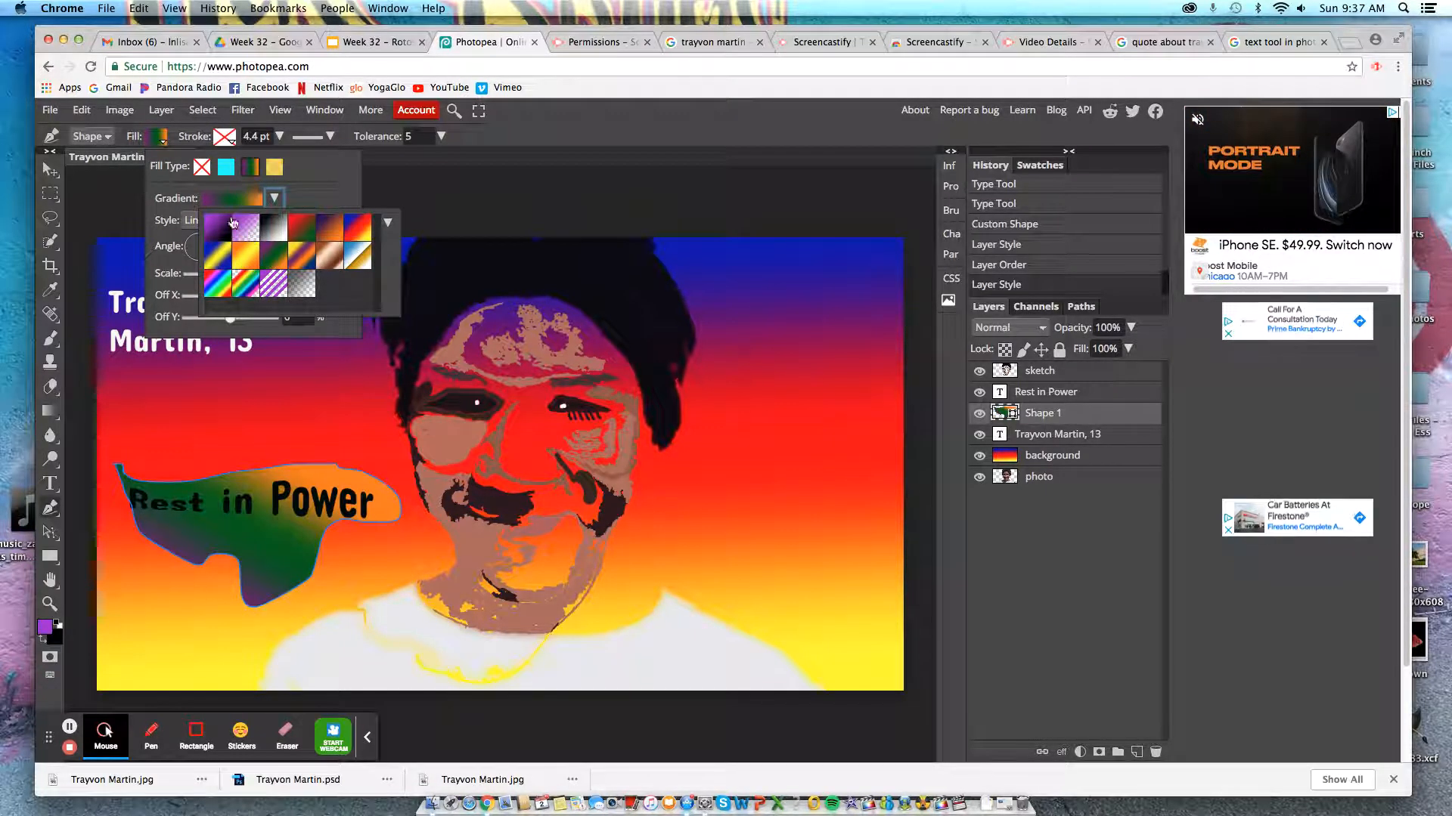
{"action": "left_click", "coordinate": [219, 228]}
{"action": "left_click", "coordinate": [354, 230]}
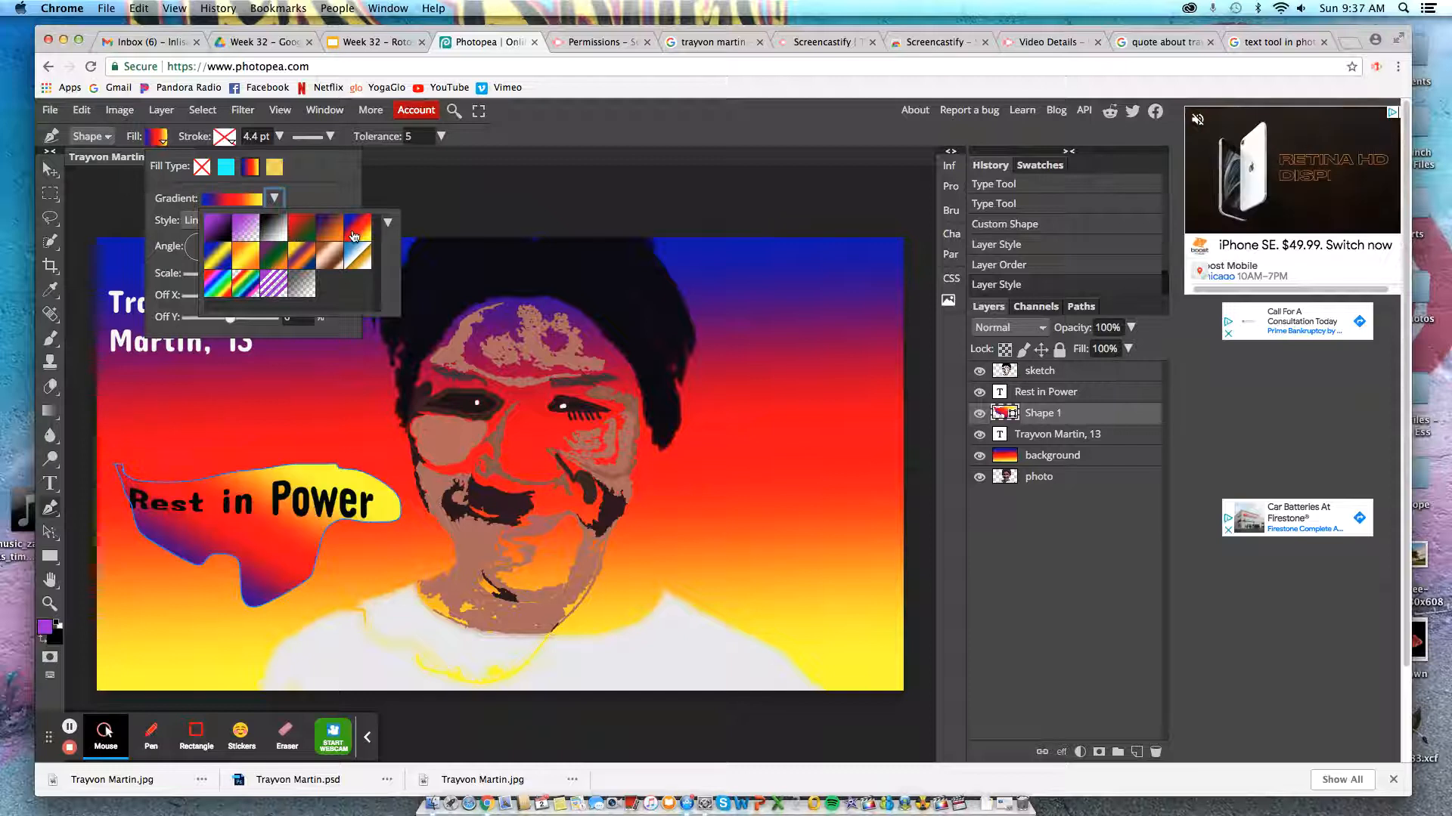
{"action": "left_click", "coordinate": [243, 287]}
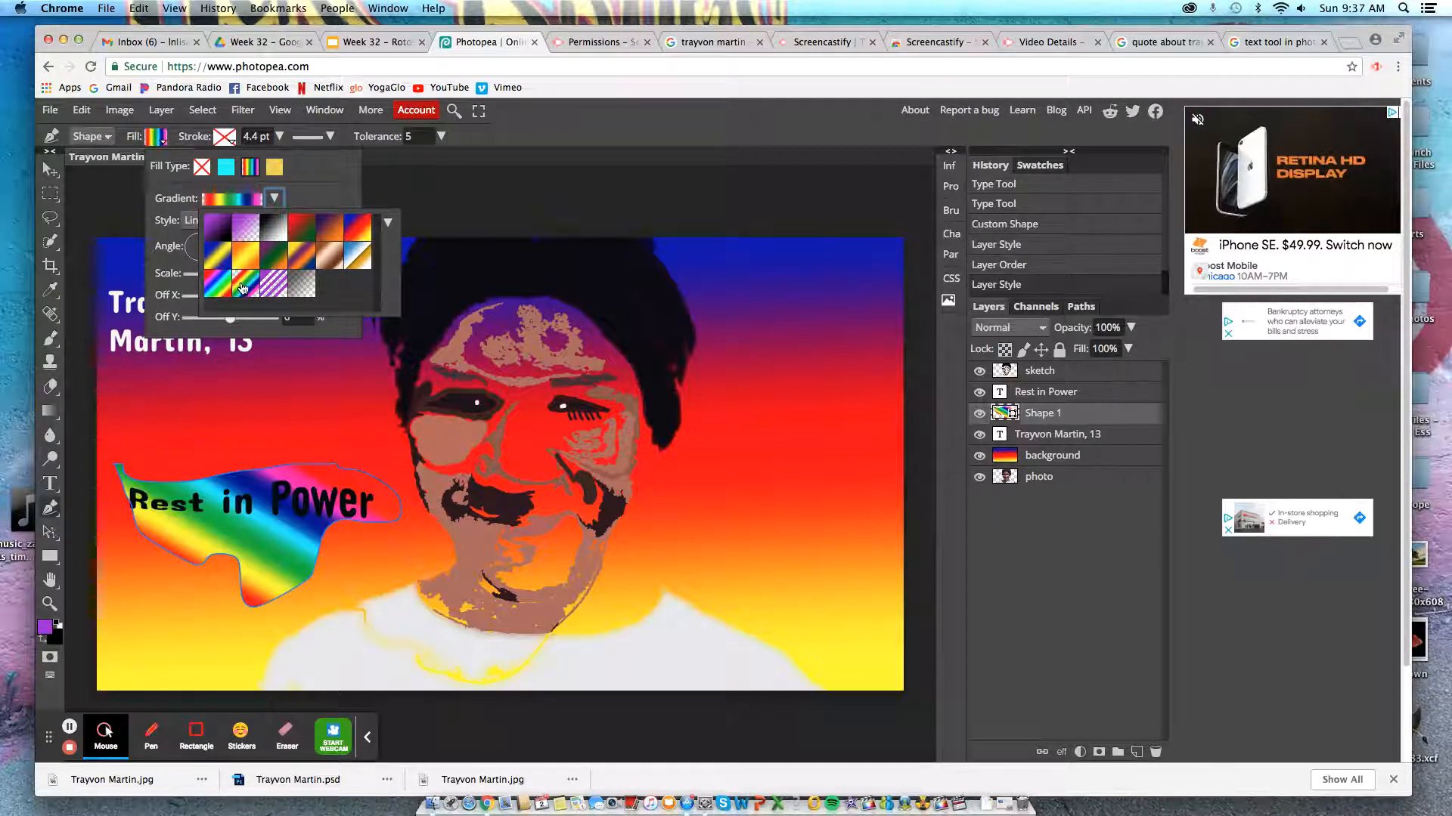
{"action": "left_click", "coordinate": [217, 291]}
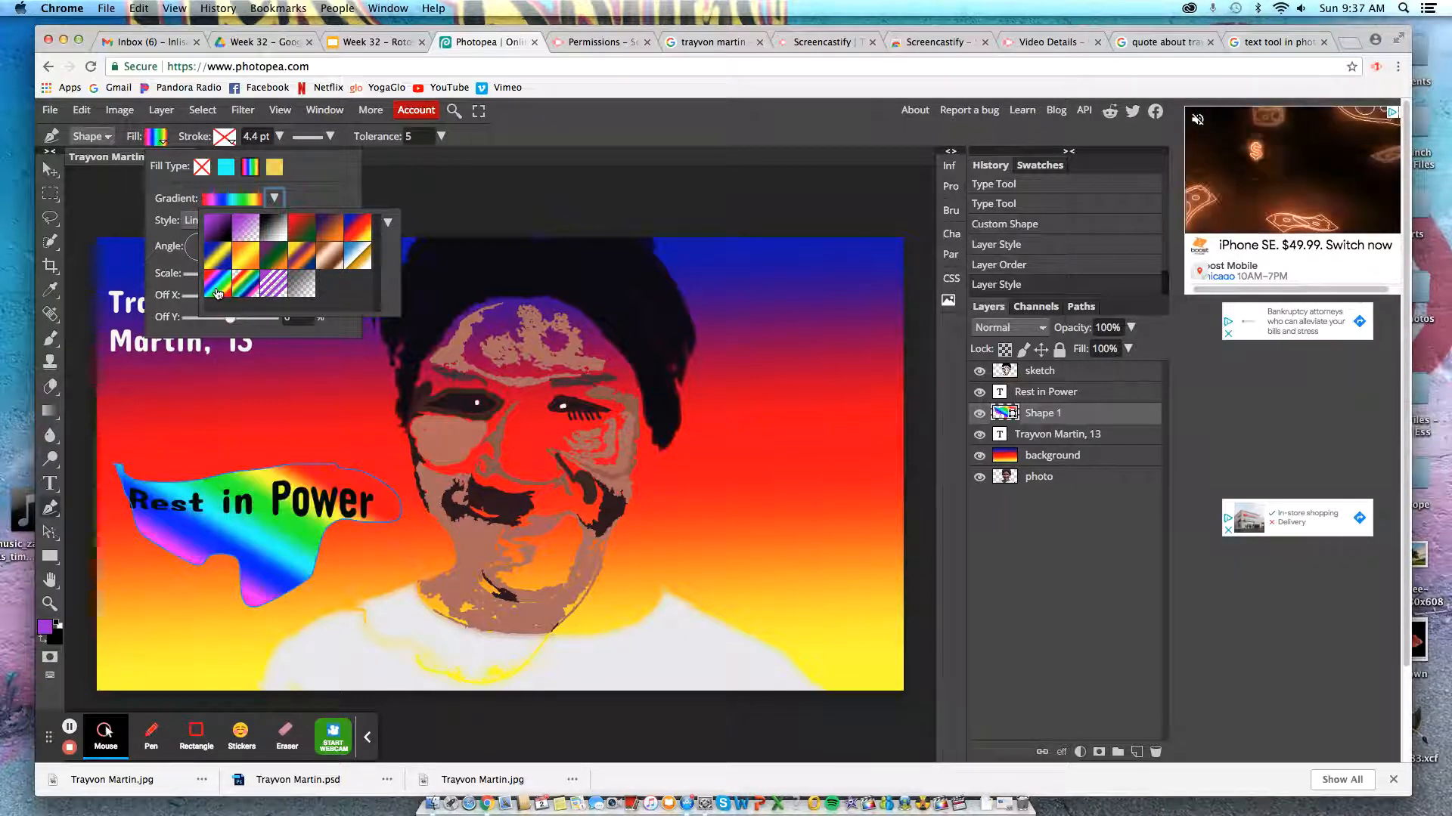
{"action": "left_click", "coordinate": [248, 259]}
{"action": "left_click", "coordinate": [223, 260]}
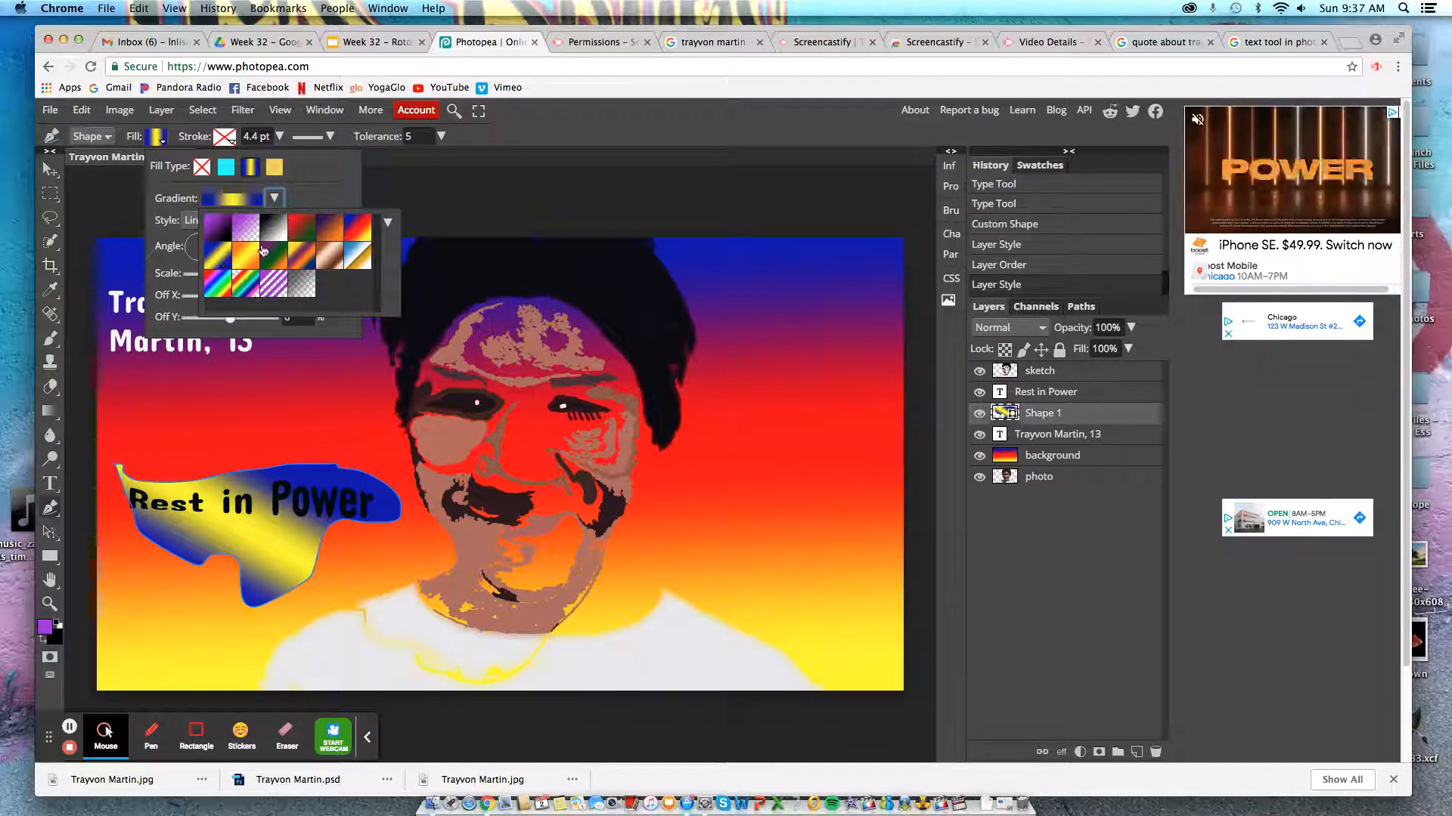
{"action": "left_click", "coordinate": [290, 257]}
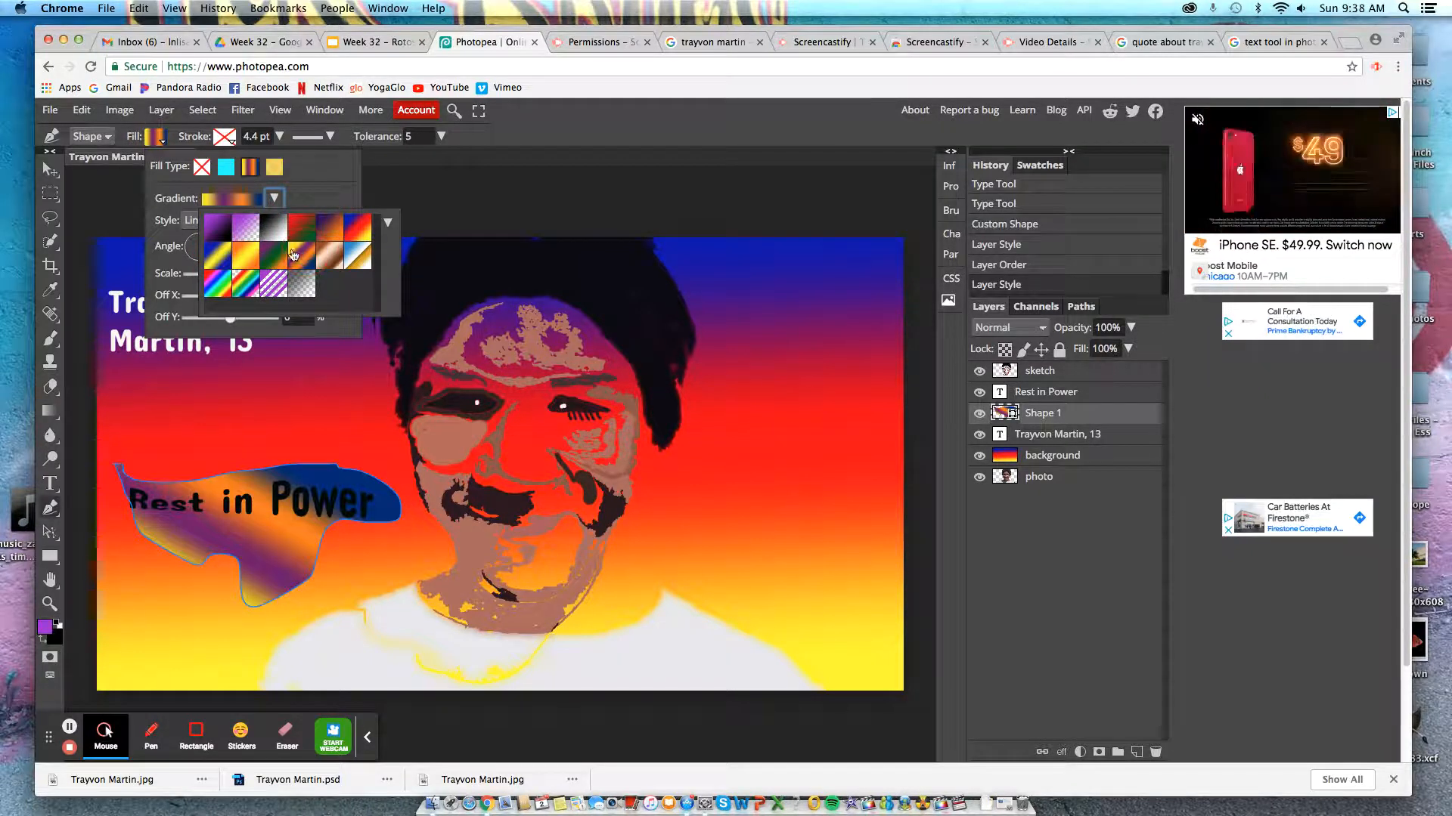
- Apply the black-to-white gradient preset to Shape 1
{"action": "left_click", "coordinate": [275, 228]}
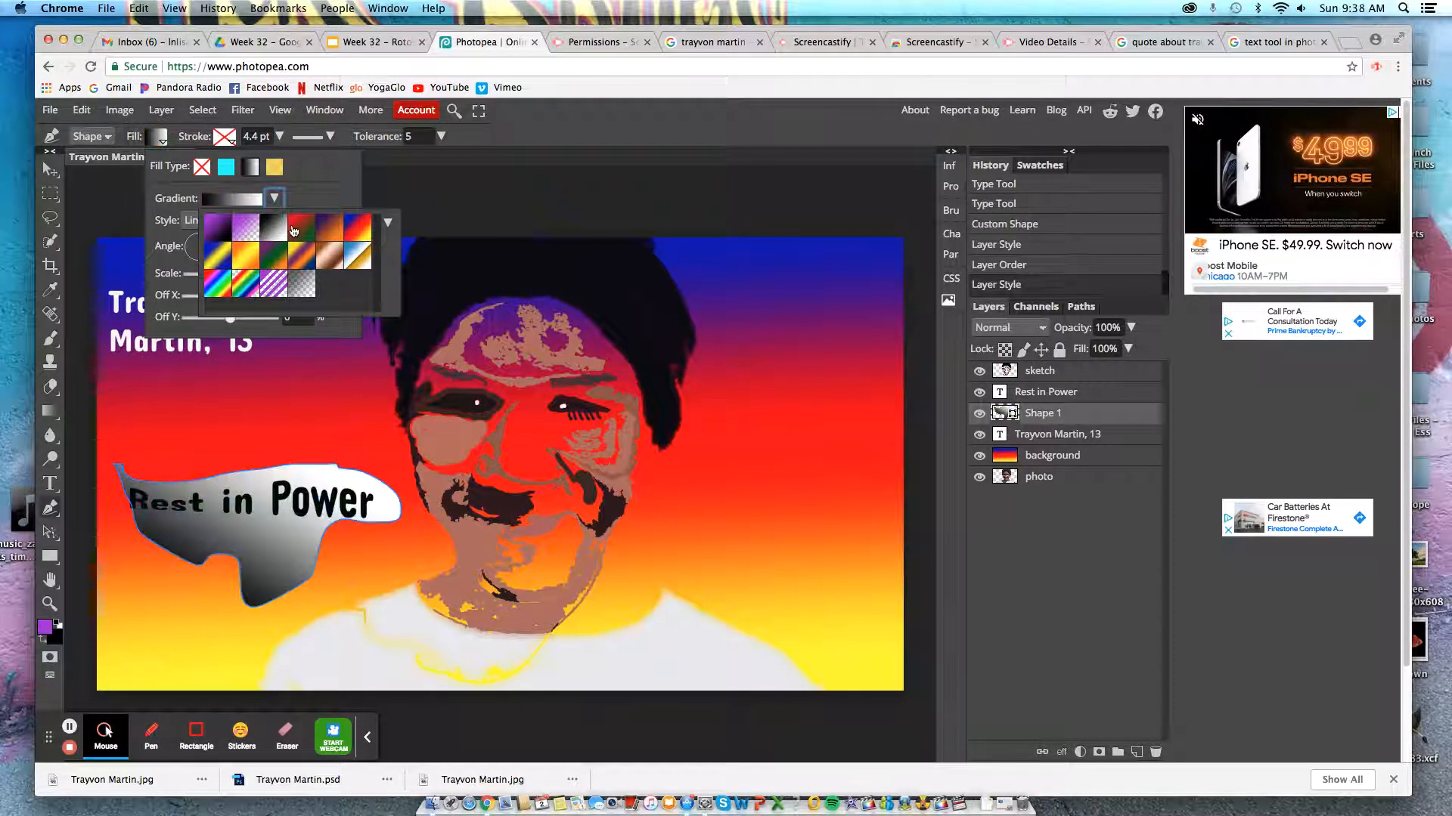
{"action": "left_click", "coordinate": [369, 429]}
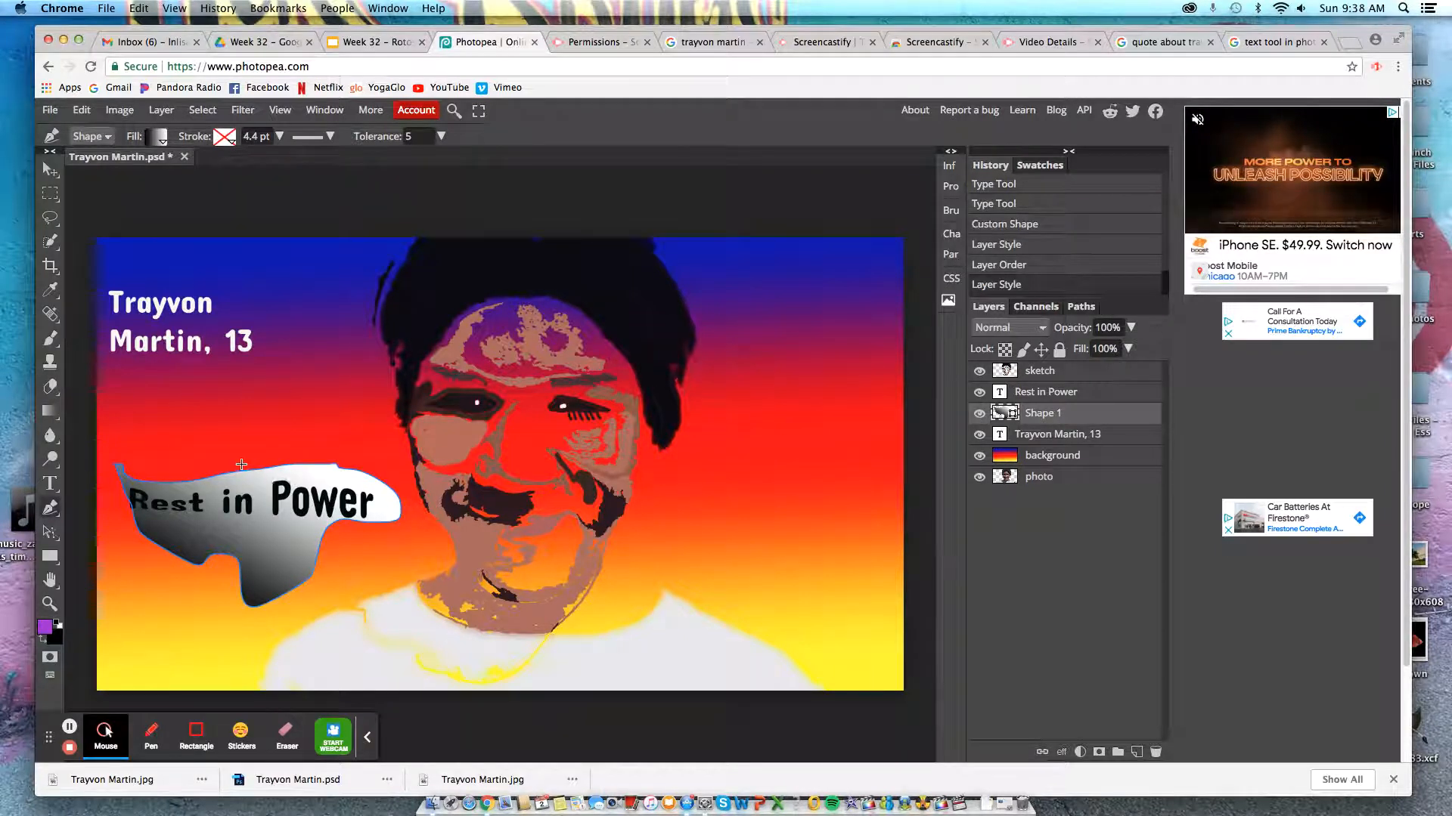
- Export the artwork as a JPG at 1600 × 900 px and 70% quality
{"action": "left_click", "coordinate": [51, 111]}
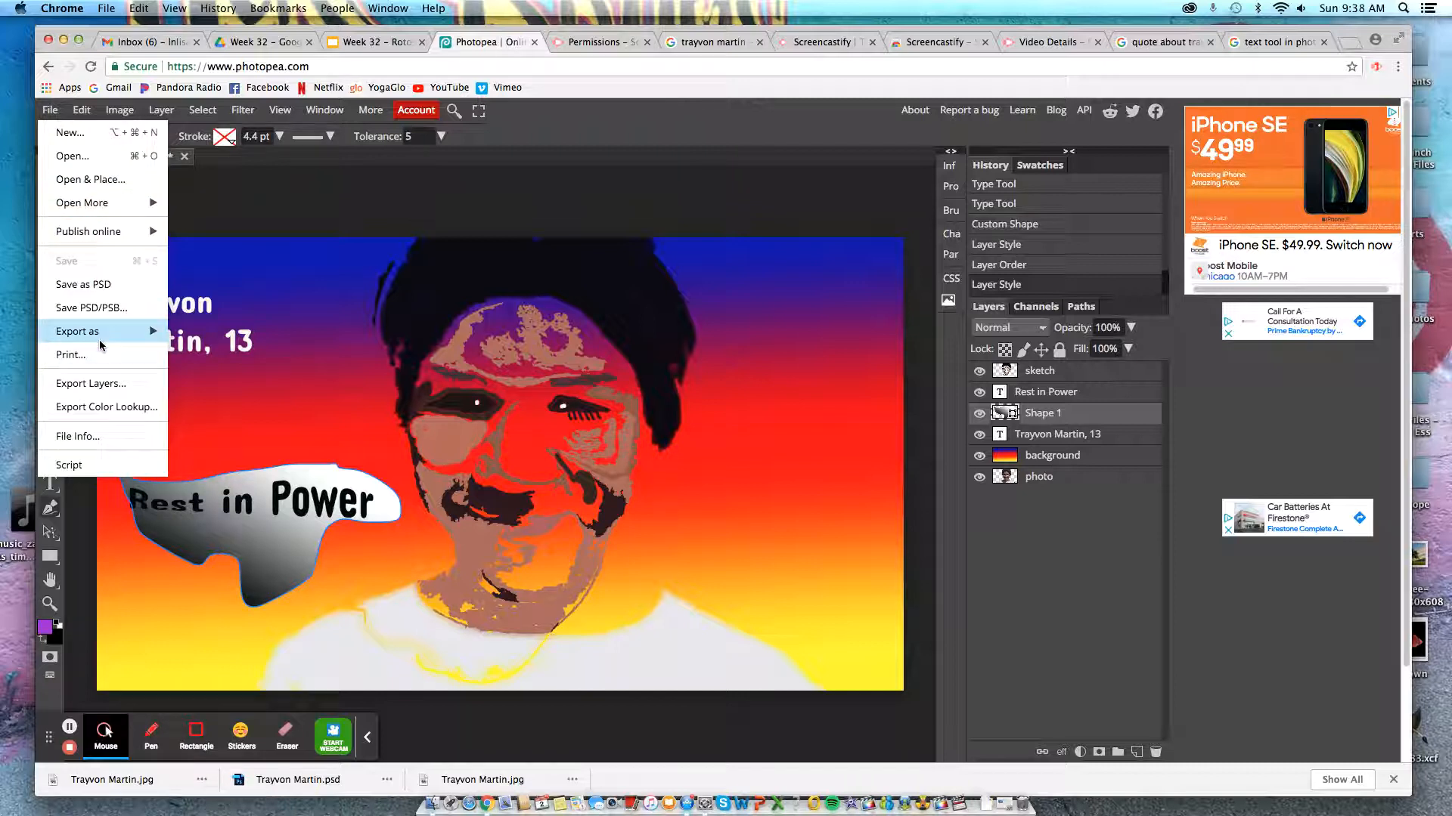
{"action": "mouse_move", "coordinate": [102, 335]}
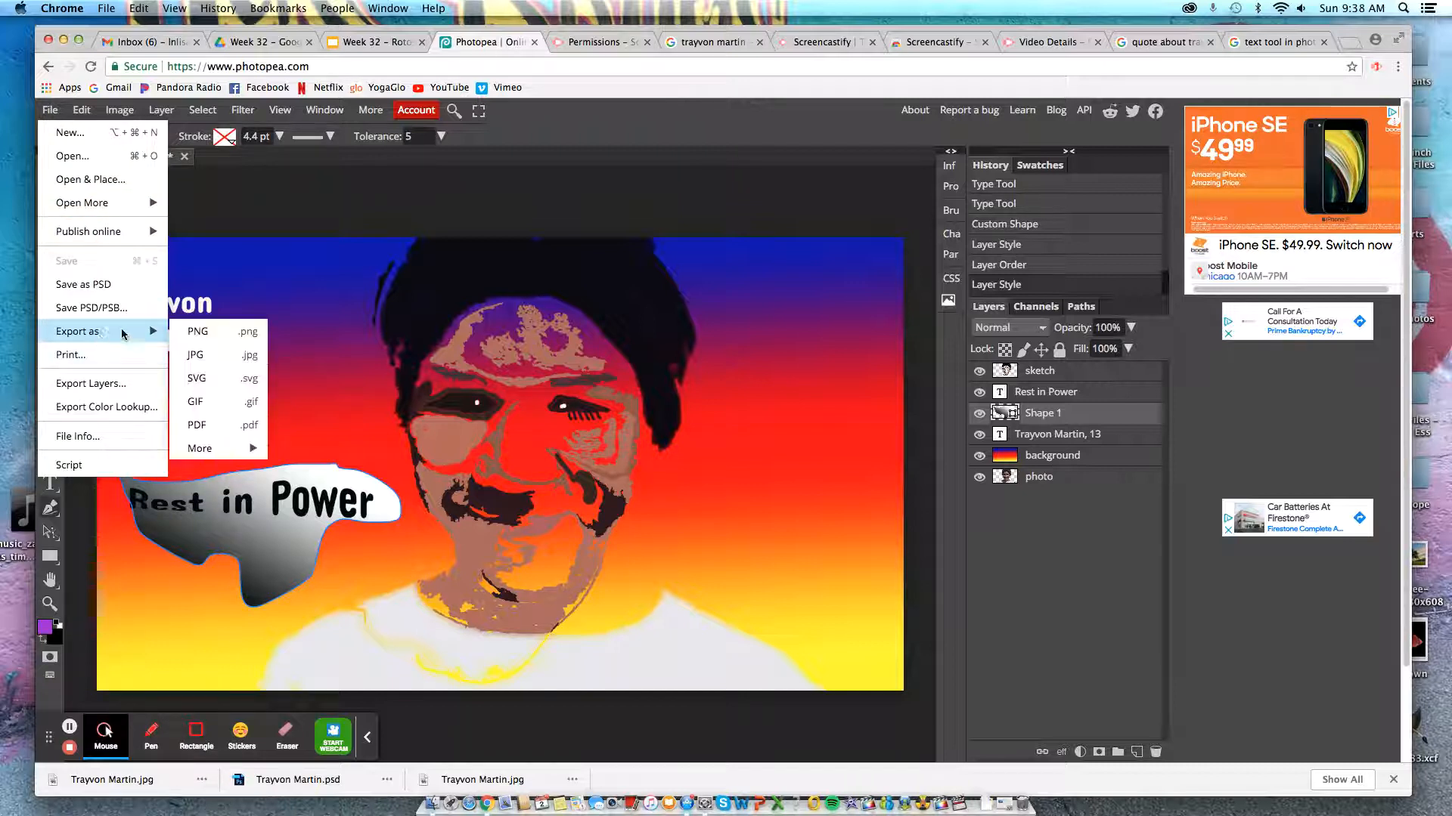
{"action": "left_click", "coordinate": [209, 357]}
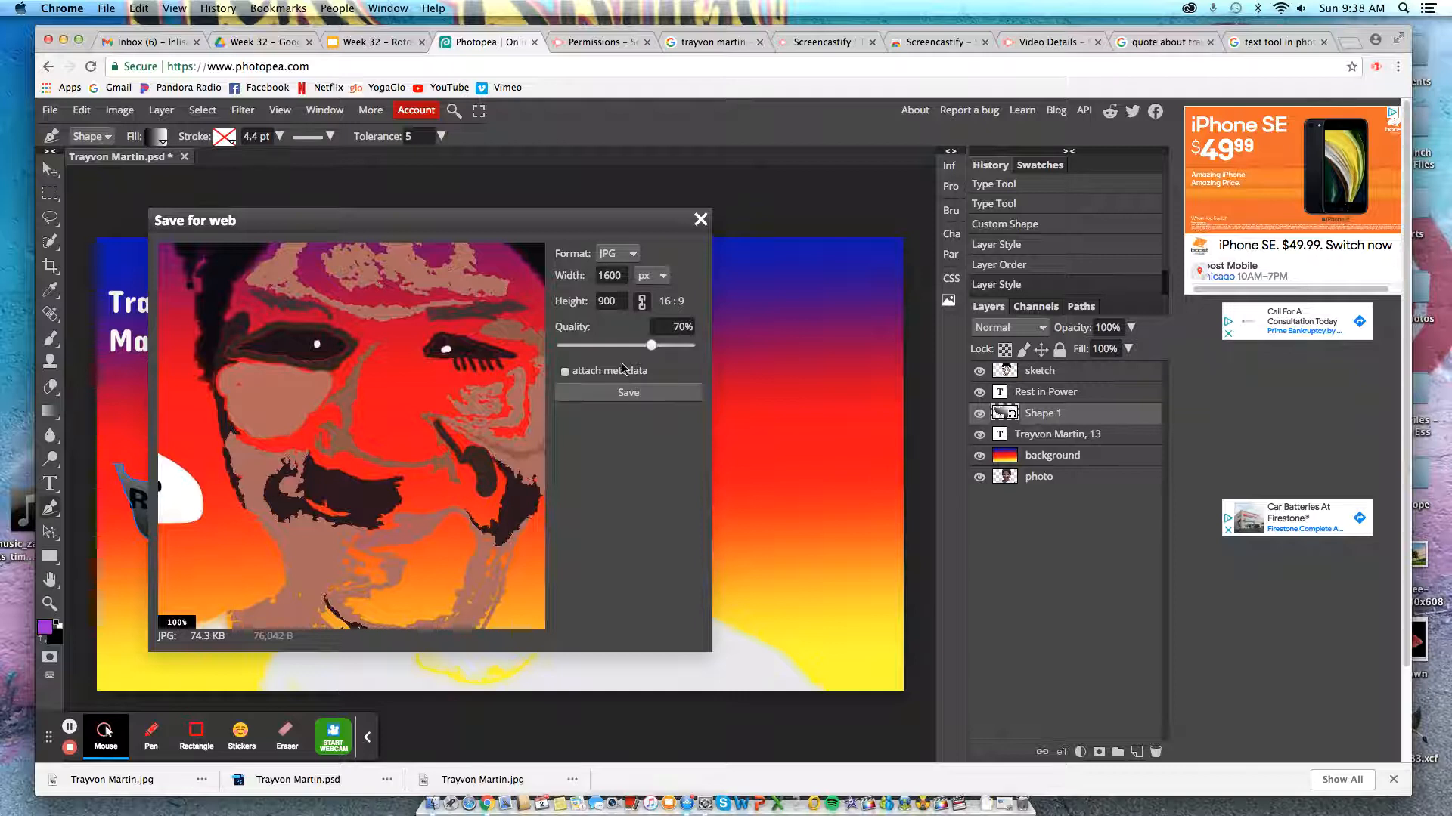
{"action": "left_click", "coordinate": [628, 393]}
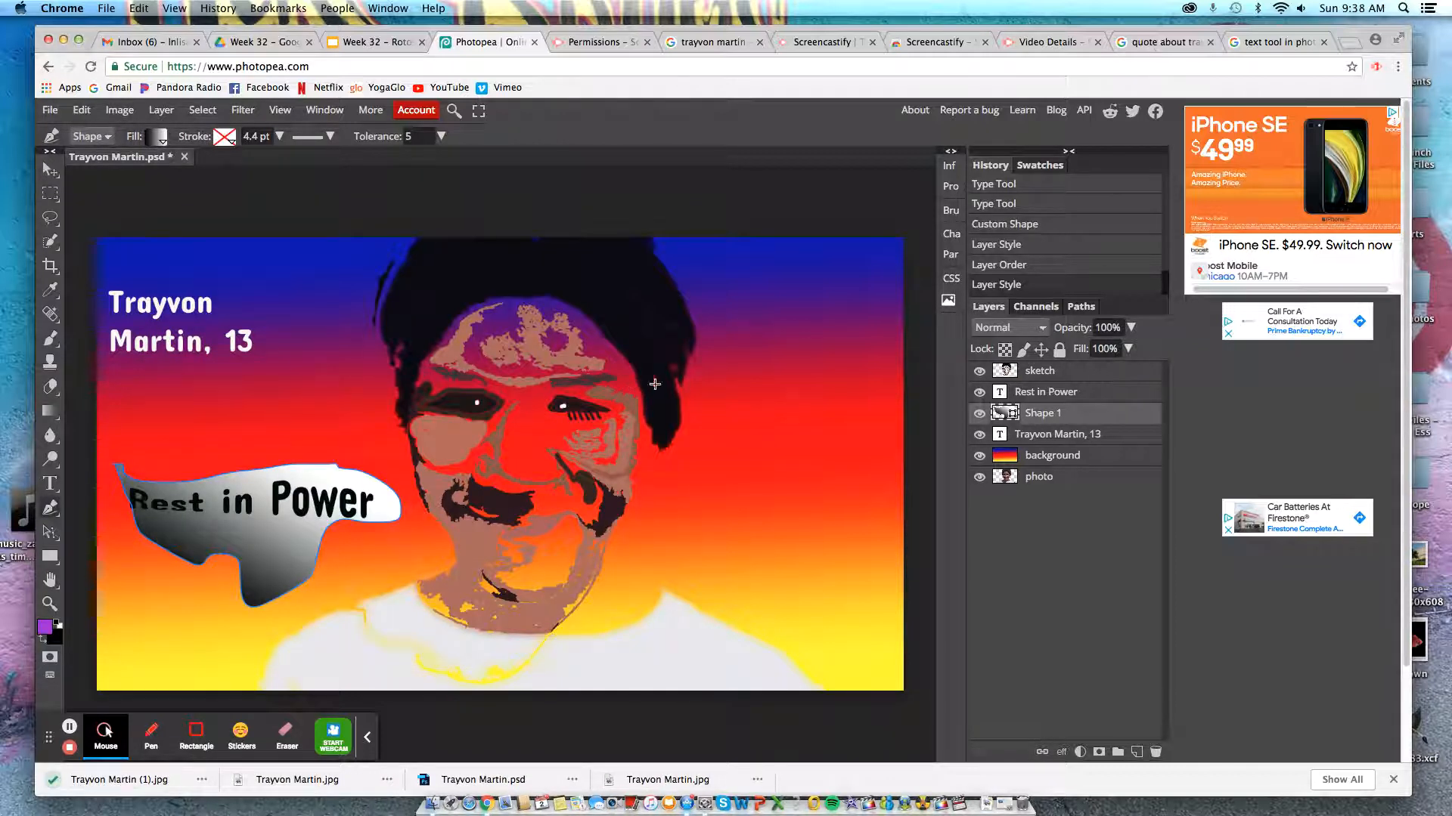
- Select the photo layer and hide it
{"action": "left_click", "coordinate": [1044, 481]}
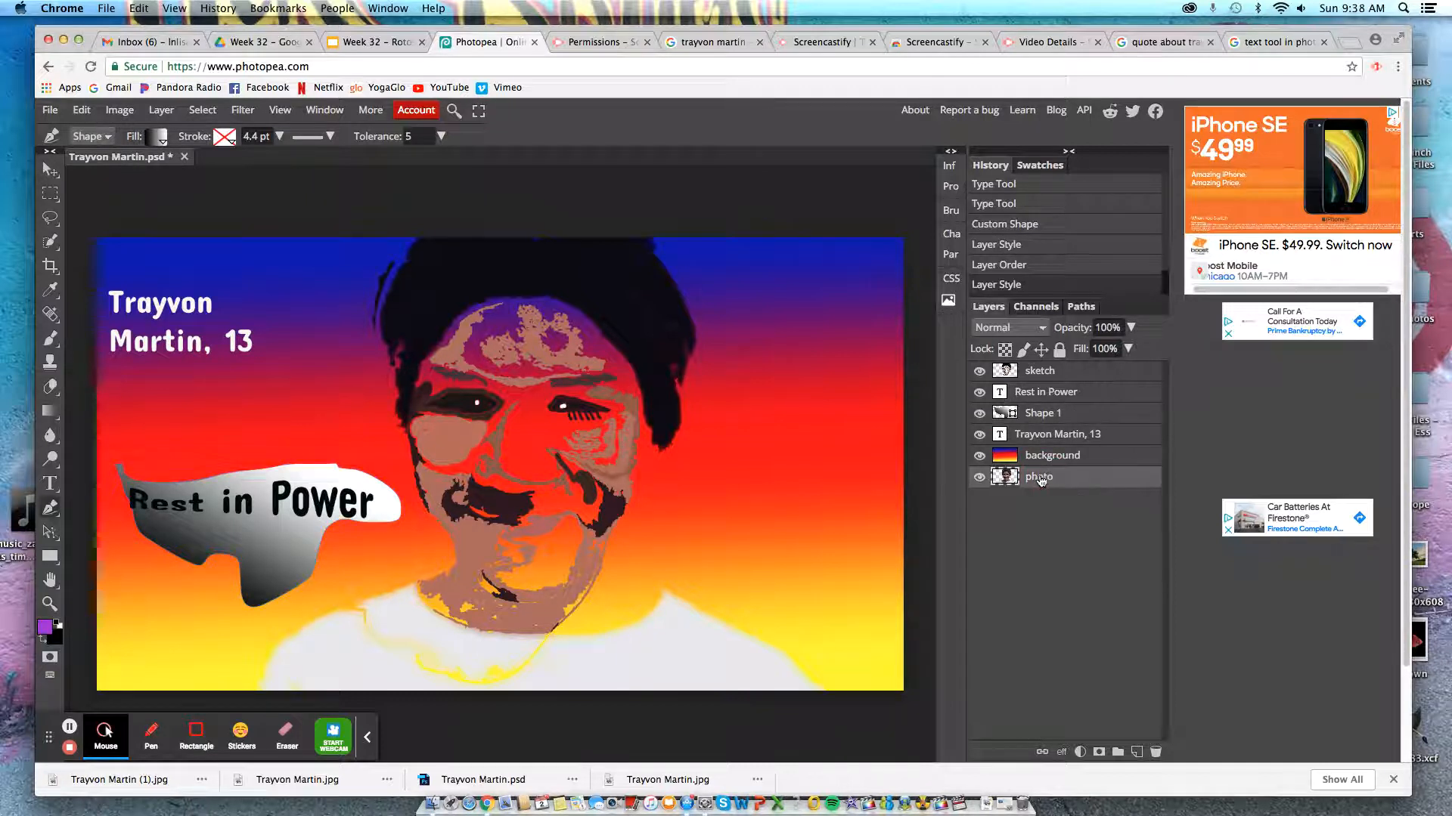
{"action": "left_click", "coordinate": [979, 477]}
{"action": "left_click", "coordinate": [979, 477]}
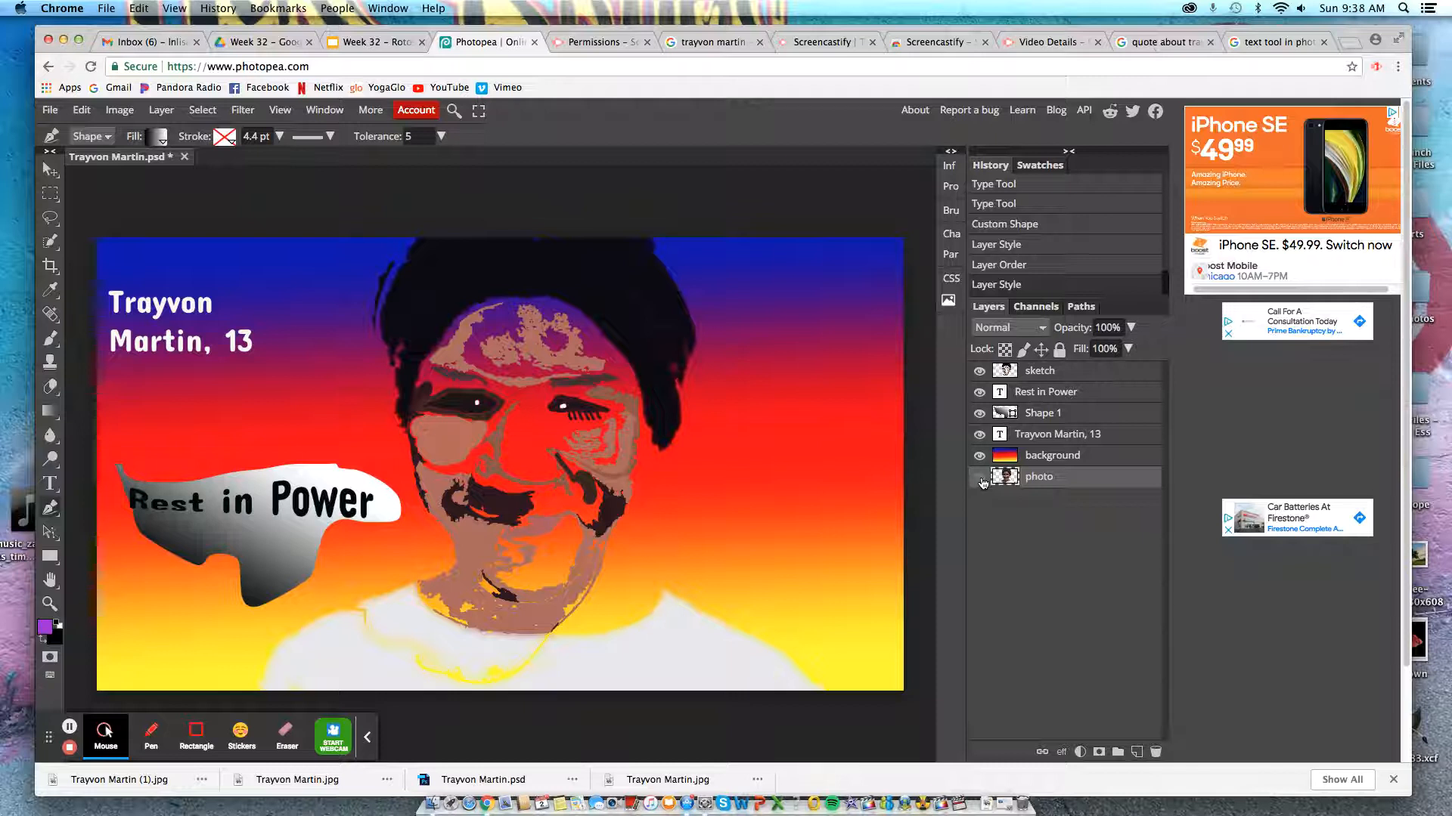